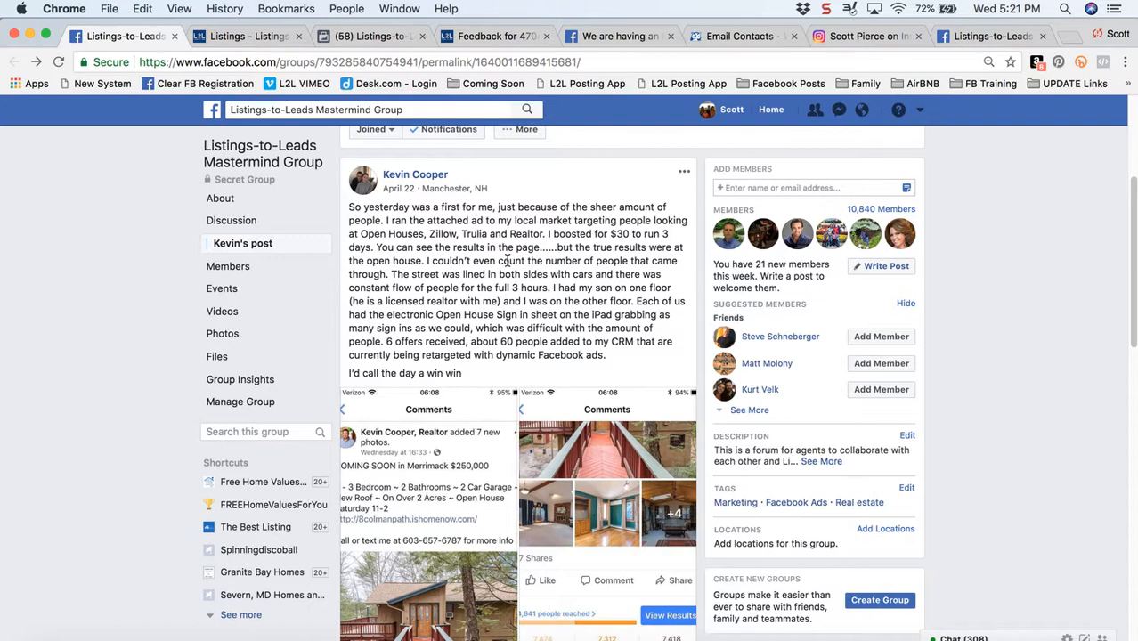
Examine the two ad screenshots attached to the open house post in the Listings-to-Leads Mastermind Group
click(413, 526)
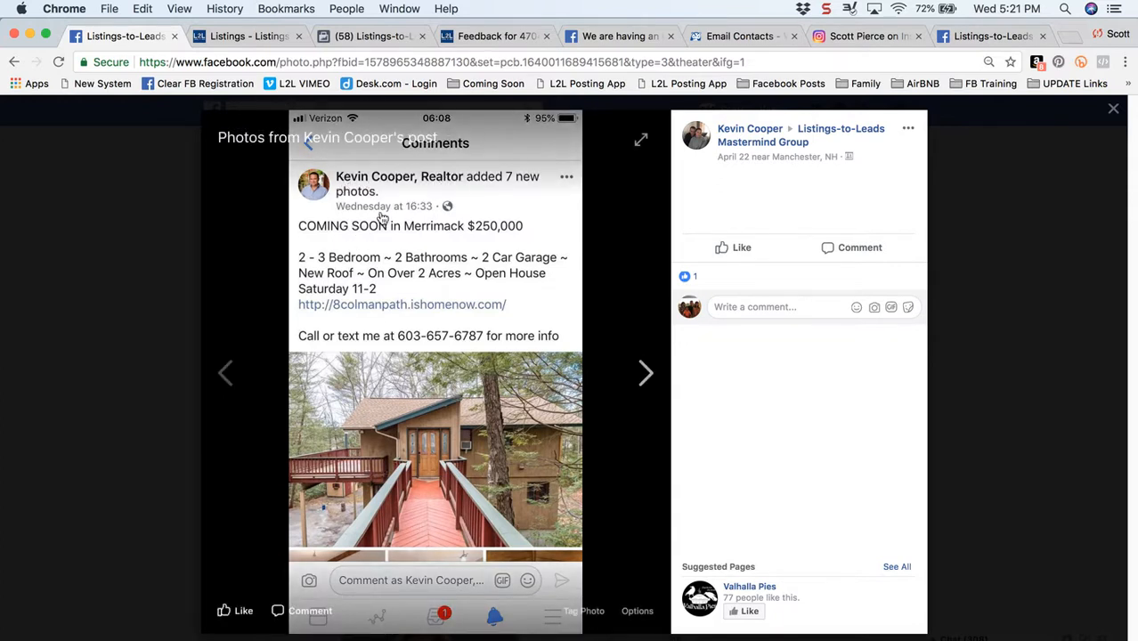
click(415, 305)
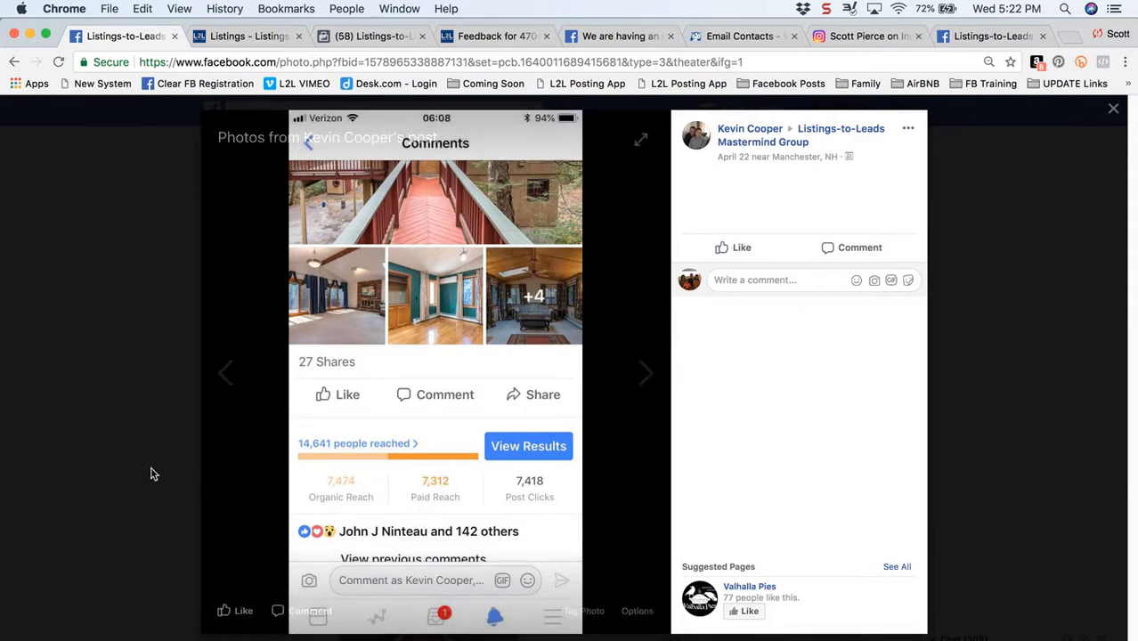
key(Left)
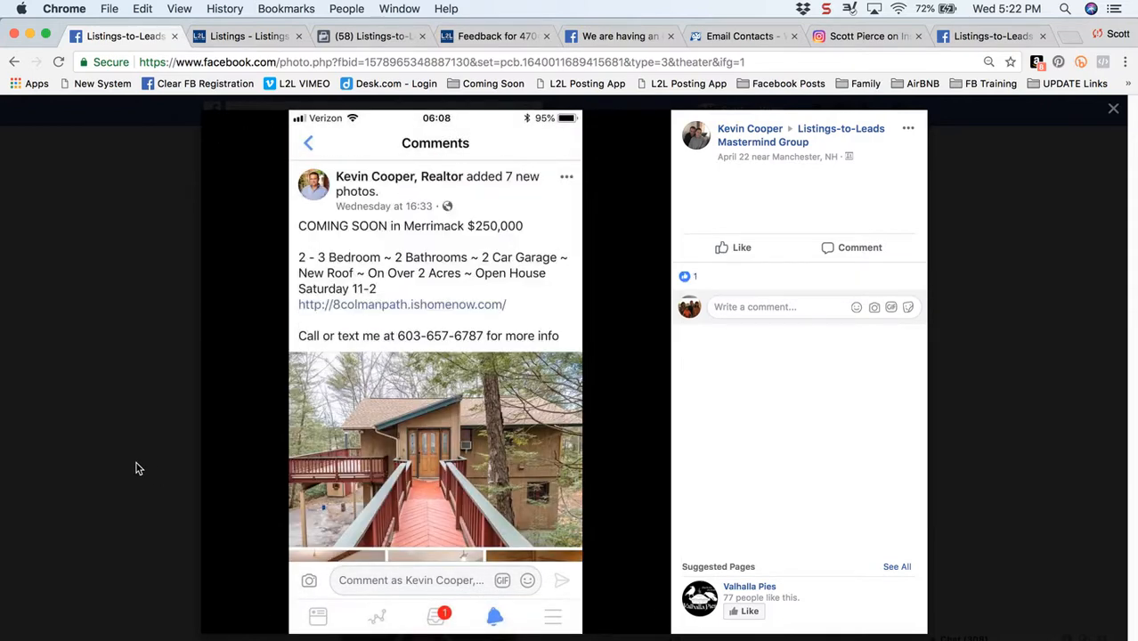
click(114, 458)
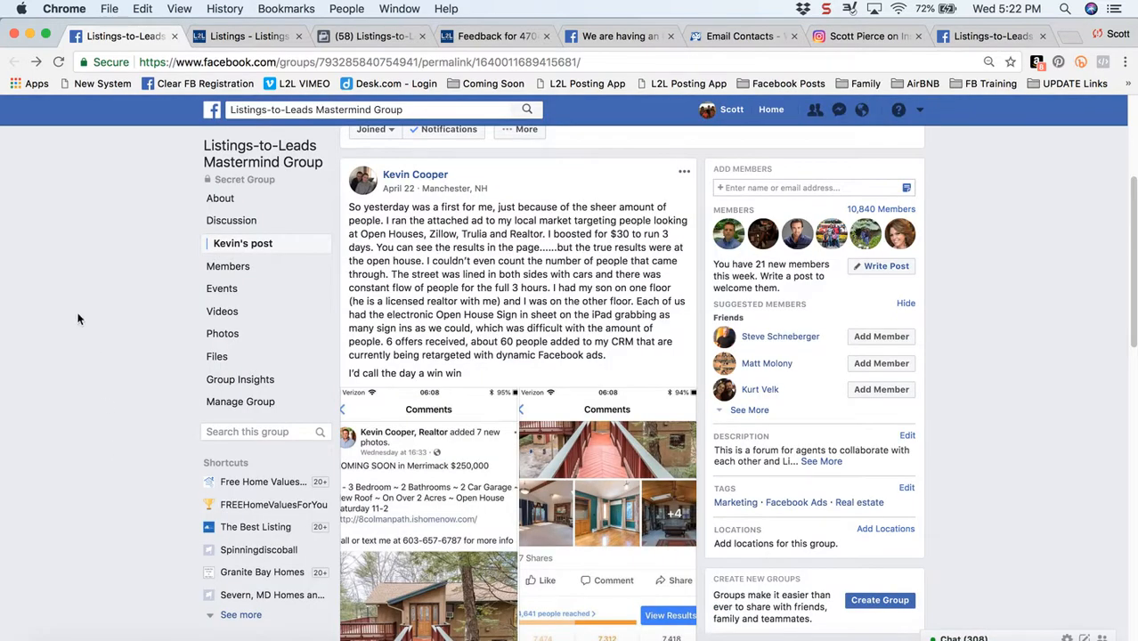
Switch to the Listings-to-Leads listings, open the Gold Lane listing's tasks, and expand the Your Social Media posts and ads item under Open House Marketing
click(238, 35)
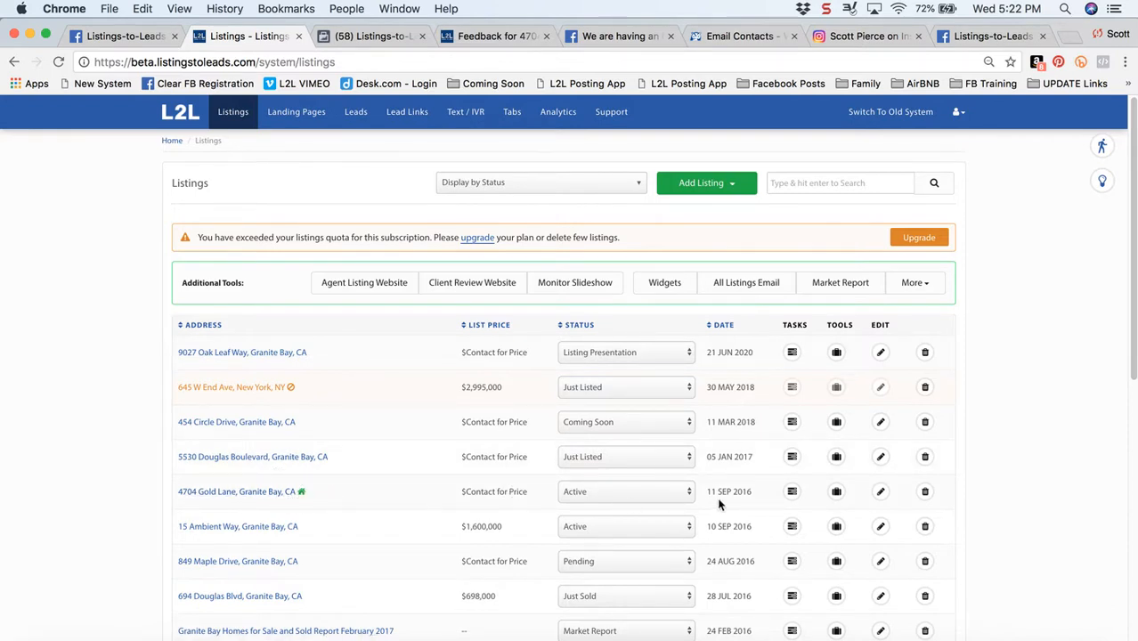
click(793, 493)
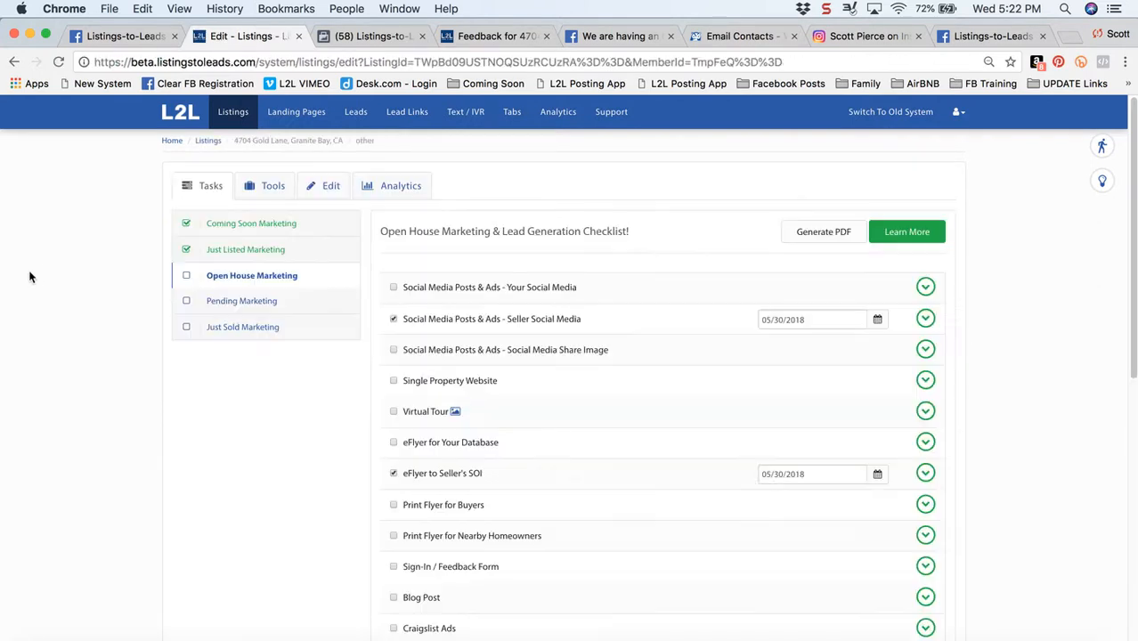
scroll(59, 356, down, 1)
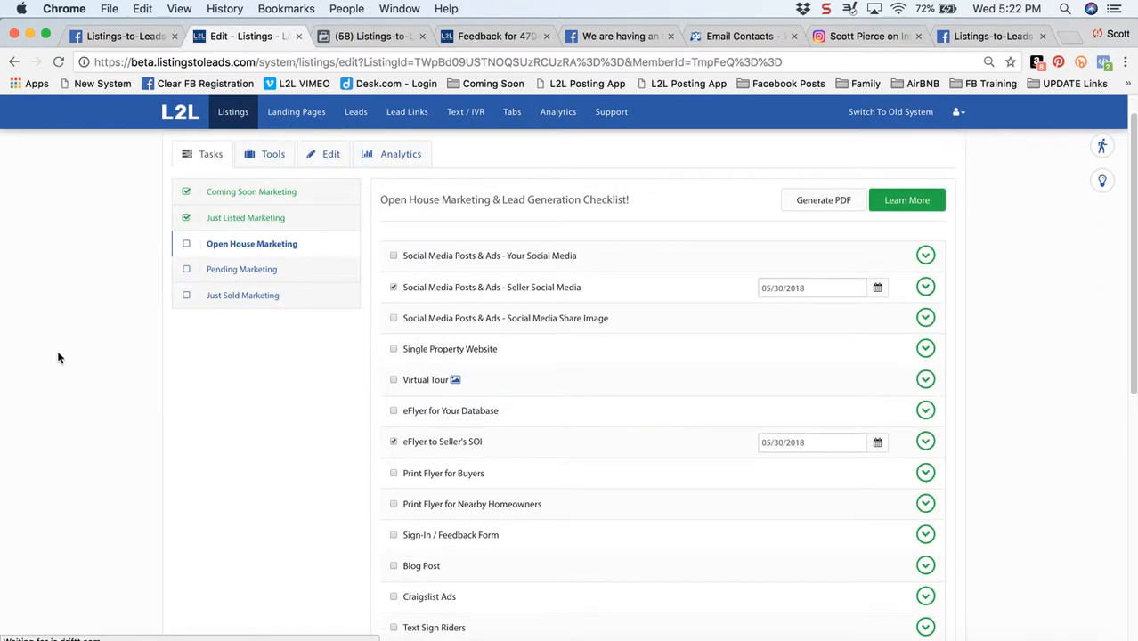
click(926, 255)
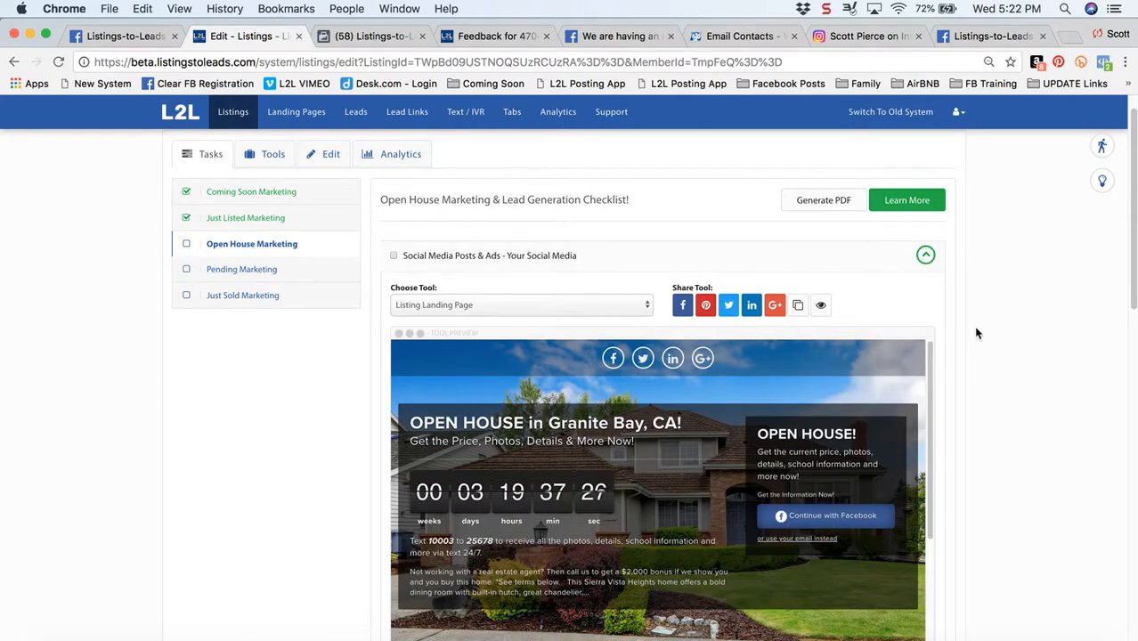
scroll(976, 331, down, 2)
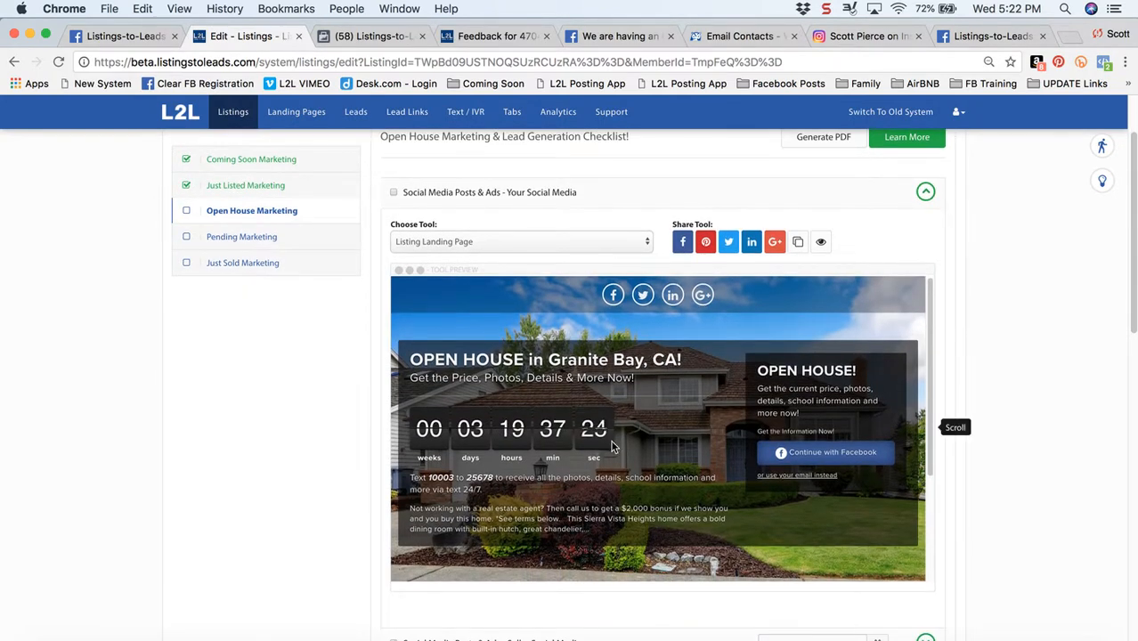
Choose Single Property Website as the social media tool, and open that website to copy its web address
click(641, 242)
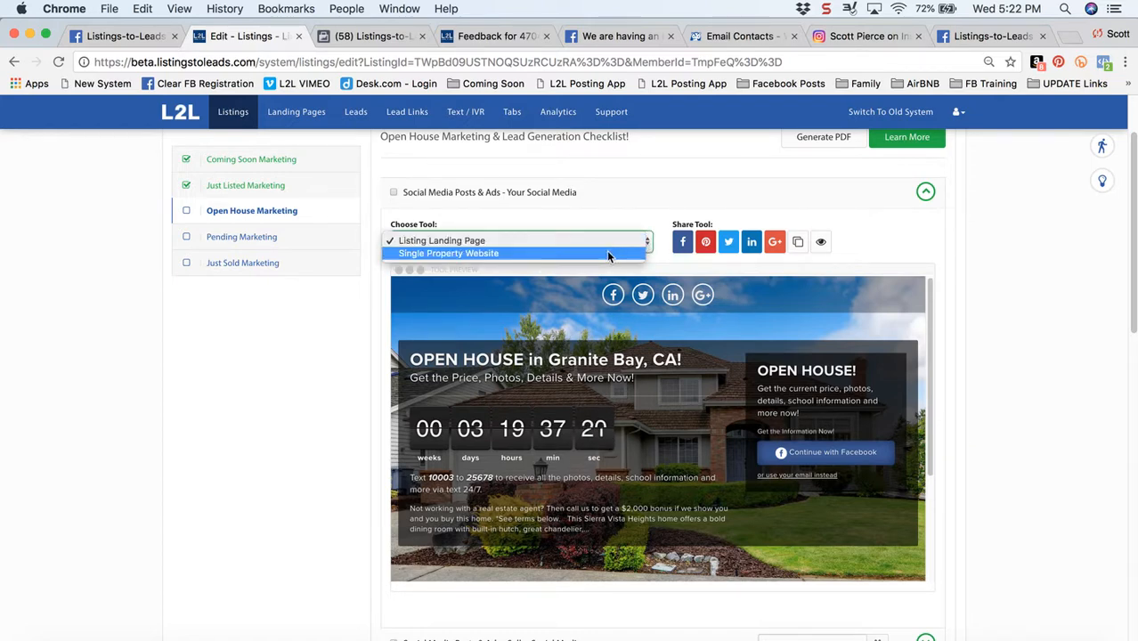
click(608, 254)
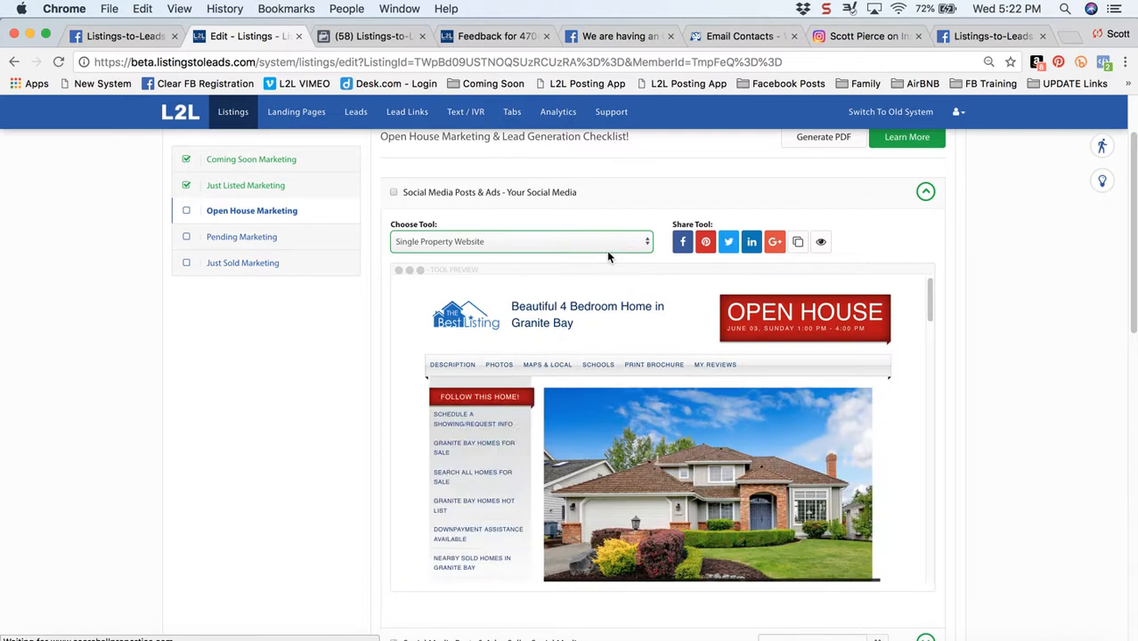
click(821, 244)
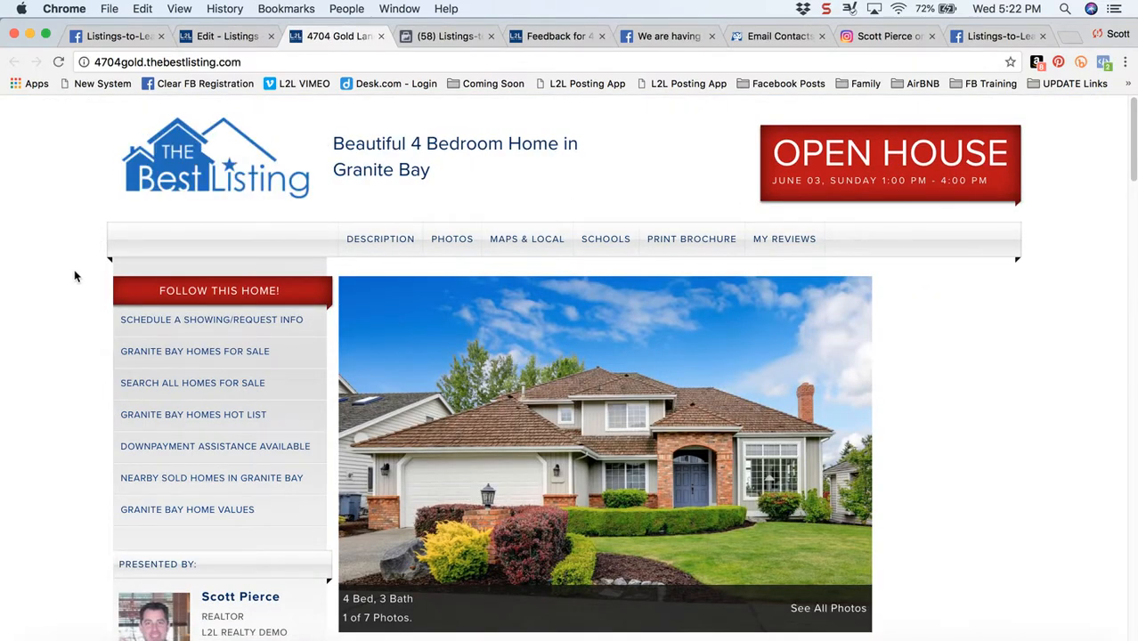
click(214, 294)
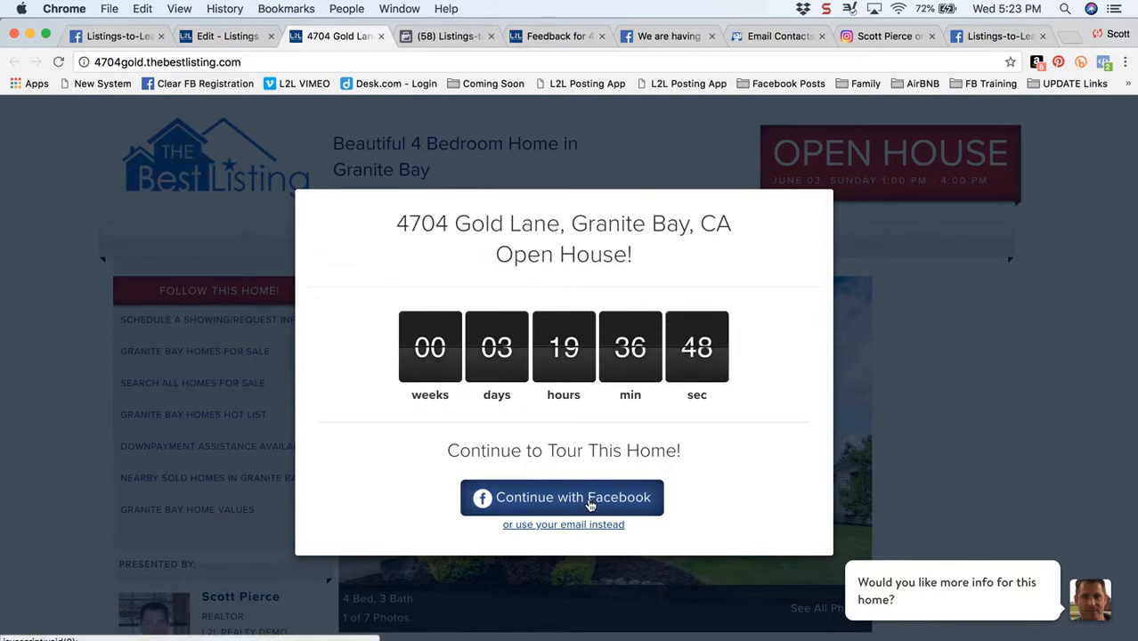
click(315, 58)
key(super+c)
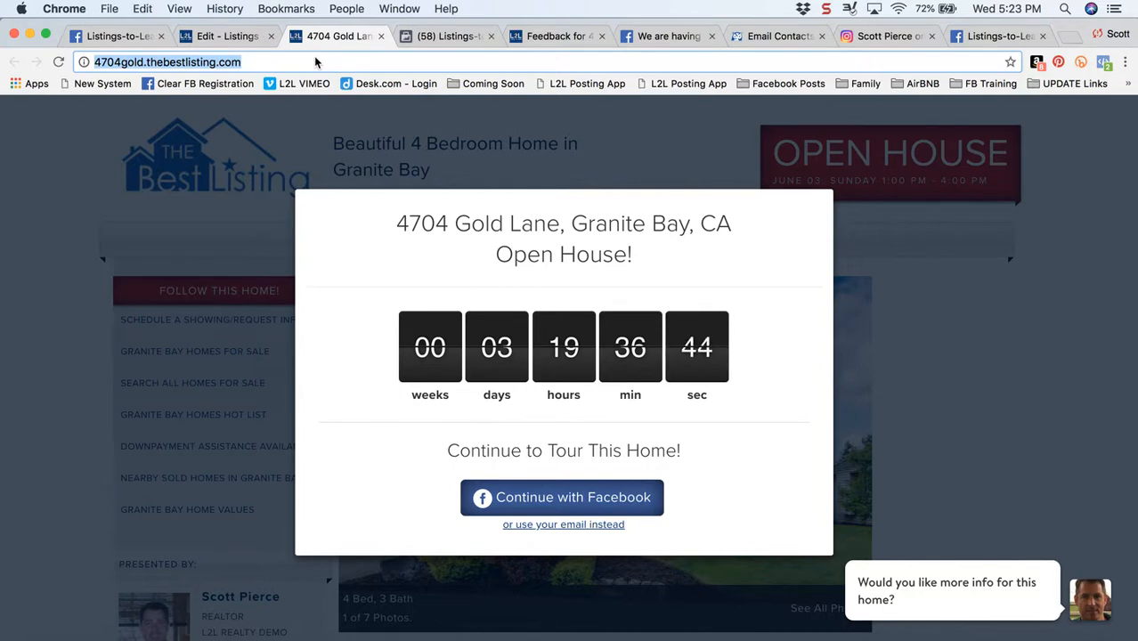
Start a post on the Listings-to-Leads Facebook page and upload all five photos from the My Listing folder
click(451, 37)
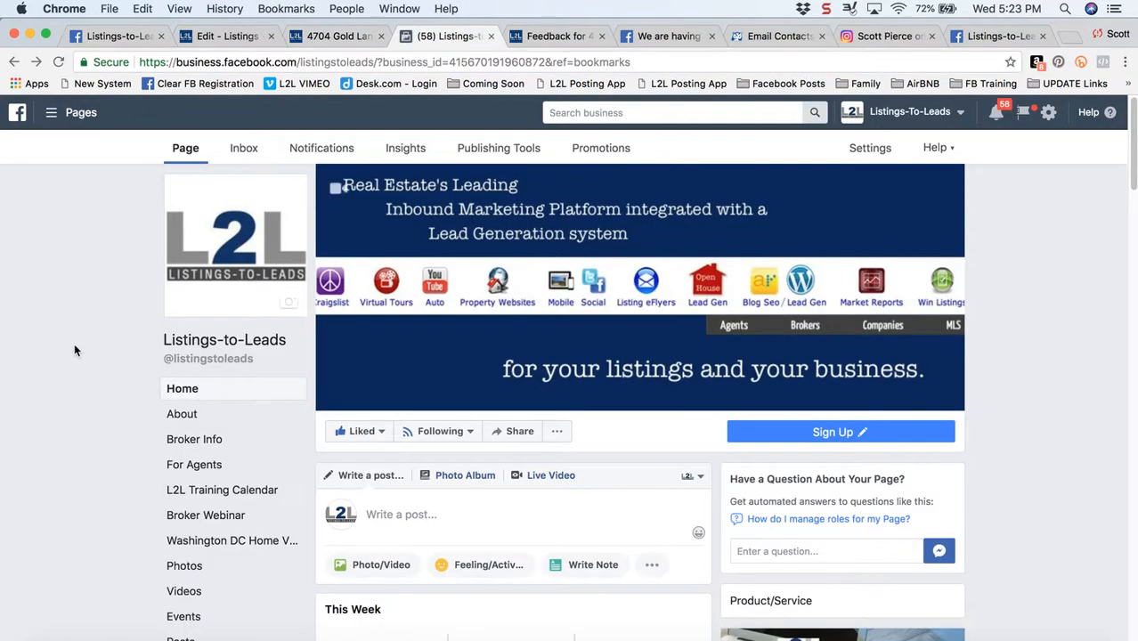
scroll(74, 350, down, 1)
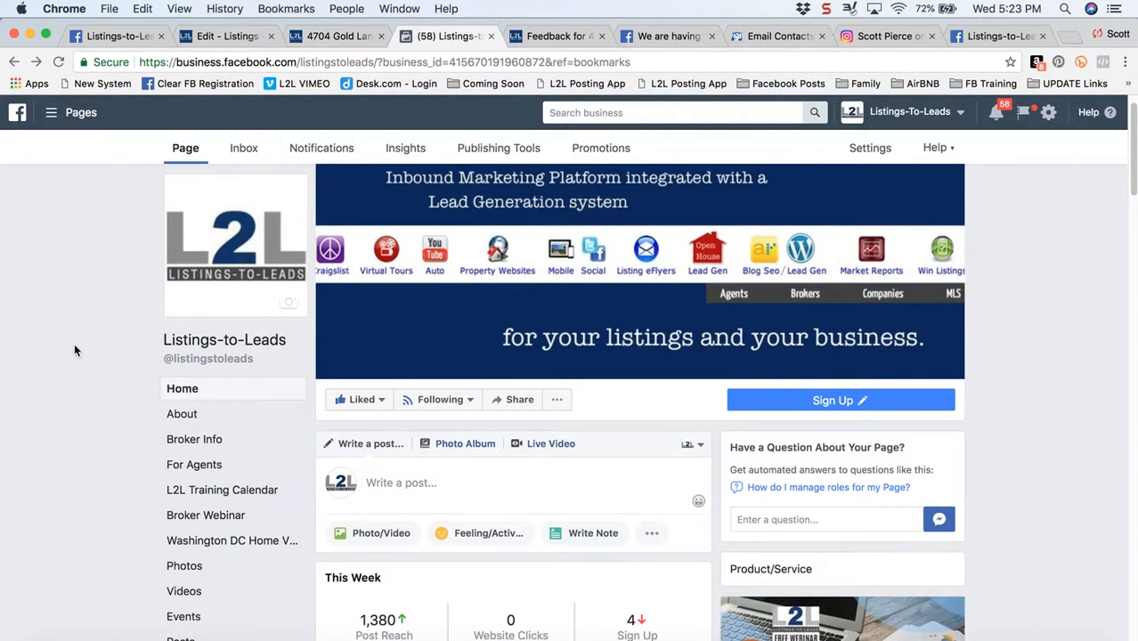
scroll(74, 350, down, 1)
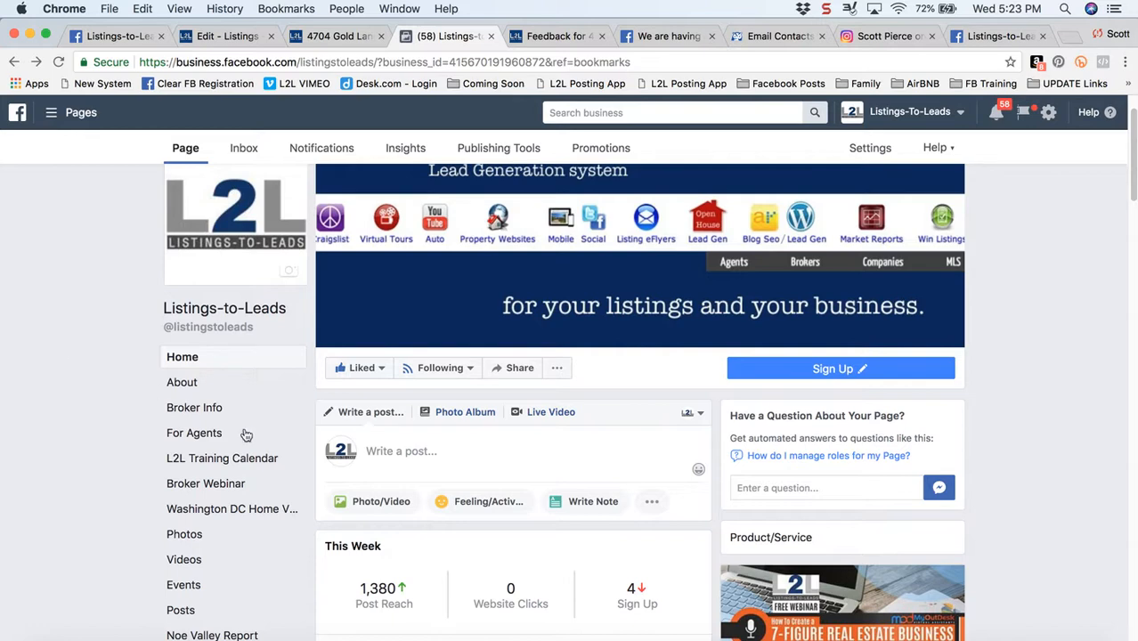
click(455, 451)
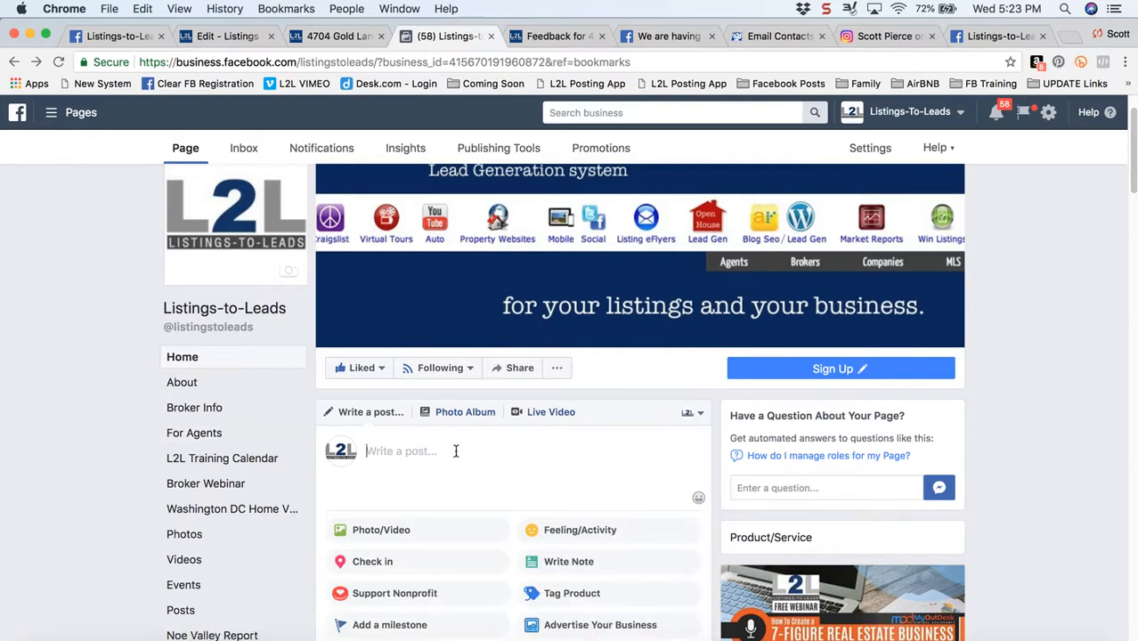
click(374, 535)
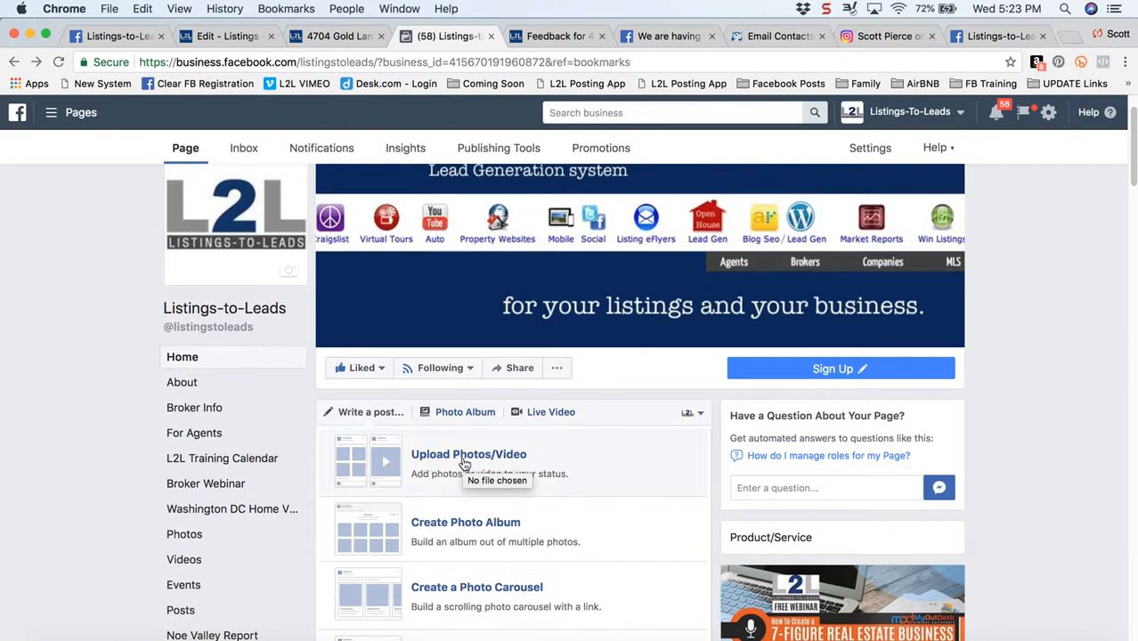
click(463, 464)
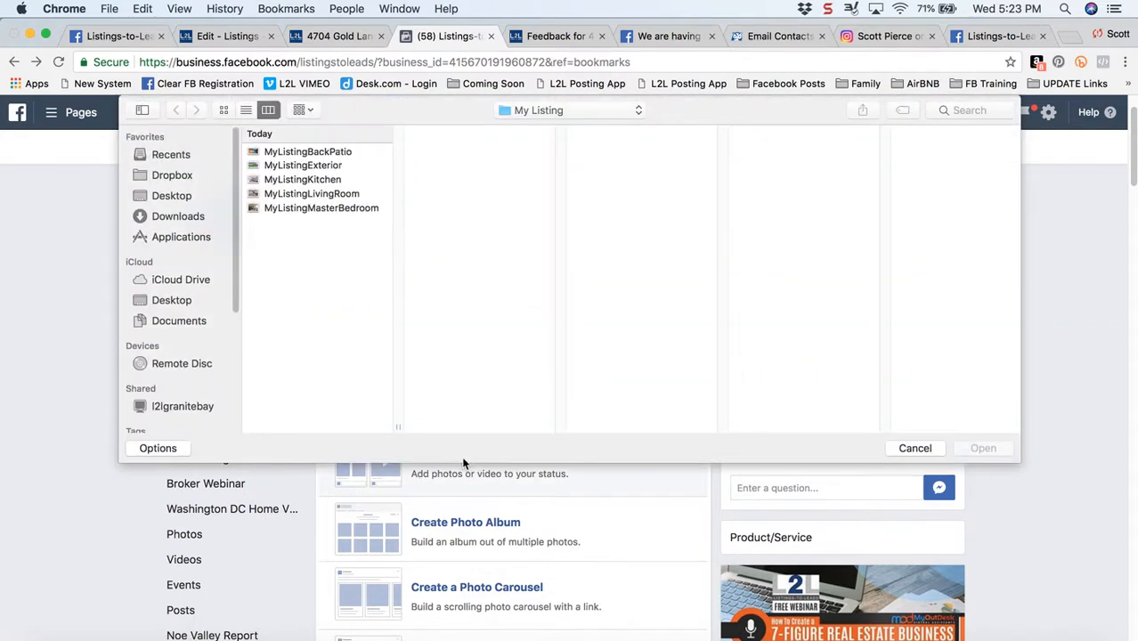
click(327, 155)
key(shift+Down)
key(shift+Down)
key(shift+Down)
key(shift+Down)
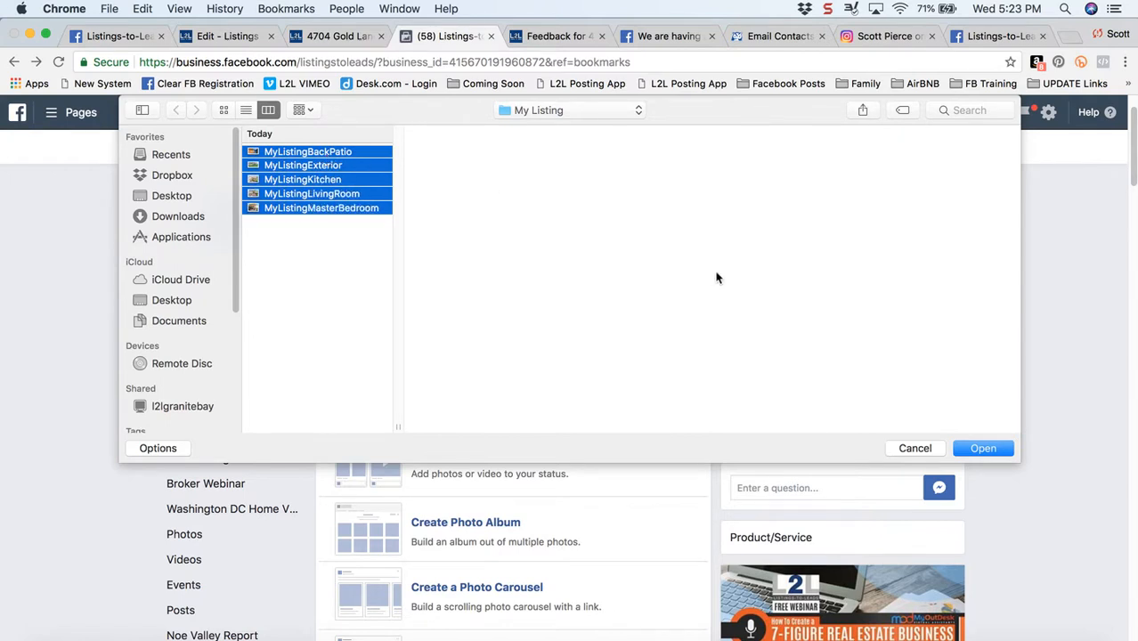
click(972, 448)
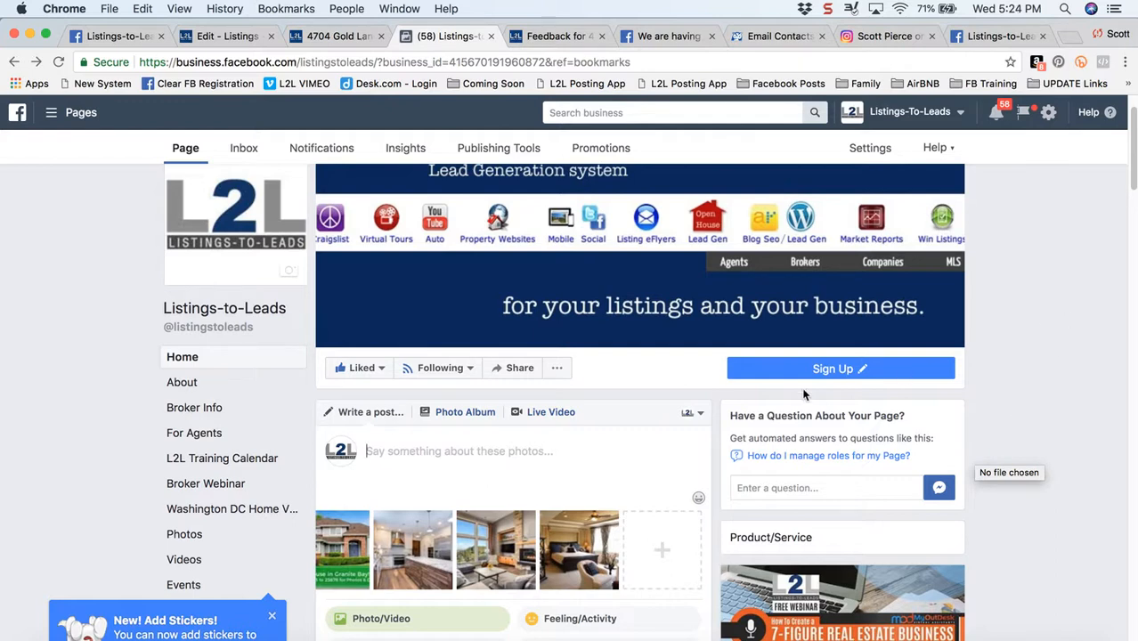
Reorder the post's photos so the house exterior comes first, before the back patio
scroll(100, 438, down, 5)
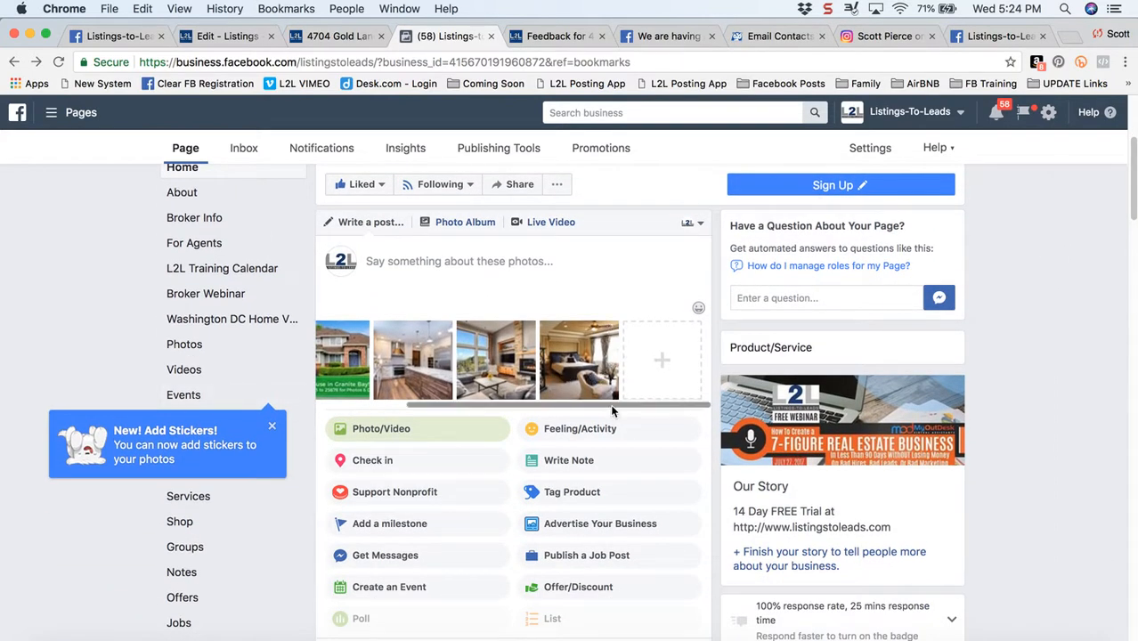
drag(612, 403, 475, 405)
drag(449, 348, 365, 347)
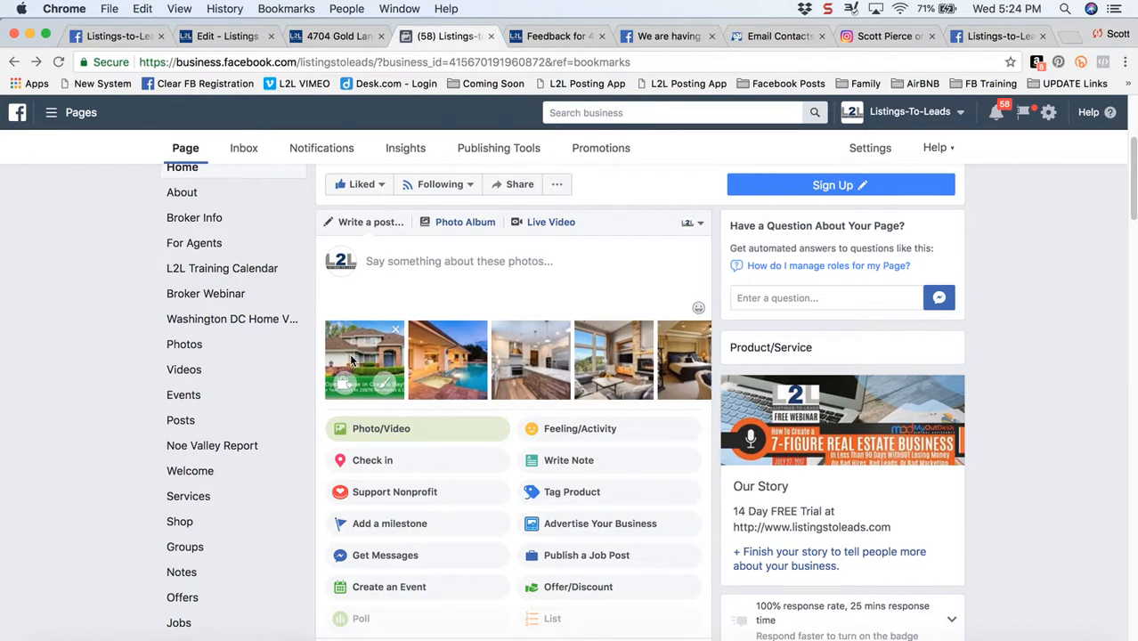
Paste the copied property website link into the post text and make room for a heading above it
click(458, 282)
key(super+v)
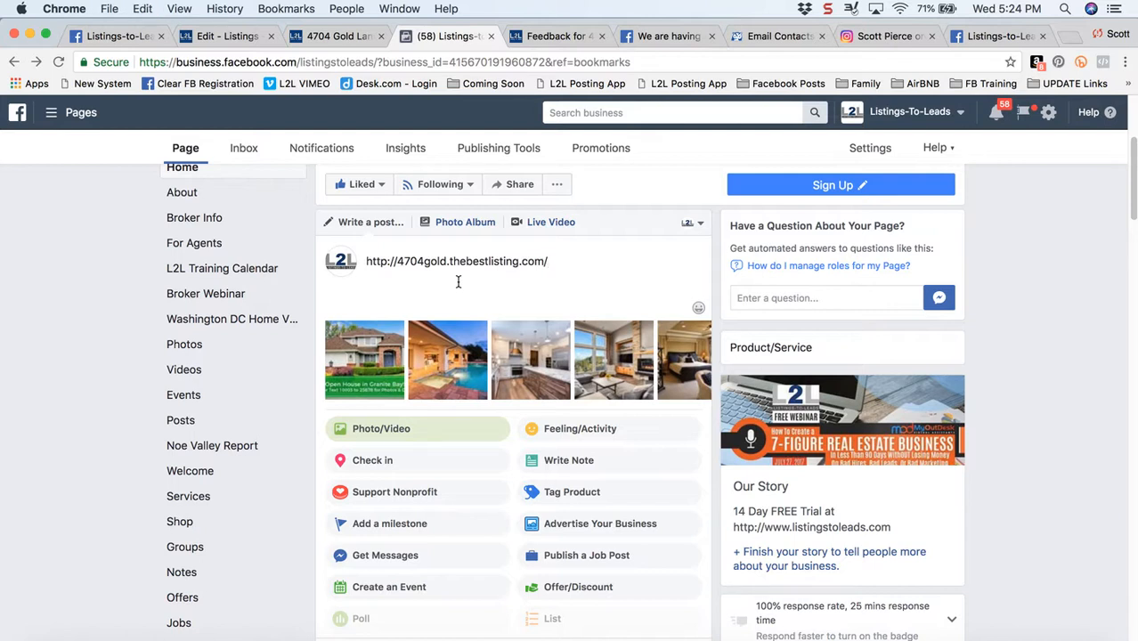
key(Up)
key(Return)
key(Up)
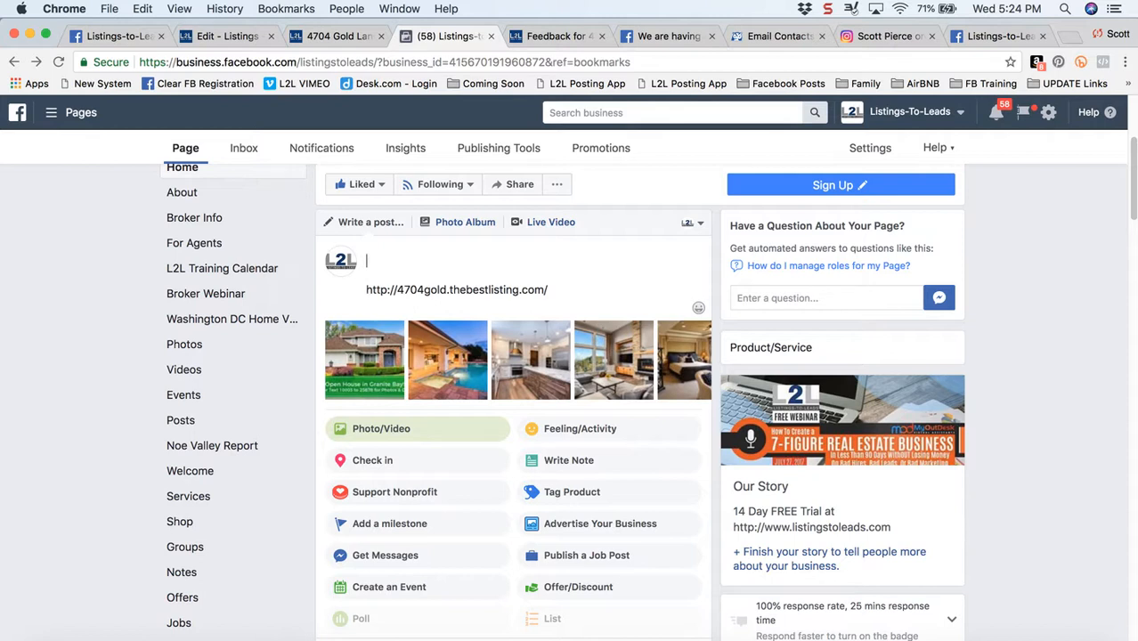
Write the heading "Open House in Granite Bay!" above the website link
text(Open House in Granite Bay!)
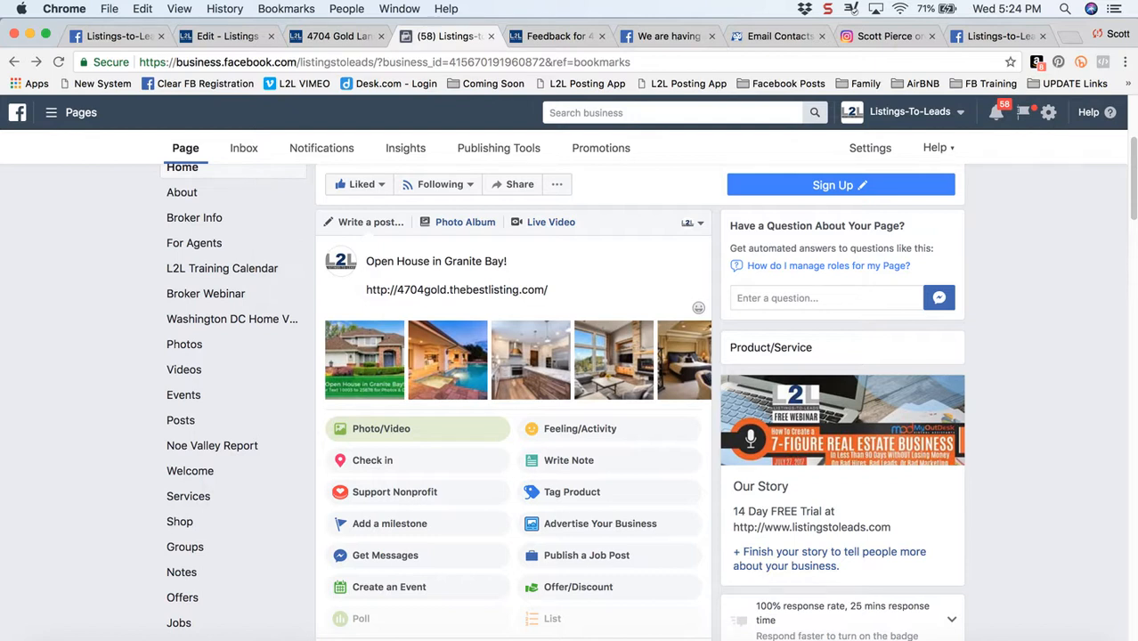
Add the feature line "2-3 Bedroom ~ 2 Bathrooms ~ 2 Car Garage" between the heading and the link
key(Return)
key(Return)
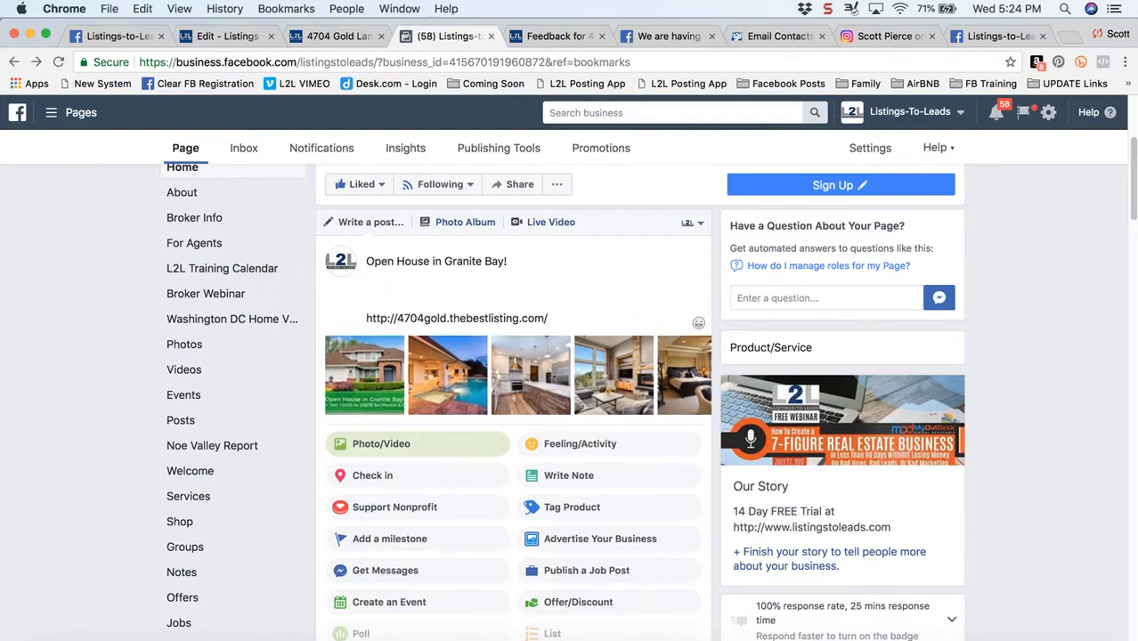
text(2-3 Bedroom)
text(~ 2 Bathro)
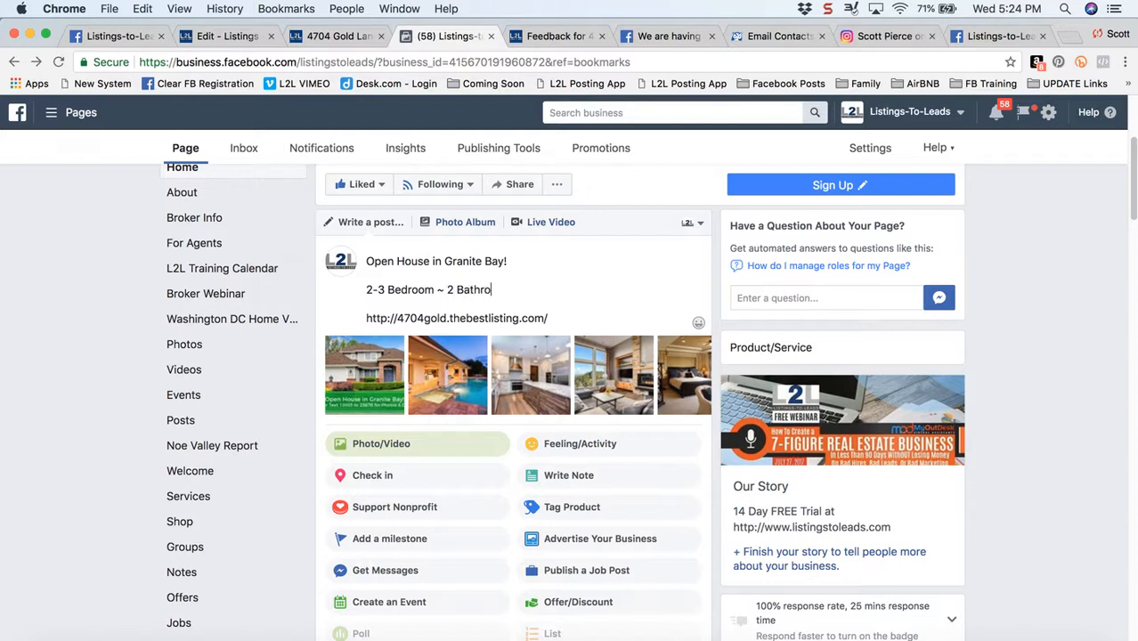
text(oms ~ 2 Ca)
text(gar)
key(BackSpace)
key(BackSpace)
key(BackSpace)
text(Garage)
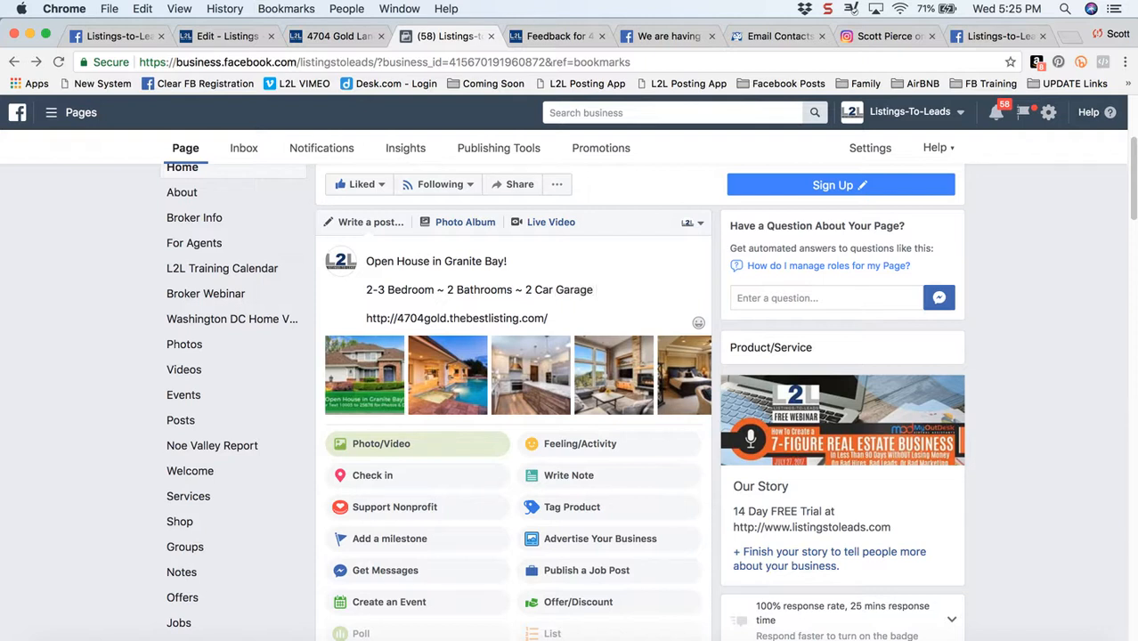
text( ~ New Roof ~ On Ov)
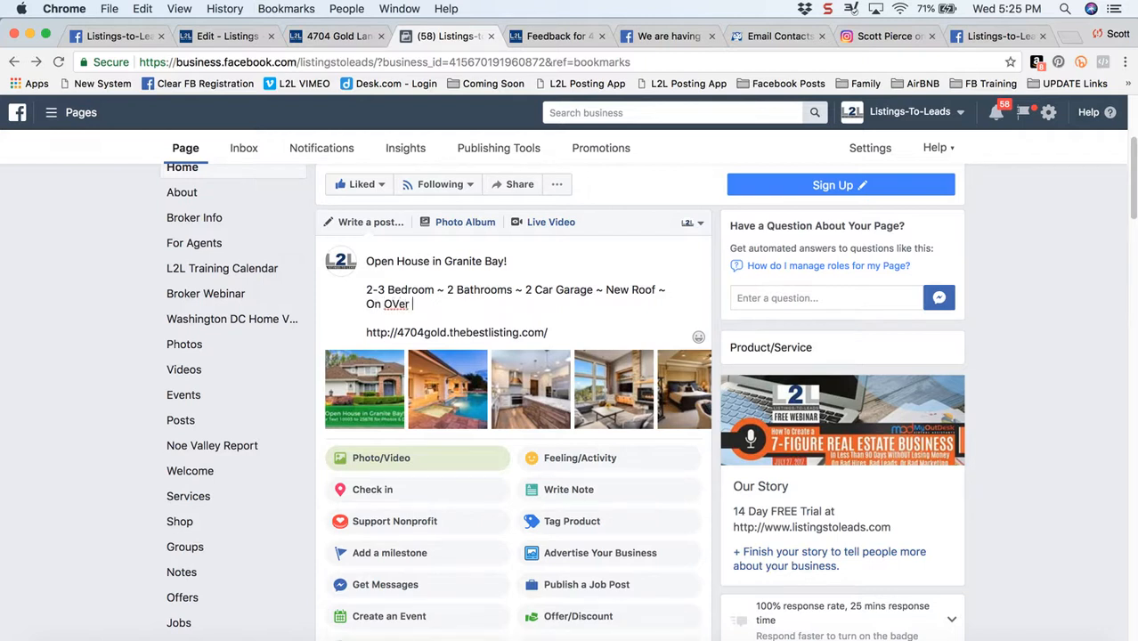
Extend the feature line with "~ New Roof ~ On Over 2 acres"
text(er 2 acres)
Start a call to action below the website link reading "Click or text 10003 to 25678 for INSTANT ACCESS"
key(Down)
key(Down)
key(Return)
key(Return)
text(C)
key(BackSpace)
text(Click or text 10003 to 25678 for INTA)
key(BackSpace)
key(BackSpace)
text(SNTA)
key(BackSpace)
key(BackSpace)
key(BackSpace)
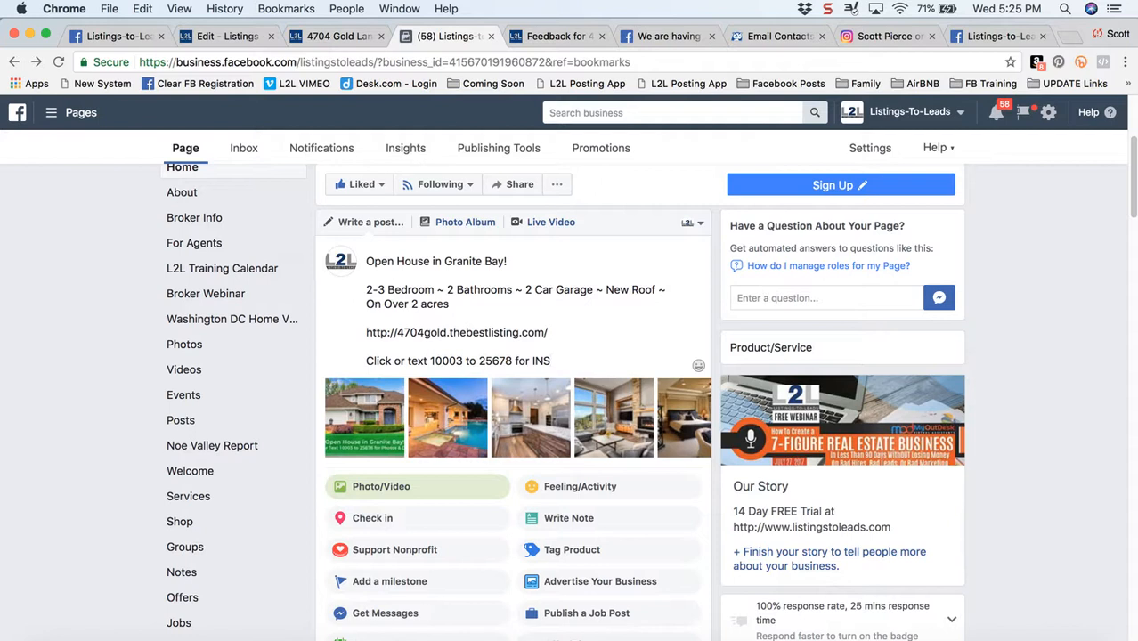
text(TANT ACCESS t o)
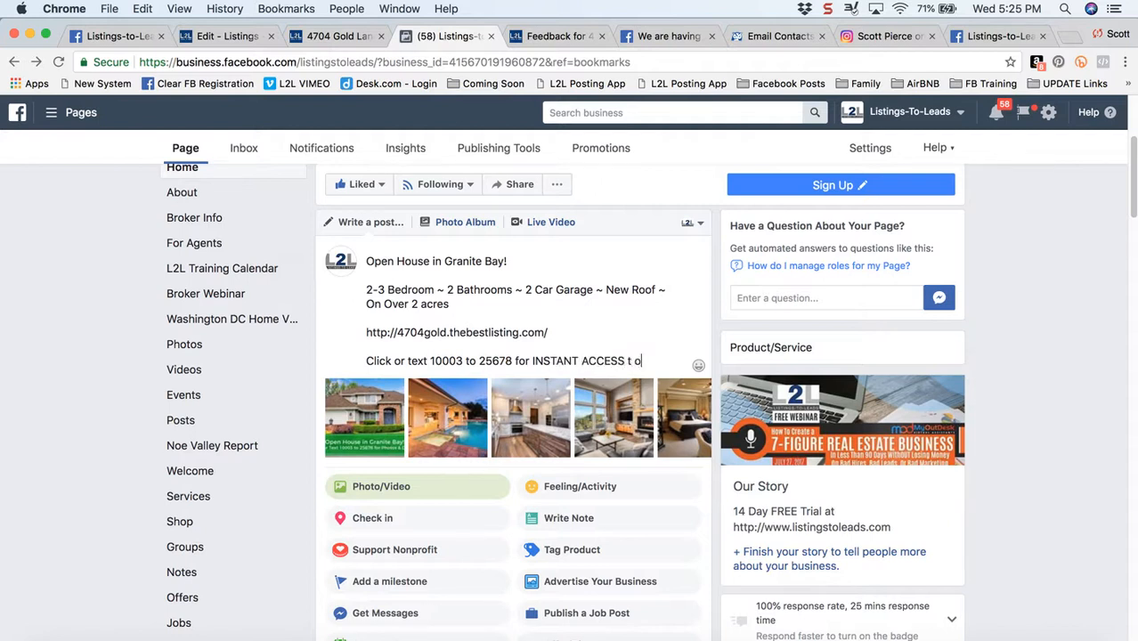
Complete the call to action with "to all photos, details and more!"
key(BackSpace)
key(BackSpace)
text(o all photos, details nad m)
key(BackSpace)
key(BackSpace)
key(BackSpace)
key(BackSpace)
key(BackSpace)
text(and more!)
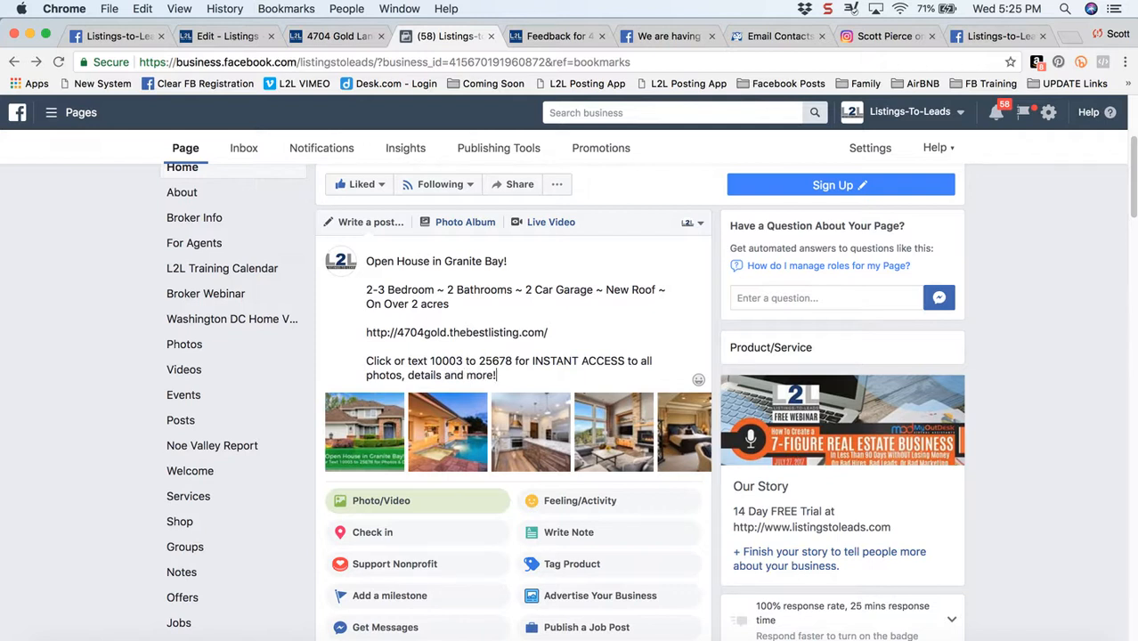
Insert "this Sunday" into the heading so it reads "Open House in Granite Bay this Sunday!"
key(Up)
key(Up)
key(Up)
key(Up)
key(Up)
text(this Sunday)
scroll(93, 354, down, 1)
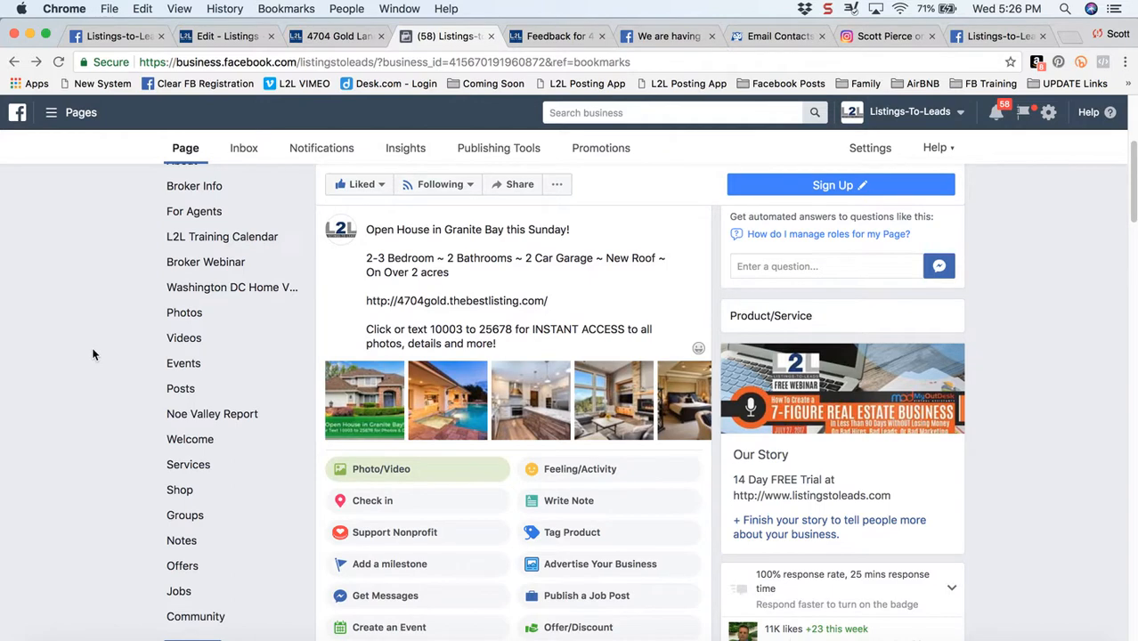
Publish the Granite Bay open house post to the page
scroll(501, 280, down, 1)
scroll(500, 281, down, 3)
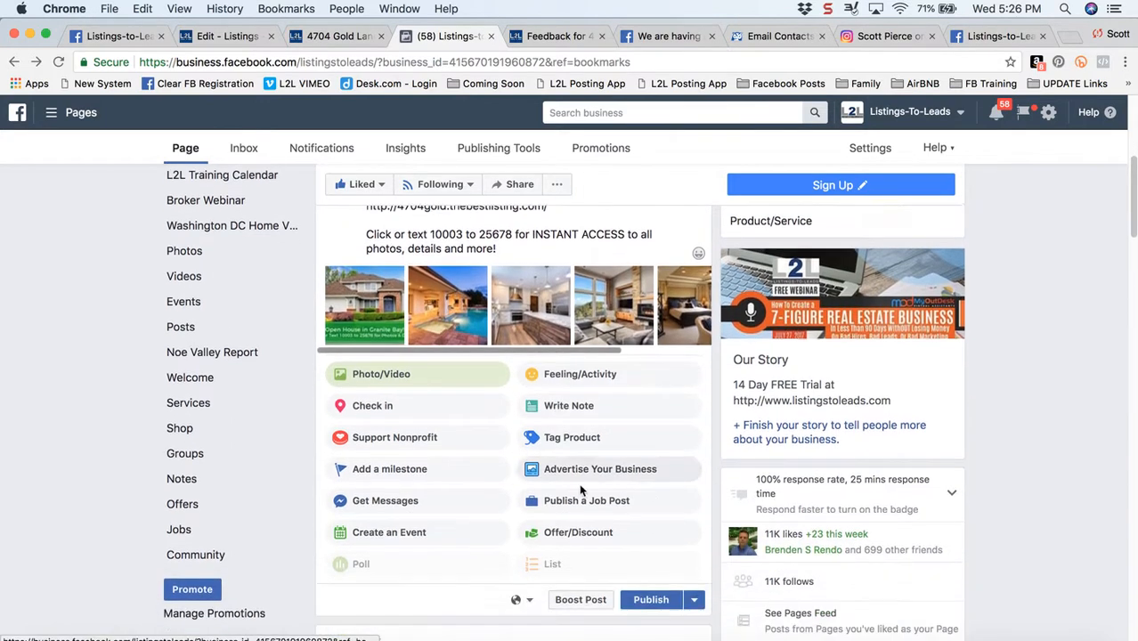
click(653, 538)
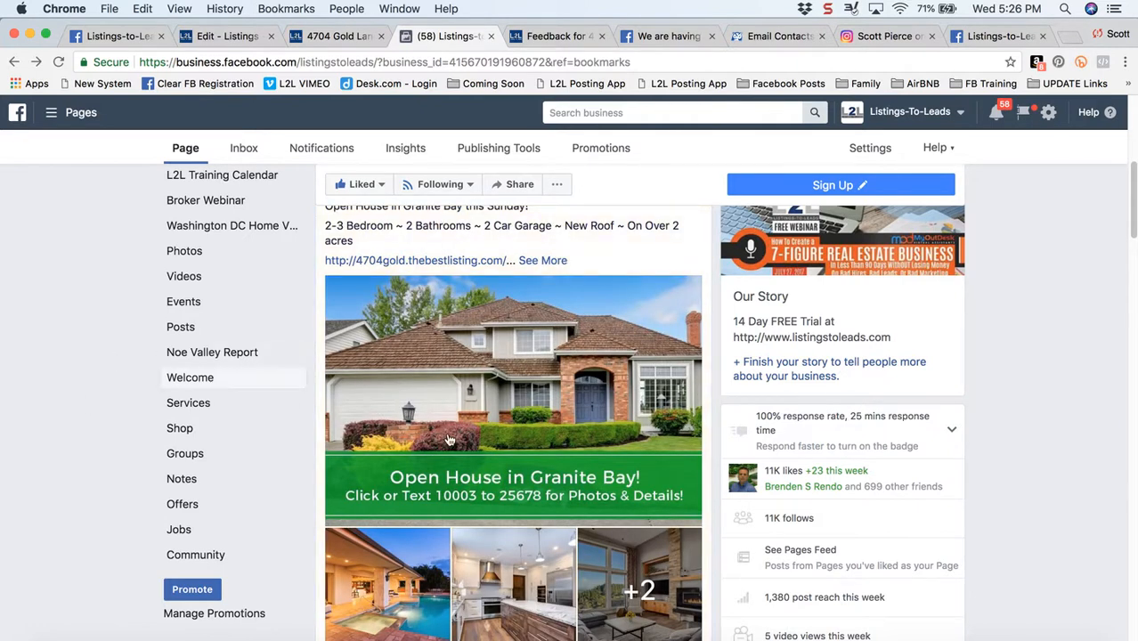
Expand the published post's full text and review its details, link and photos
scroll(287, 430, up, 3)
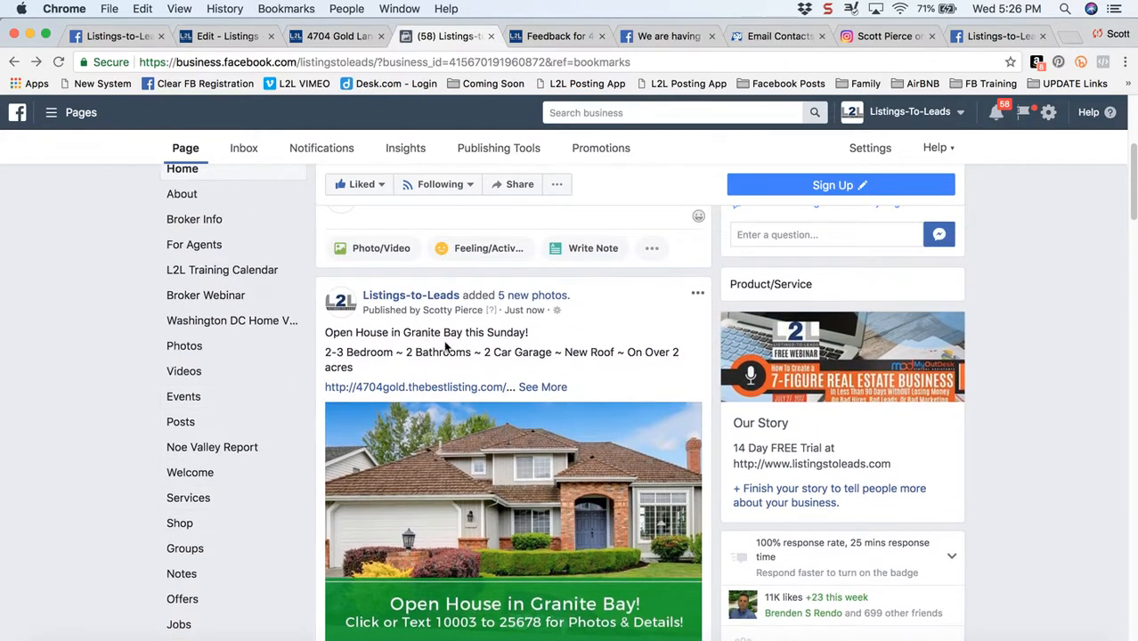
click(545, 387)
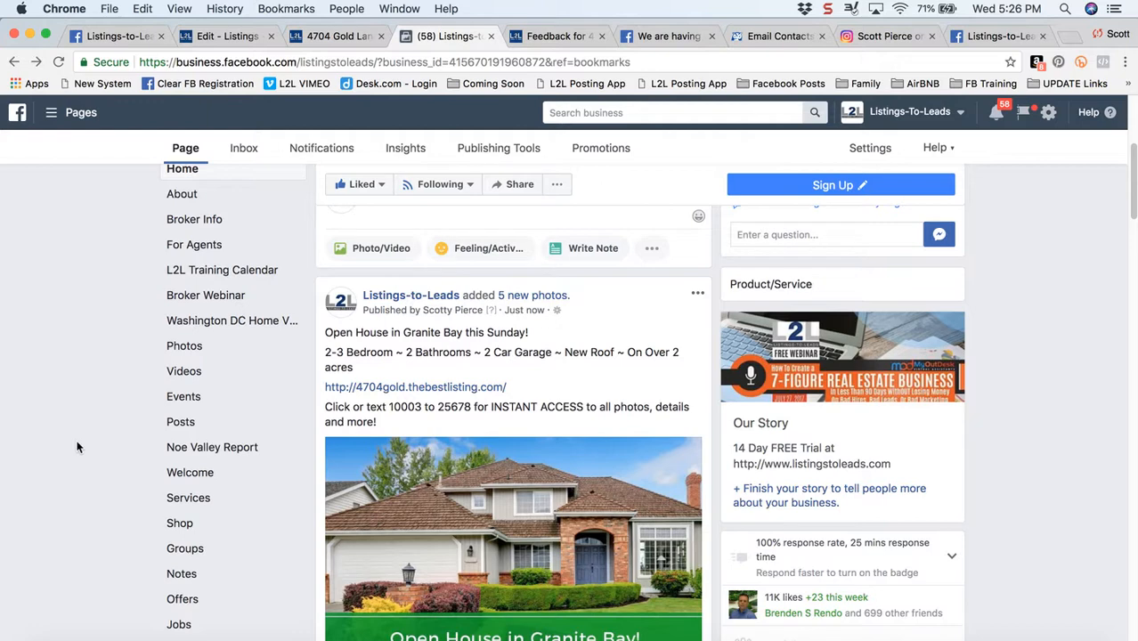
scroll(77, 447, down, 1)
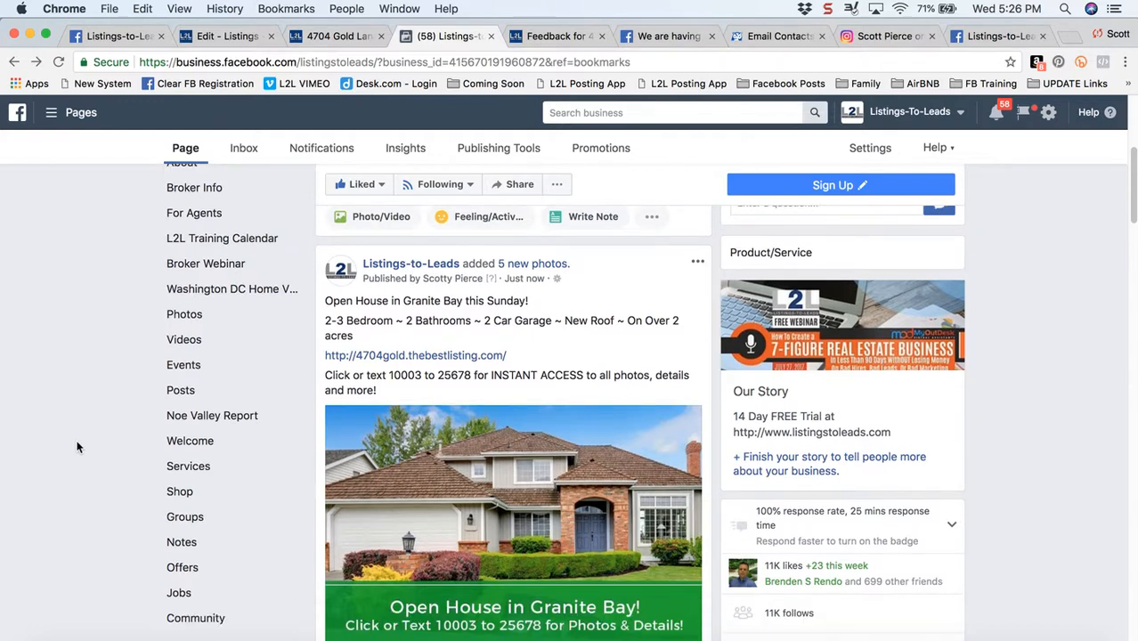
scroll(77, 447, down, 2)
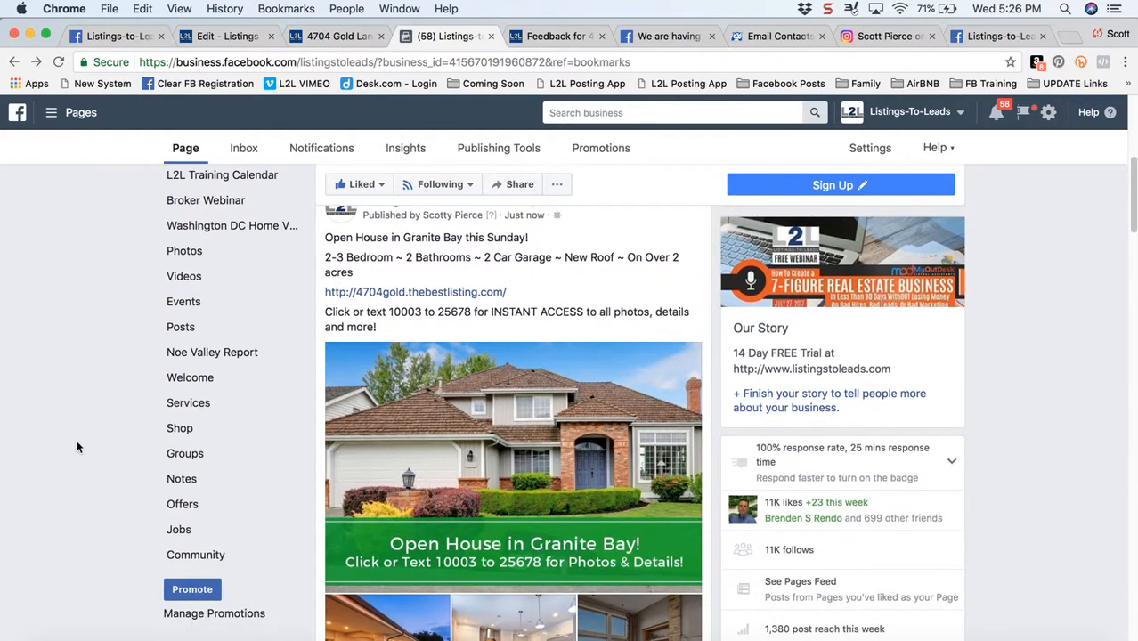
scroll(77, 447, down, 7)
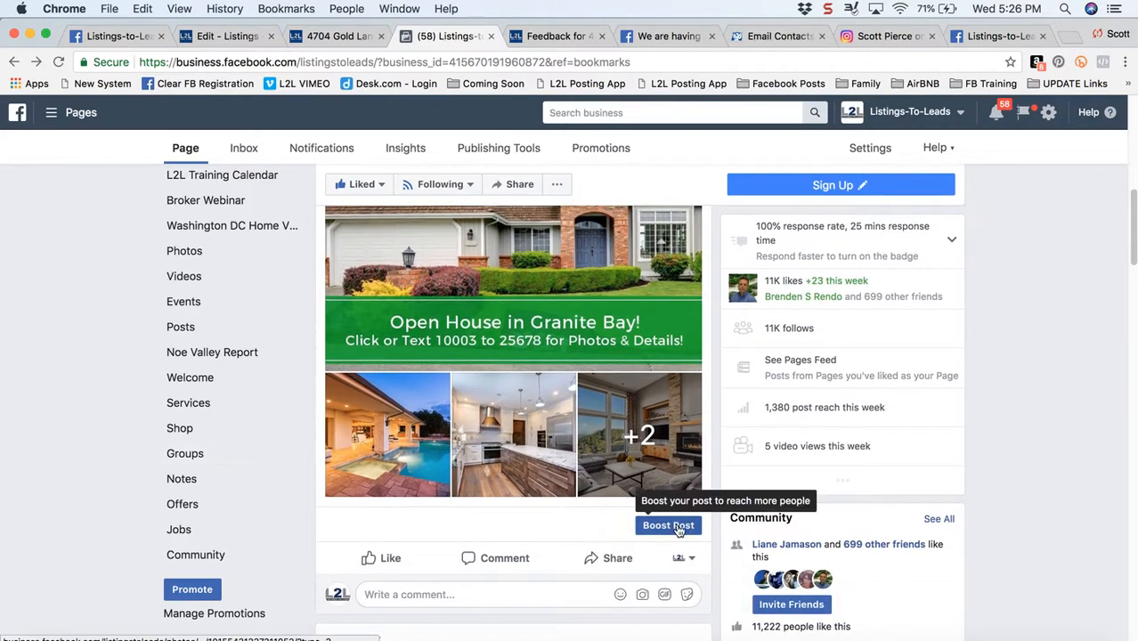
Start boosting the published post and open its targeted audience for editing
click(682, 529)
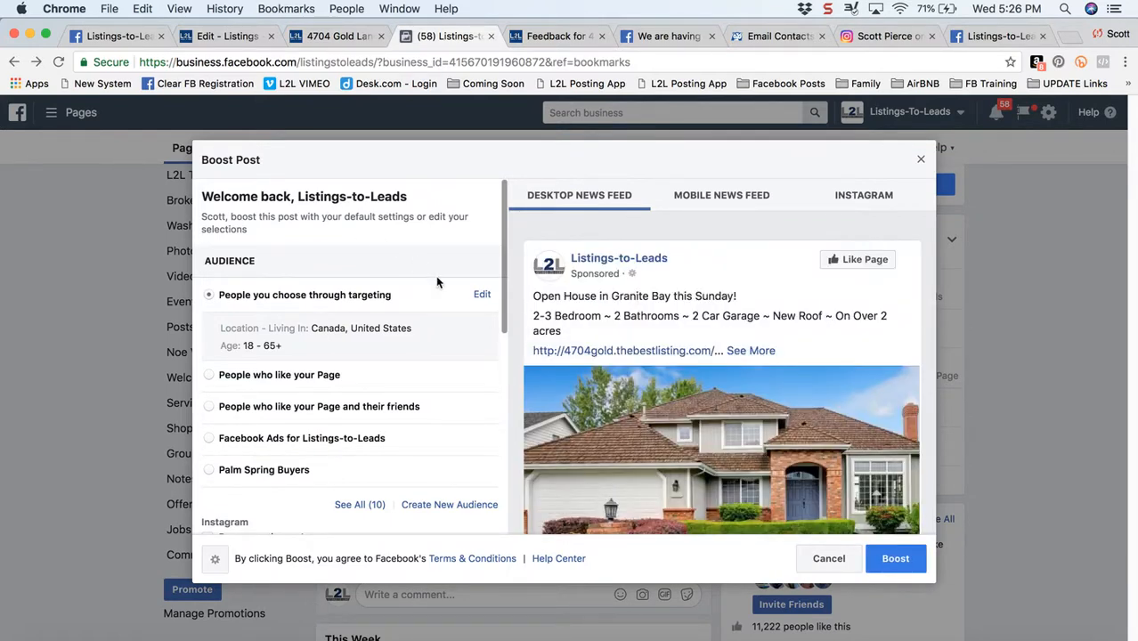
click(481, 295)
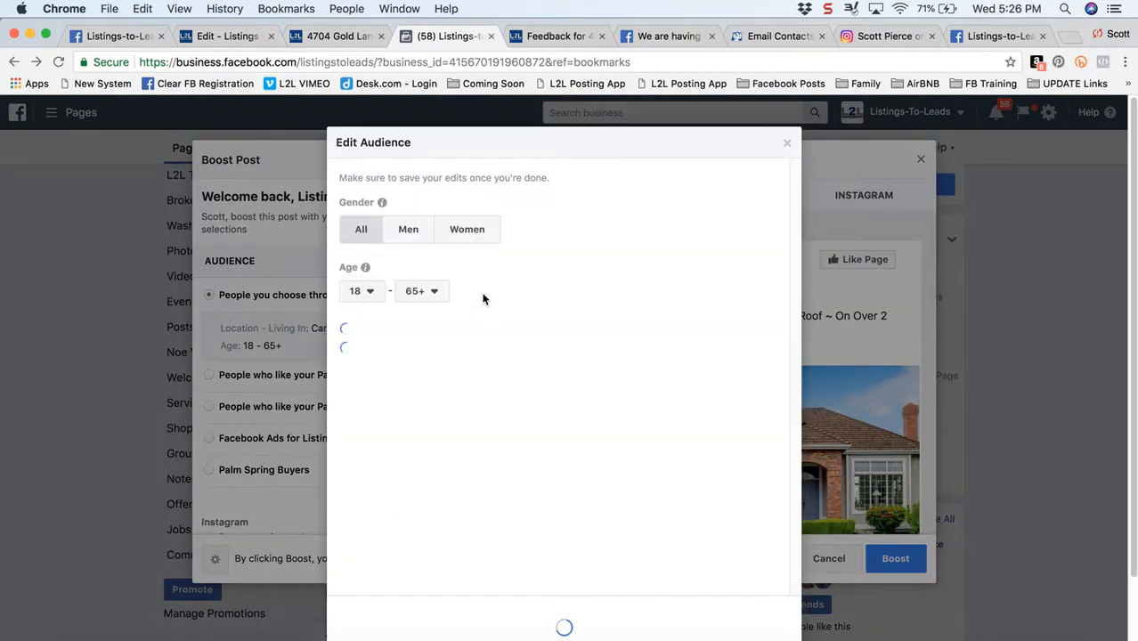
click(787, 144)
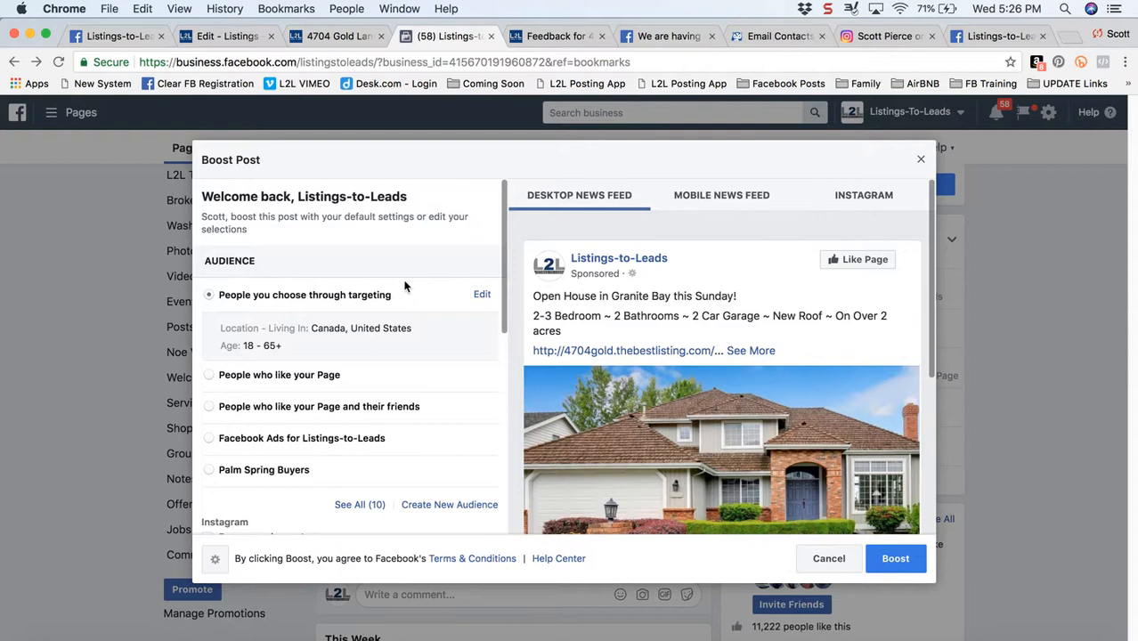
click(482, 297)
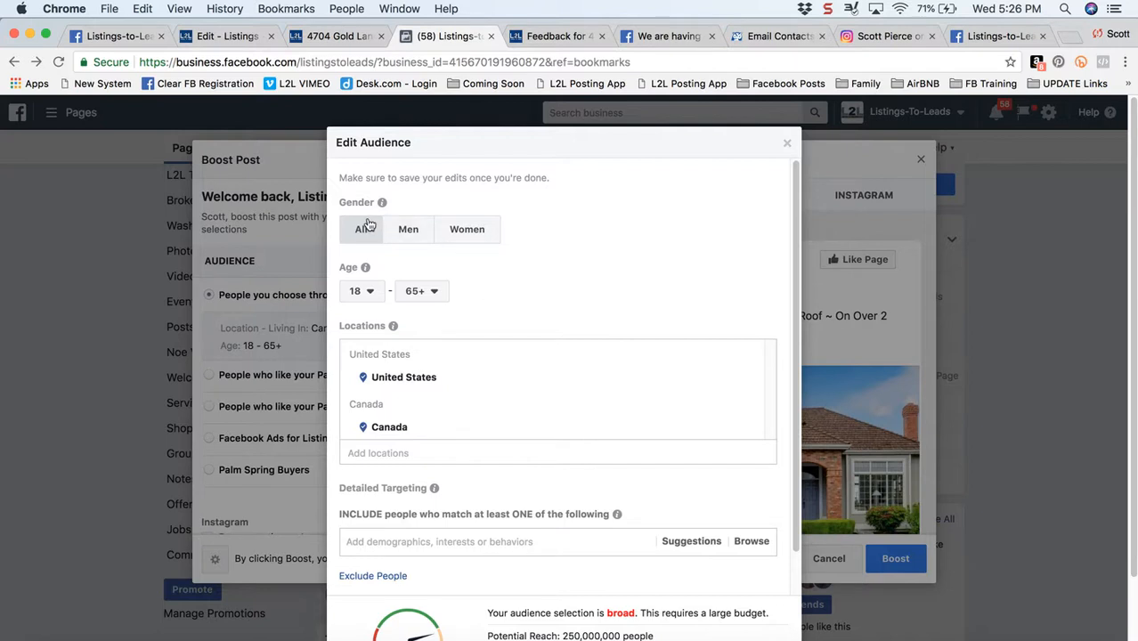
Set the audience age range to 28 through 55
click(366, 292)
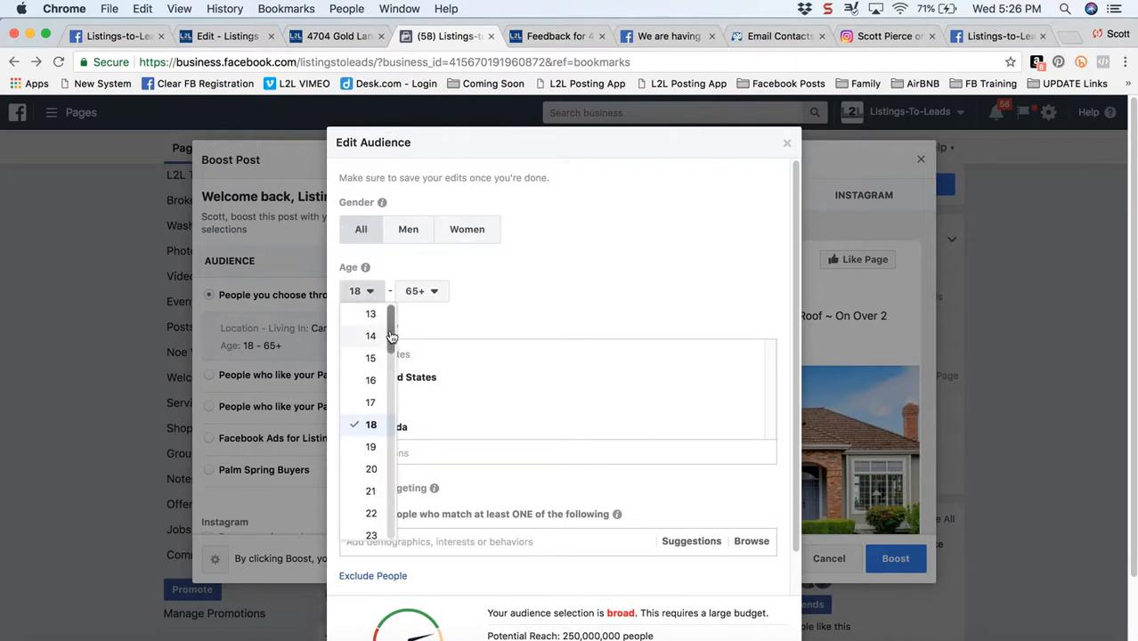
scroll(391, 370, down, 5)
scroll(394, 380, down, 1)
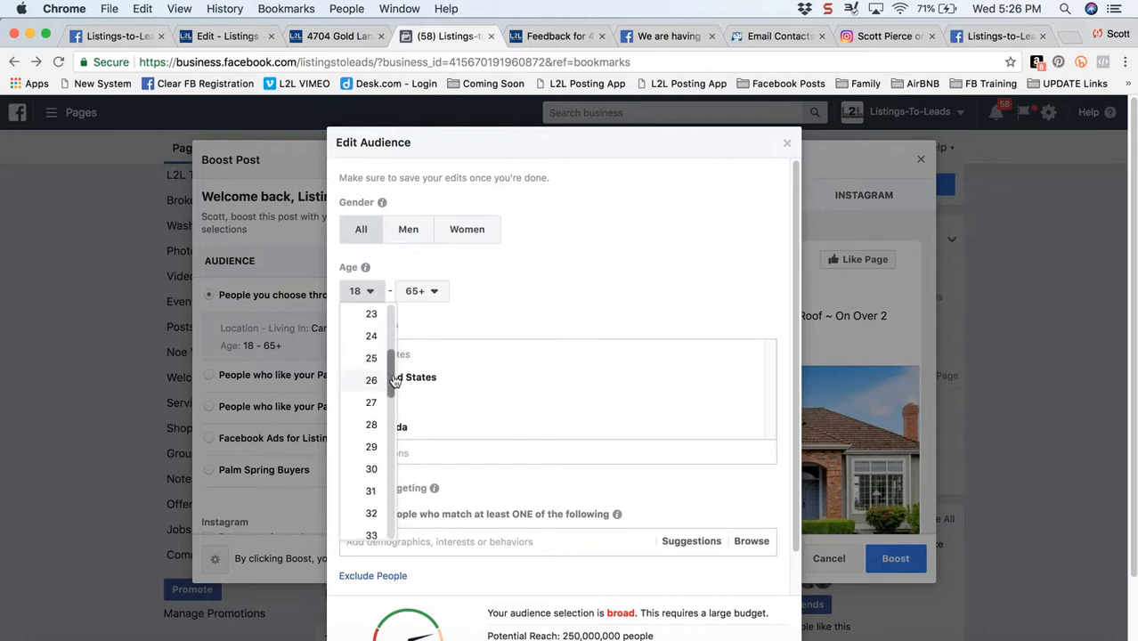
click(372, 425)
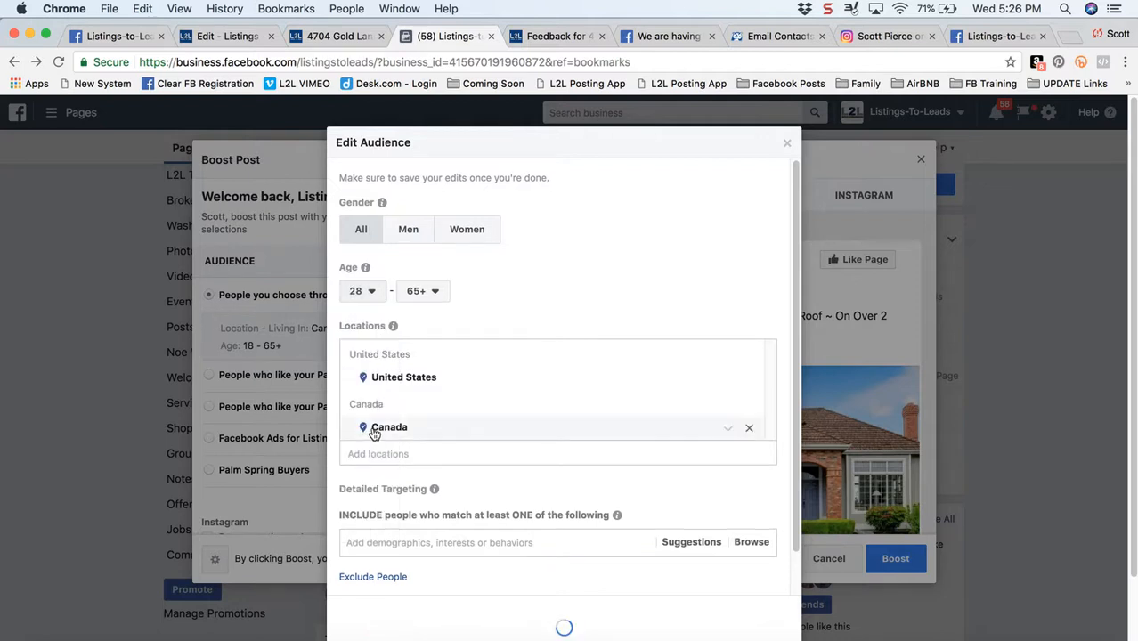
click(433, 291)
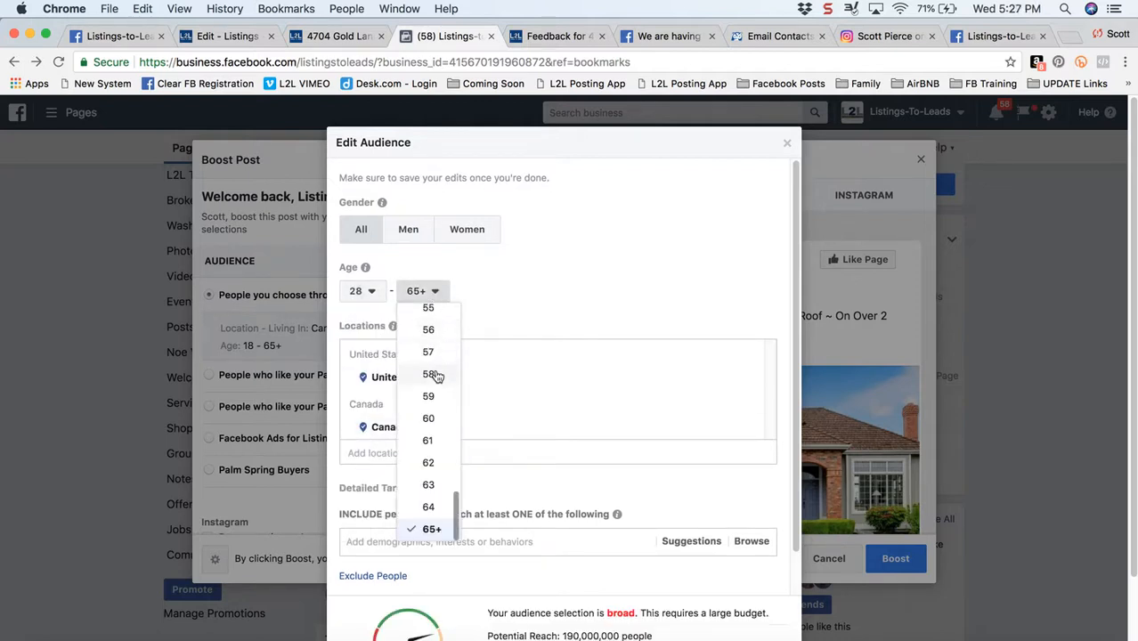
click(428, 308)
Add Granite Bay, California as an audience location with a 10-mile radius
click(434, 453)
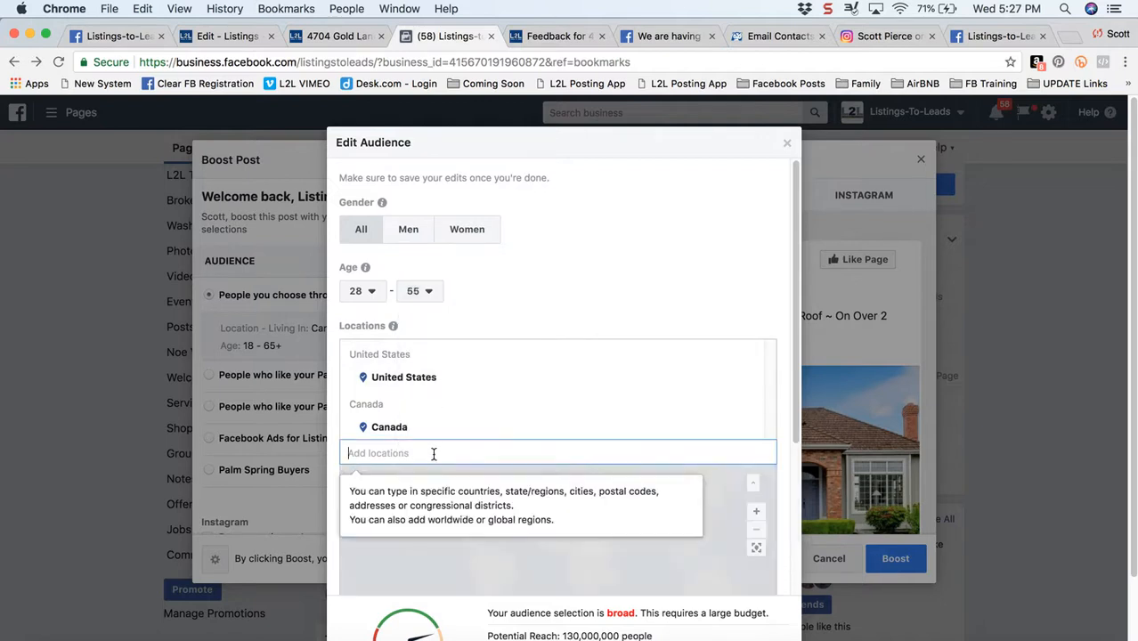
text(Granite Bay)
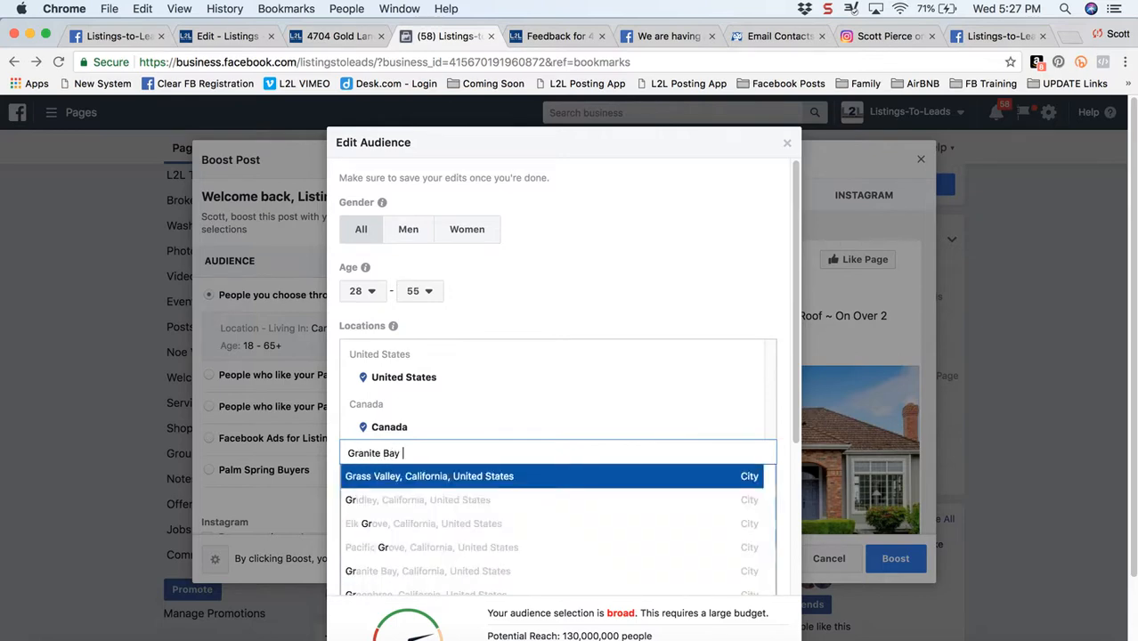
click(443, 474)
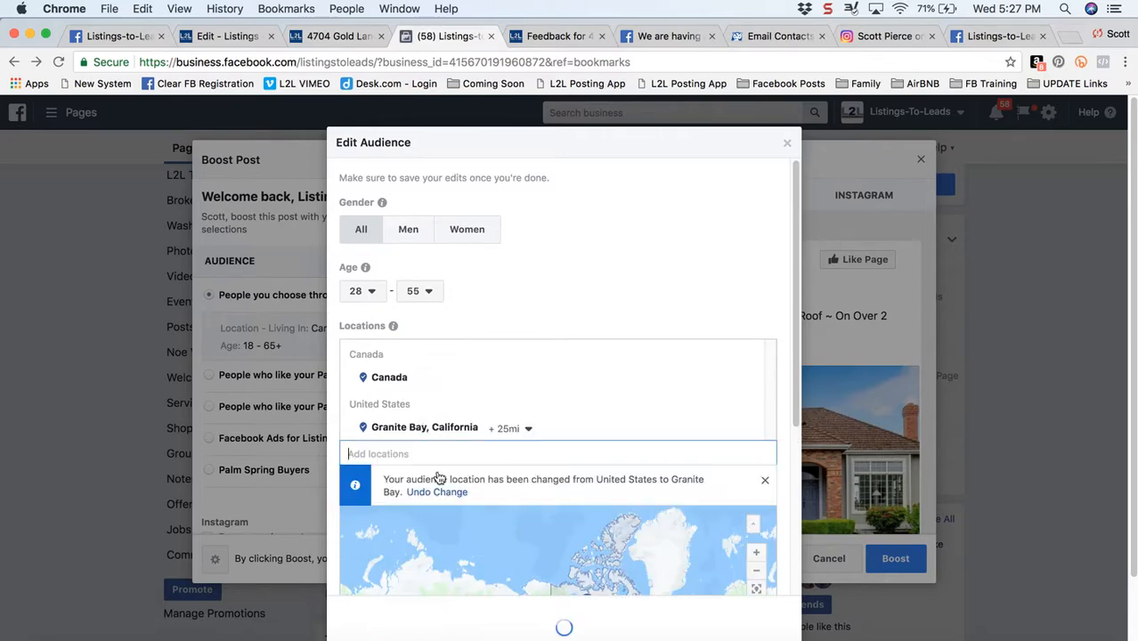
click(527, 429)
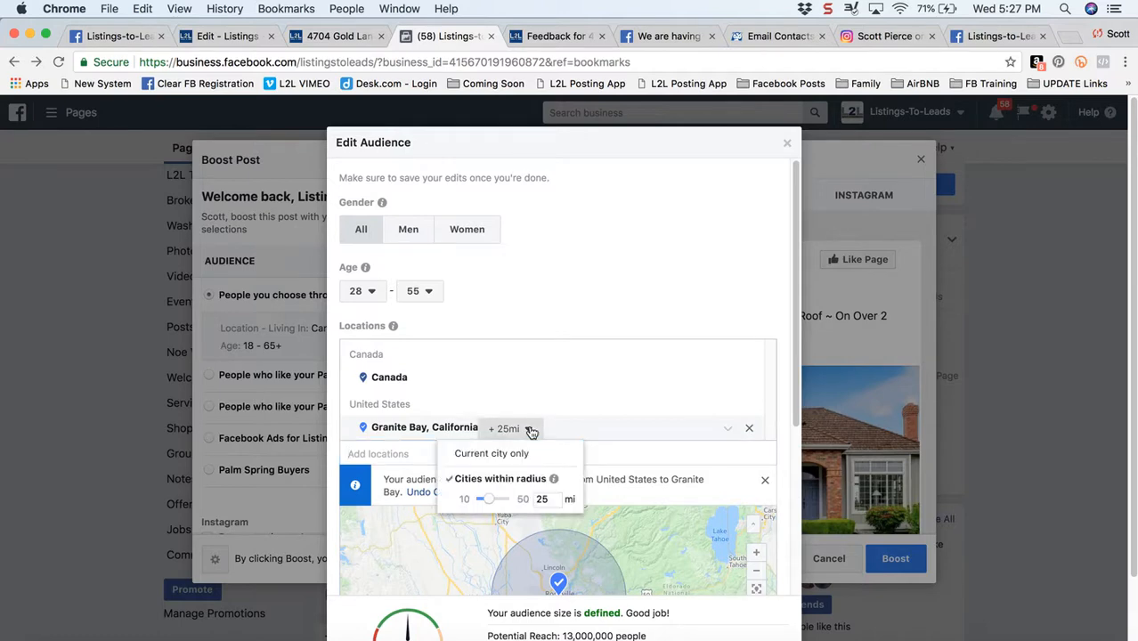
drag(489, 505, 444, 504)
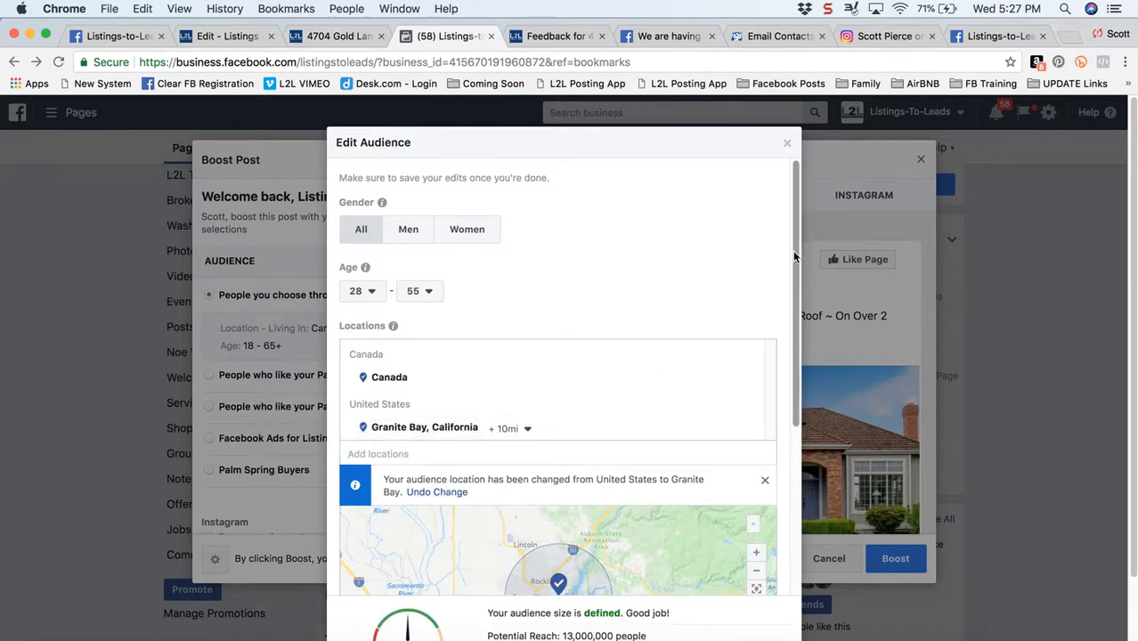
Include people interested in Zillow in the detailed targeting
drag(794, 246, 799, 489)
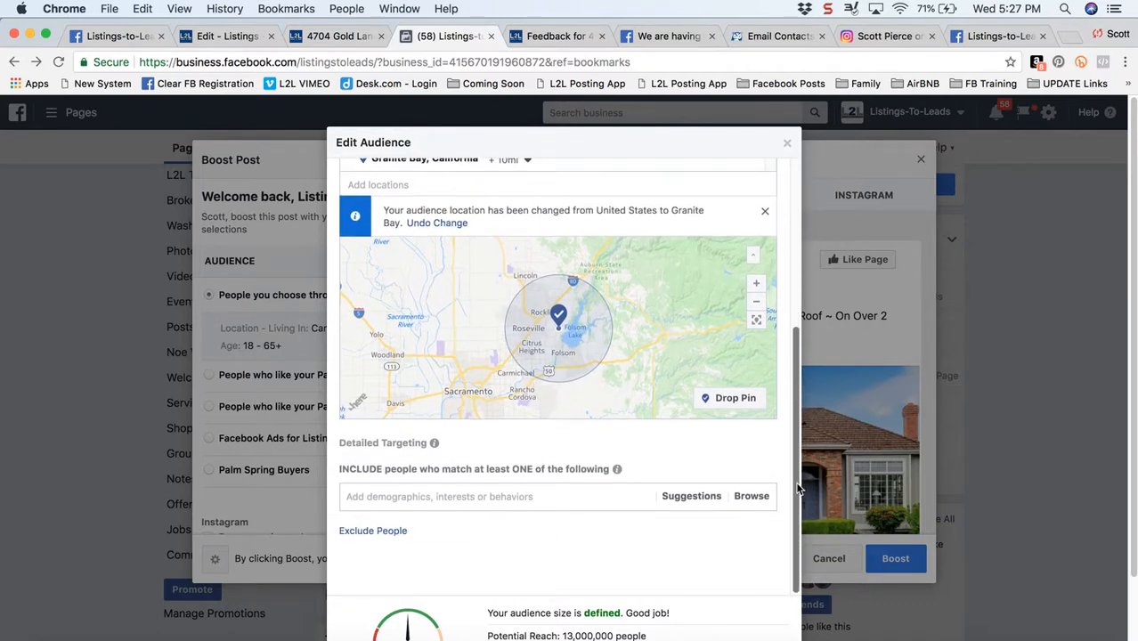
click(498, 499)
text(Zillow)
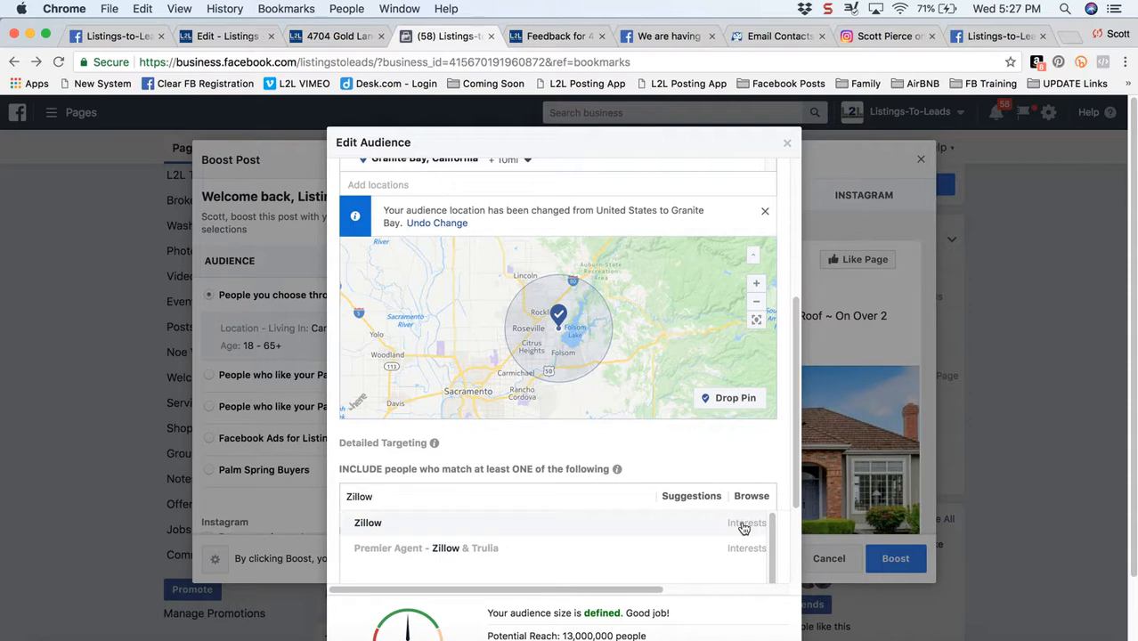
click(664, 519)
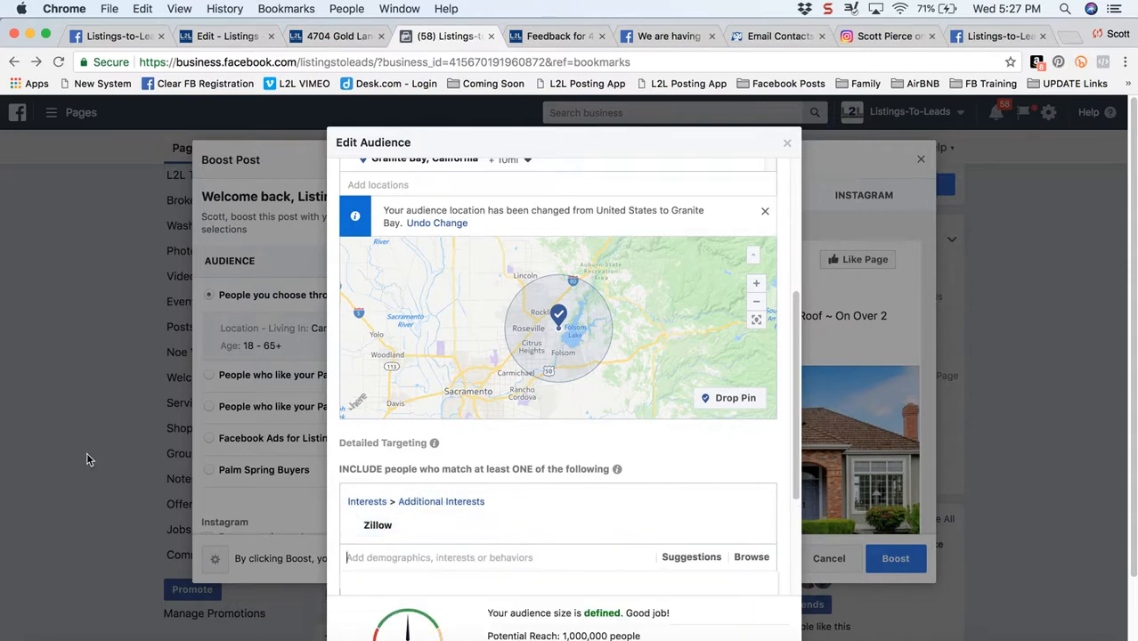
Add the interests Trulia and realtor.com to the included detailed targeting
text(Tru)
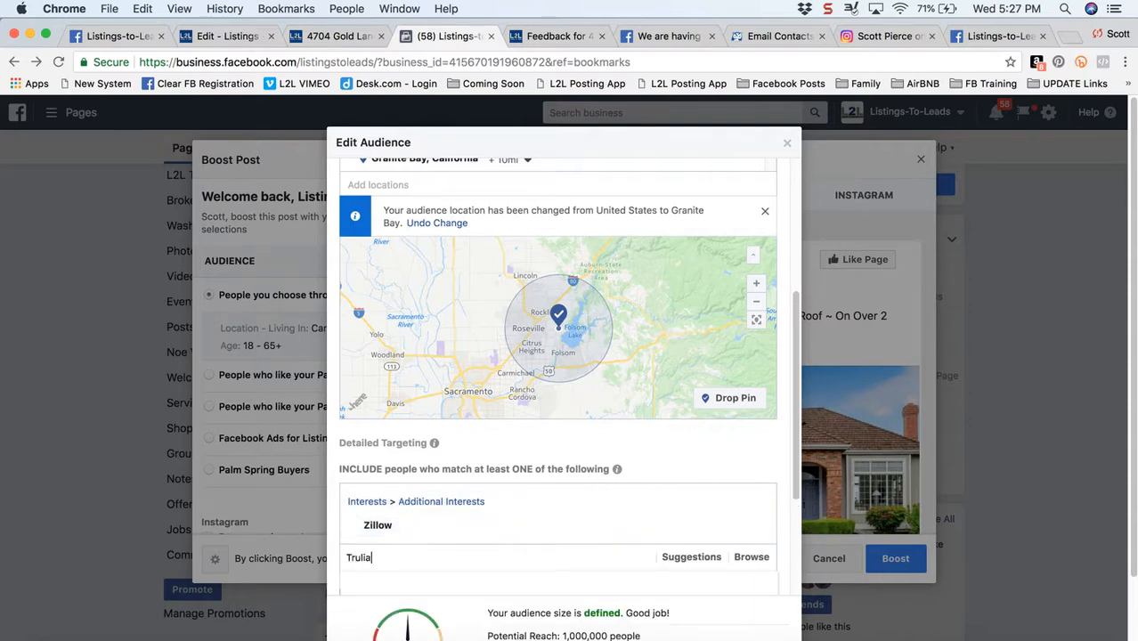
text(lia)
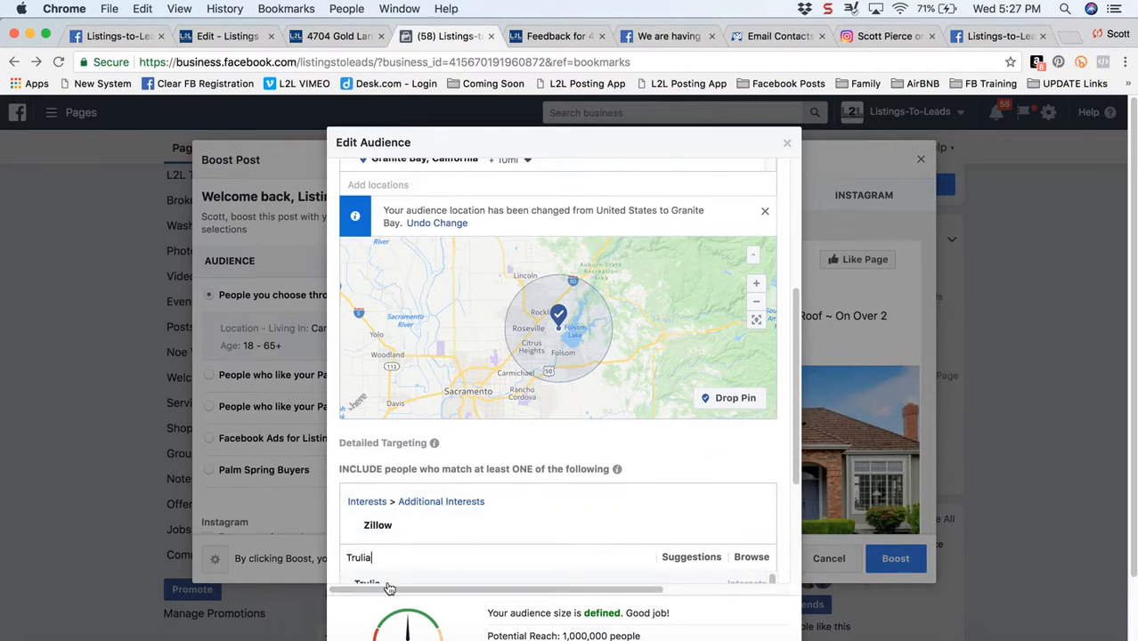
drag(793, 437, 790, 533)
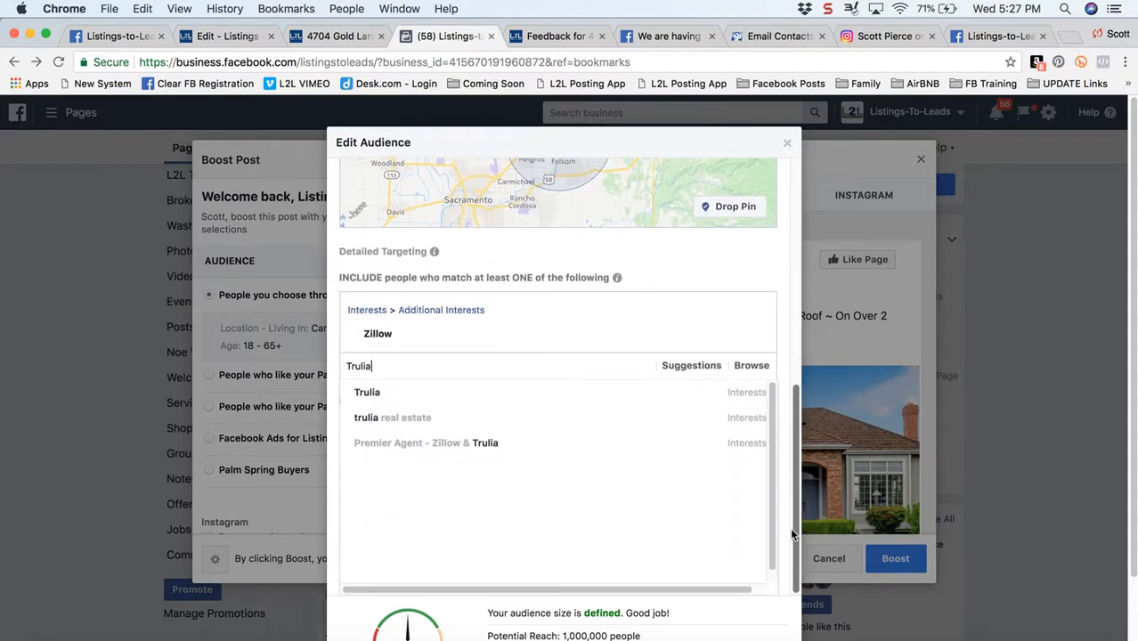
mouse_move(483, 482)
text(Tr)
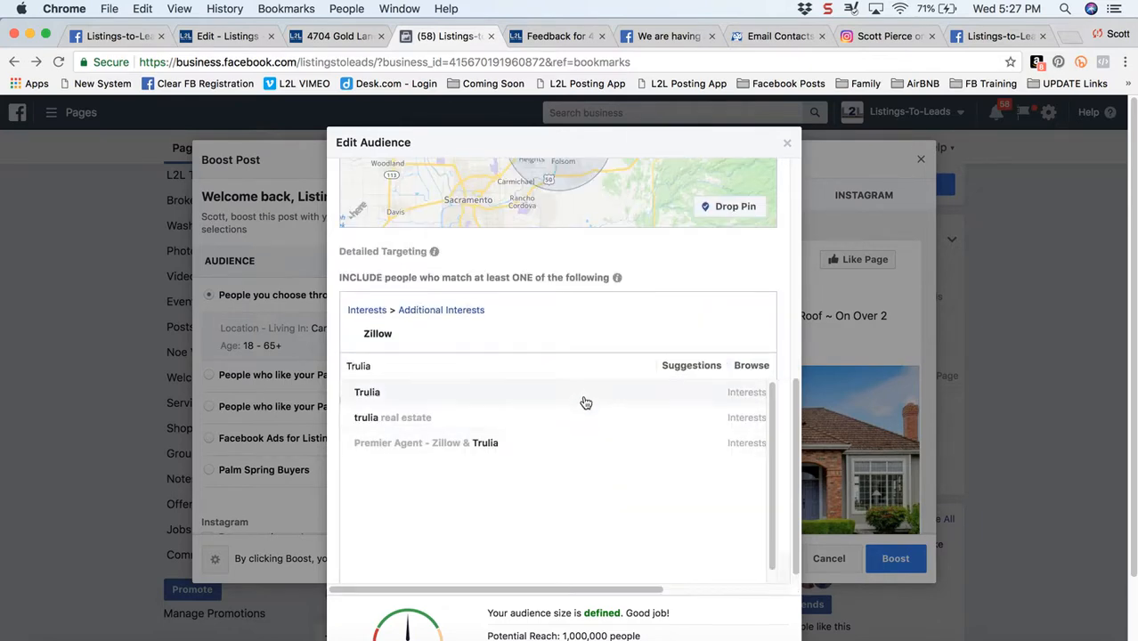
click(546, 393)
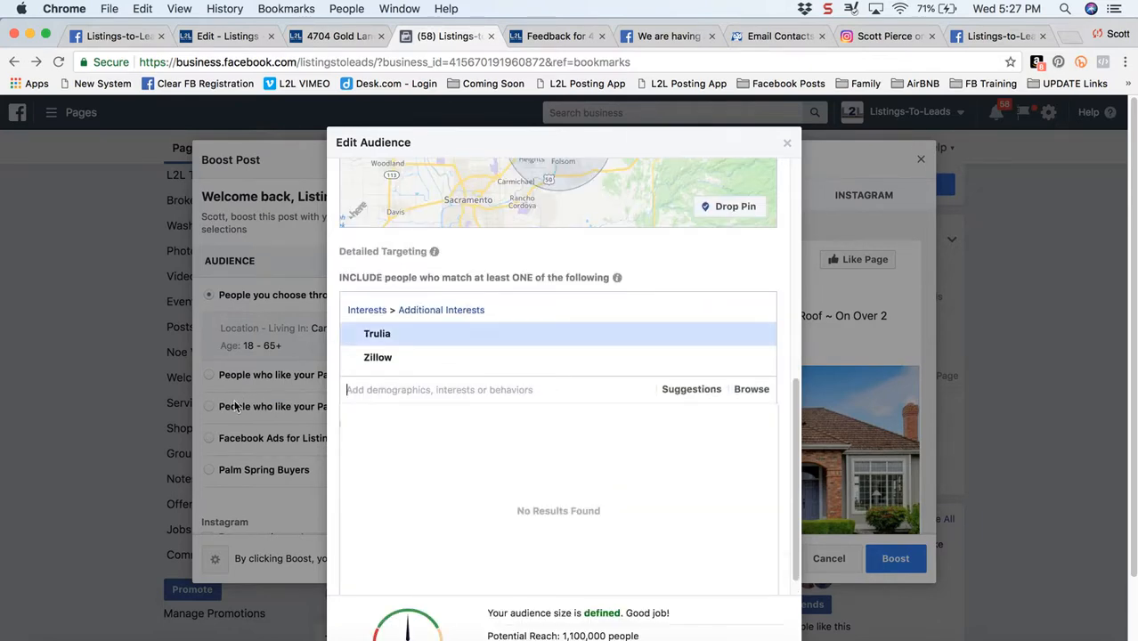
text(Realtor.com)
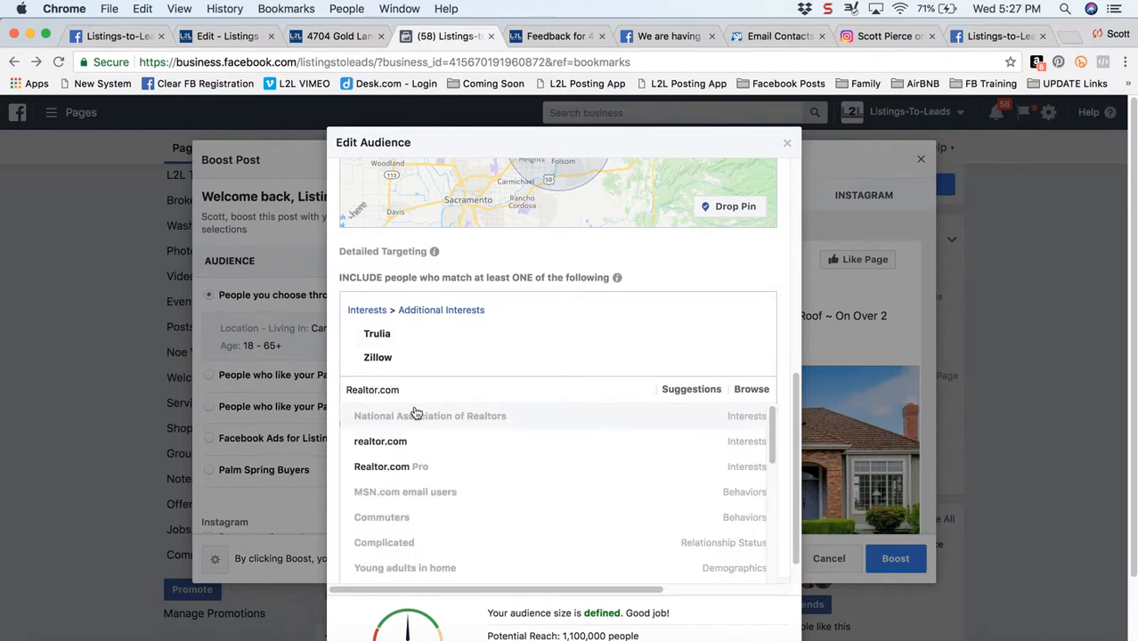
click(627, 446)
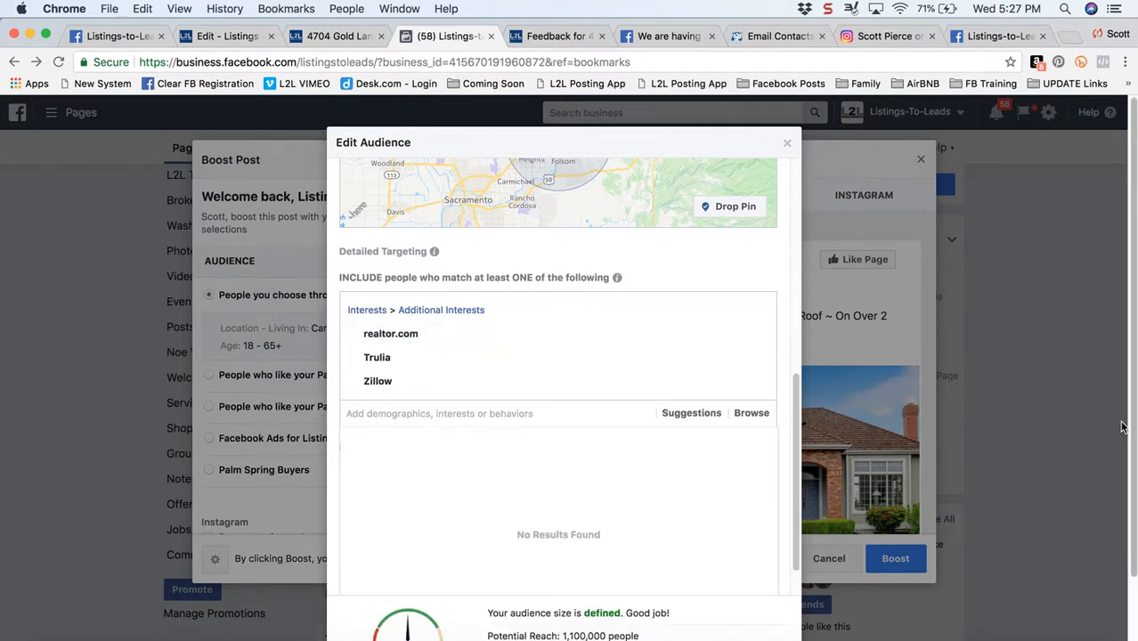
Exclude people who match the Real Estate industry behavior from the audience
drag(797, 444, 797, 560)
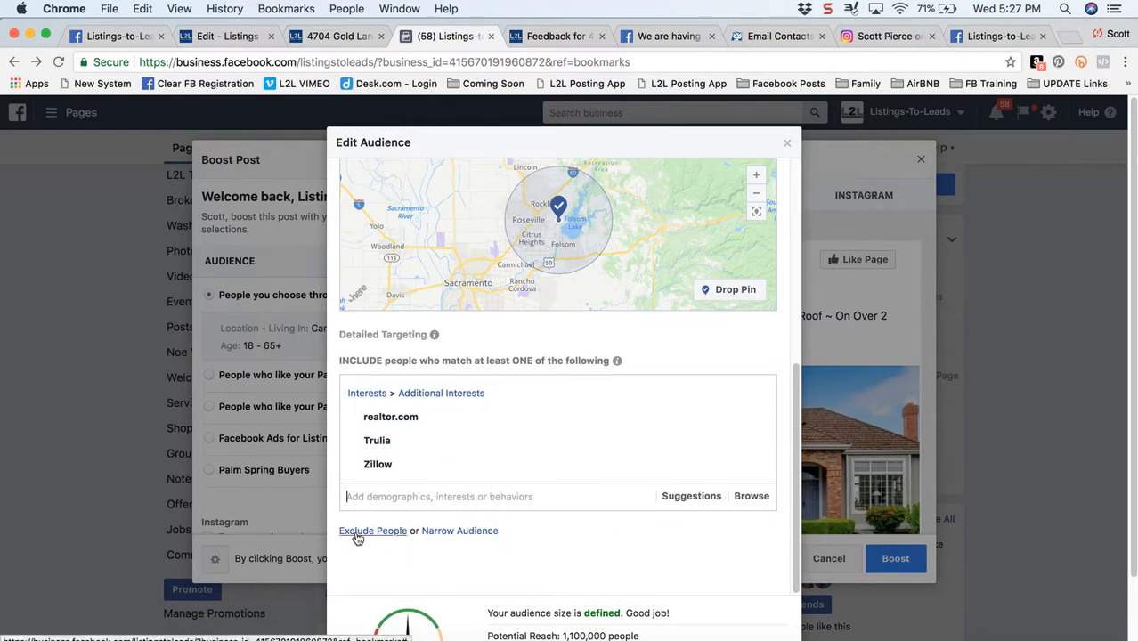
click(356, 535)
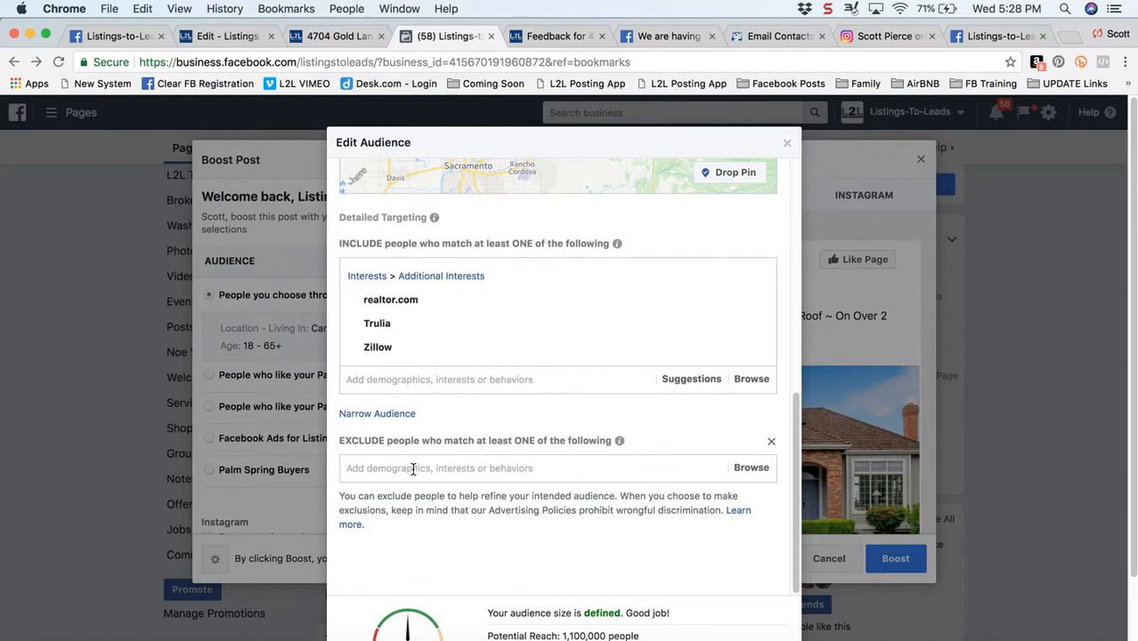
text(Real Estate)
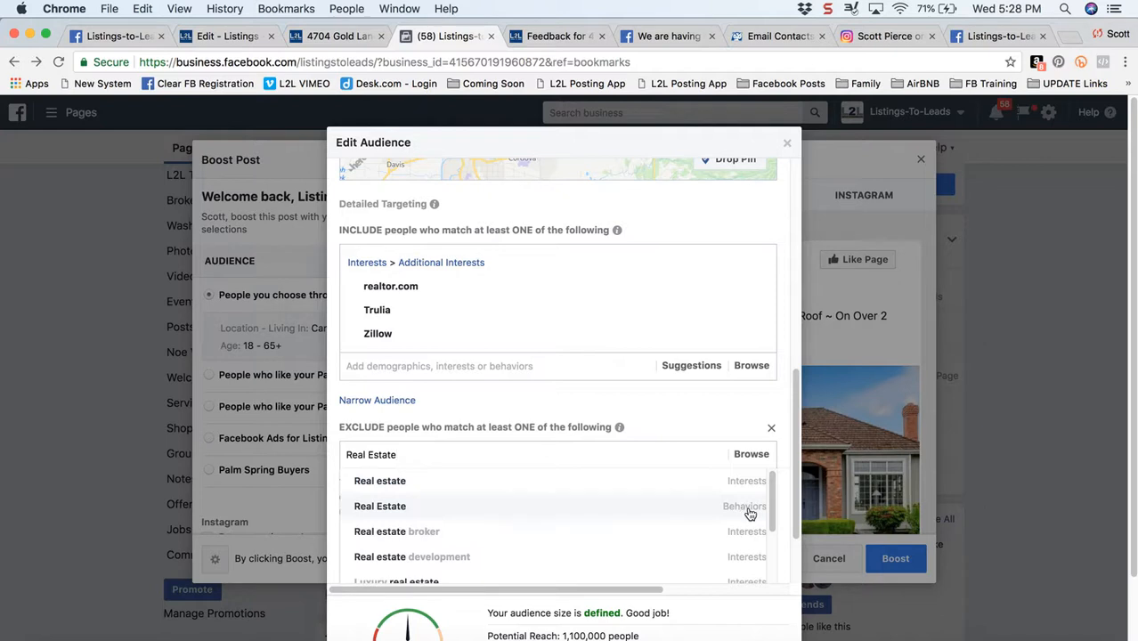
click(690, 507)
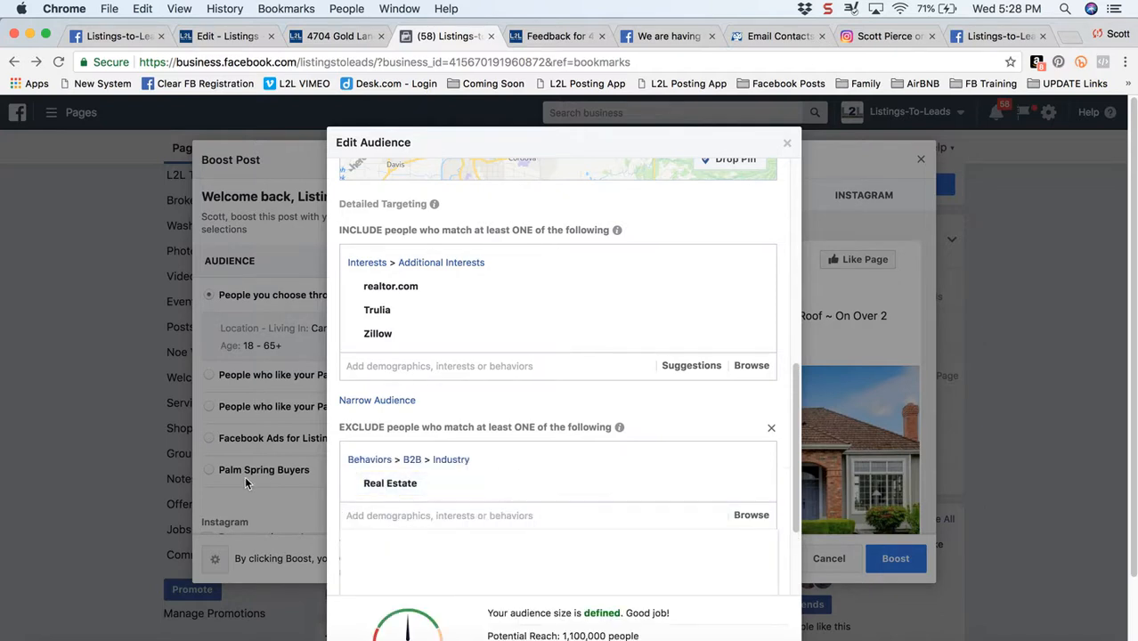
Search the exclusions for Realtor, and for Real Estate, and exclude the Real estate broker job title from the audience
text(Real)
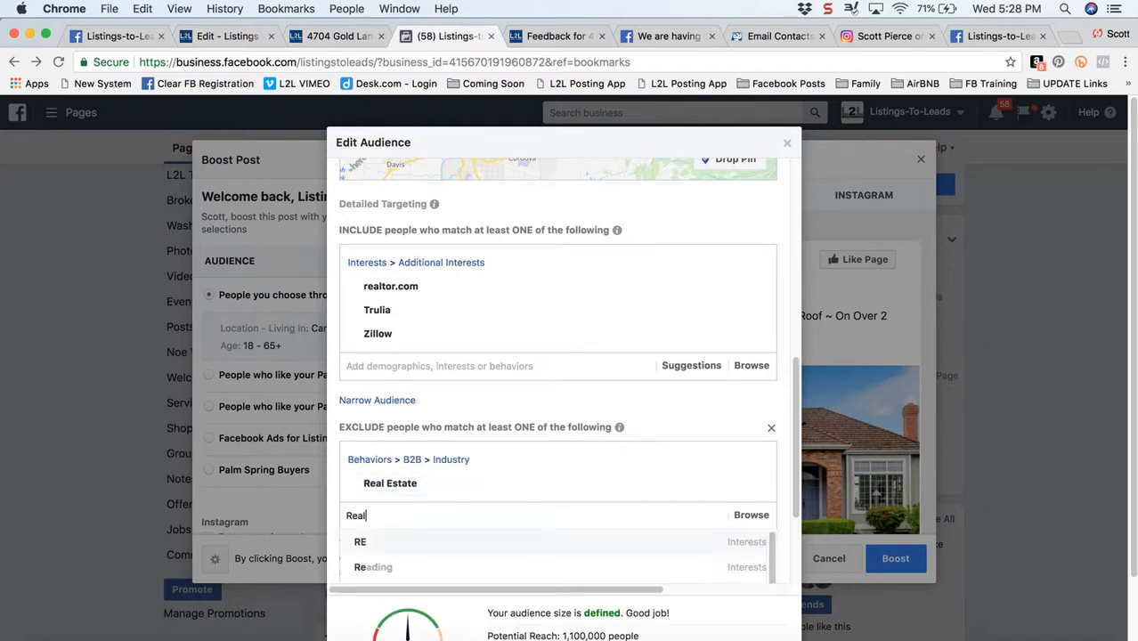
text(tor)
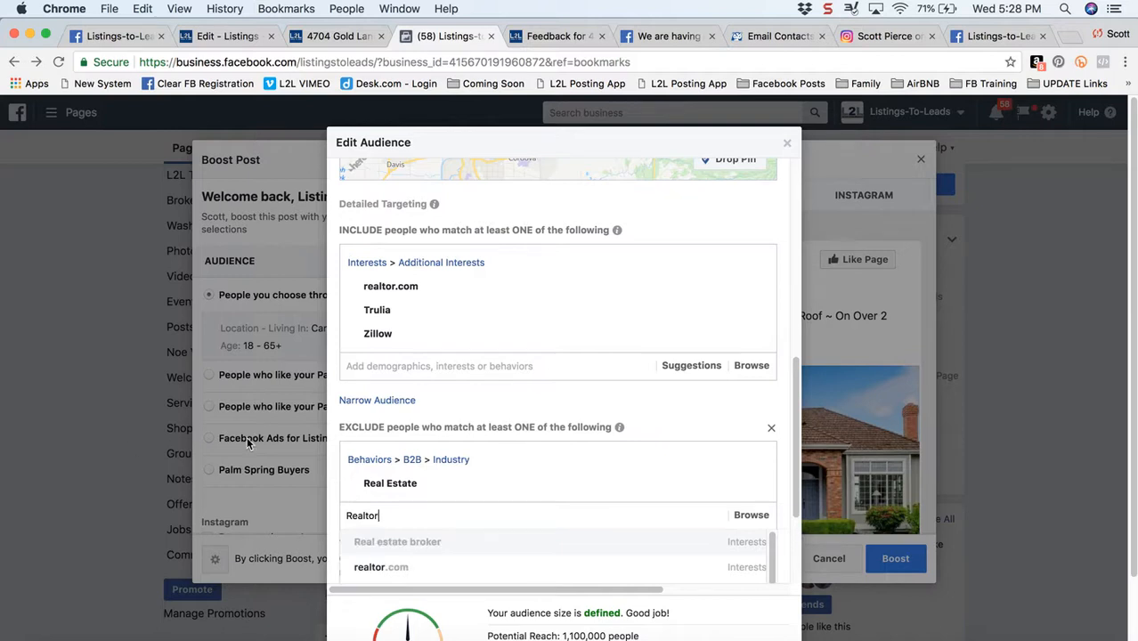
drag(798, 467, 796, 554)
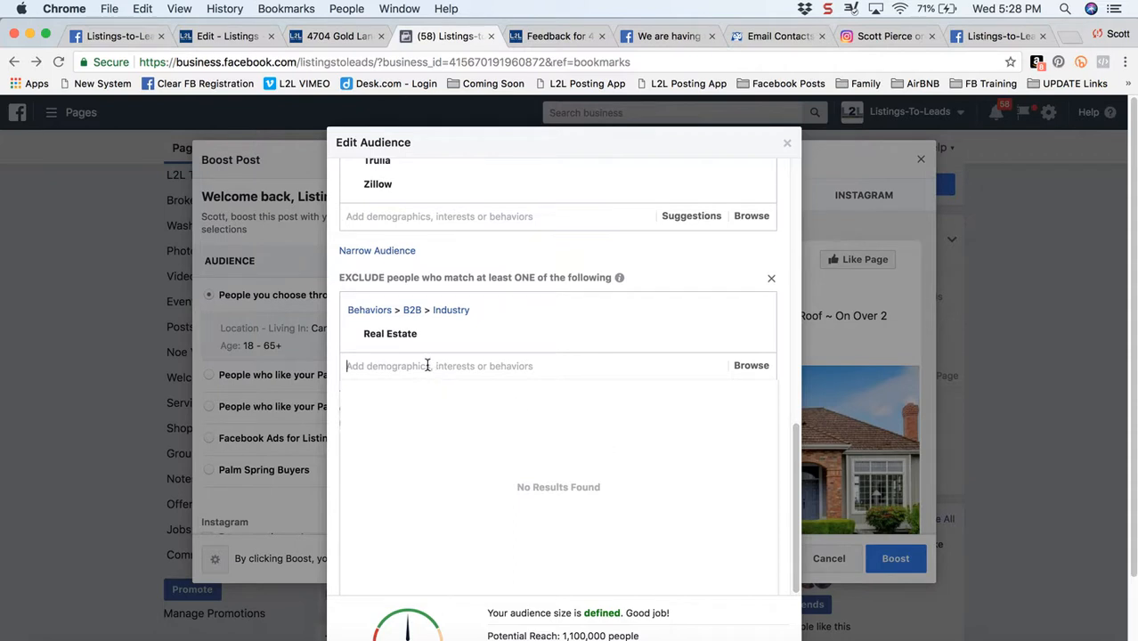
text(Real)
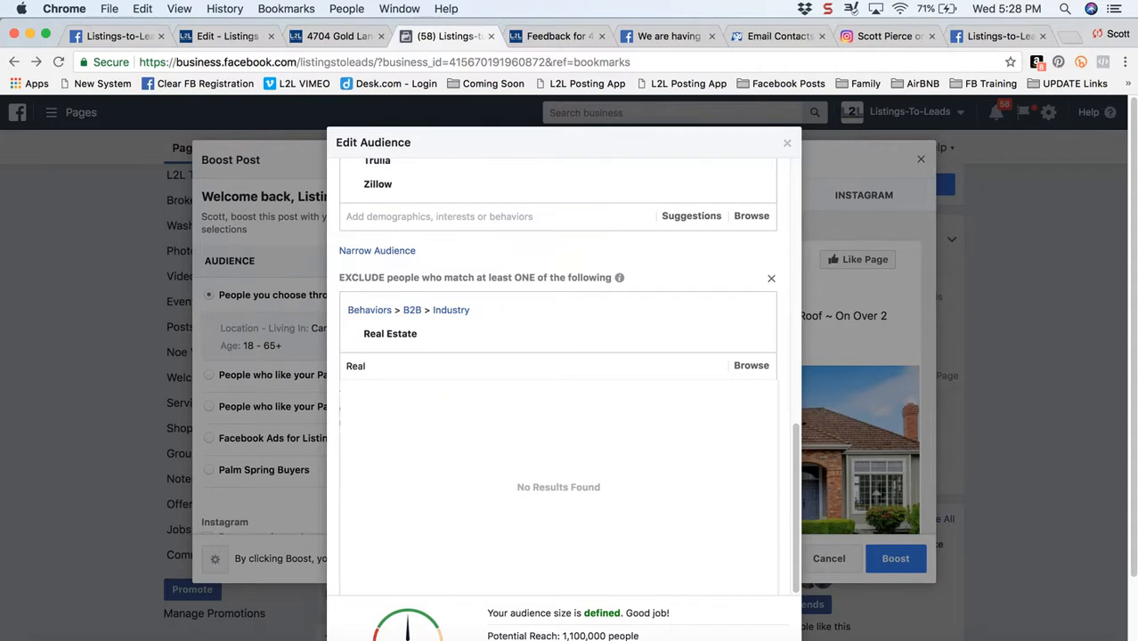
text( Estate)
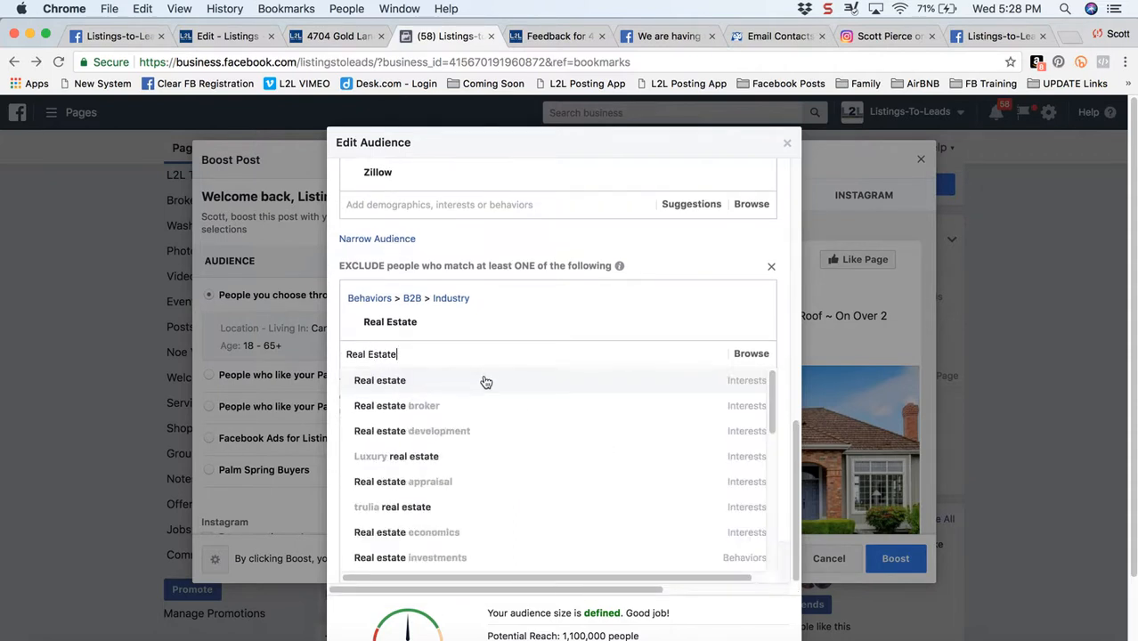
drag(771, 401, 769, 454)
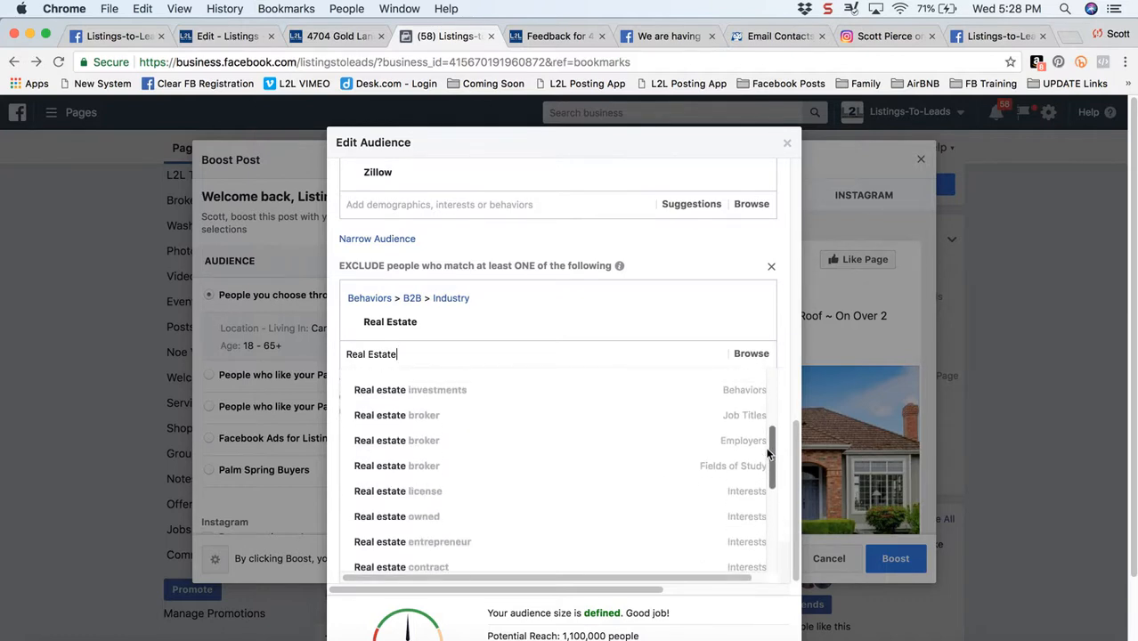
click(717, 415)
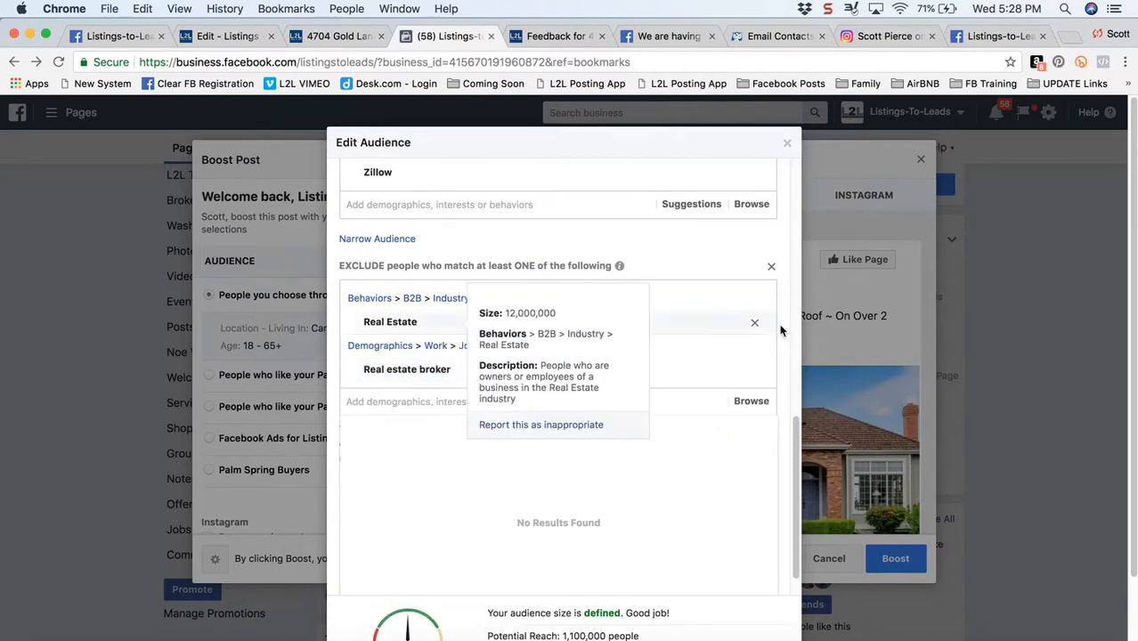
click(675, 236)
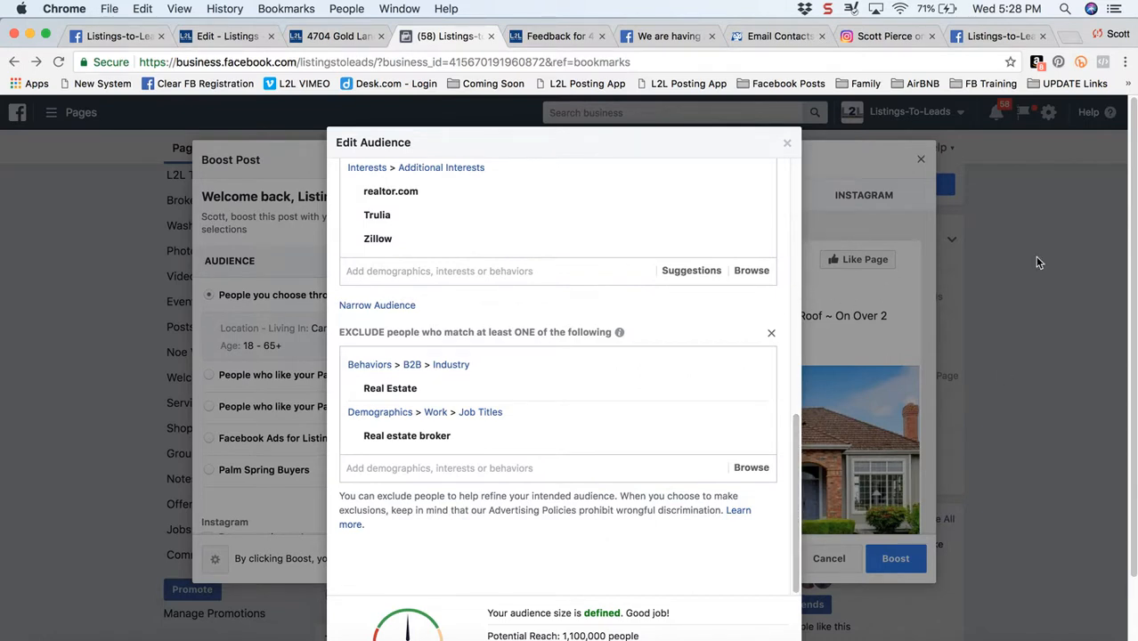
Remove Canada from the audience locations, keeping only Granite Bay, California
scroll(1132, 316, down, 2)
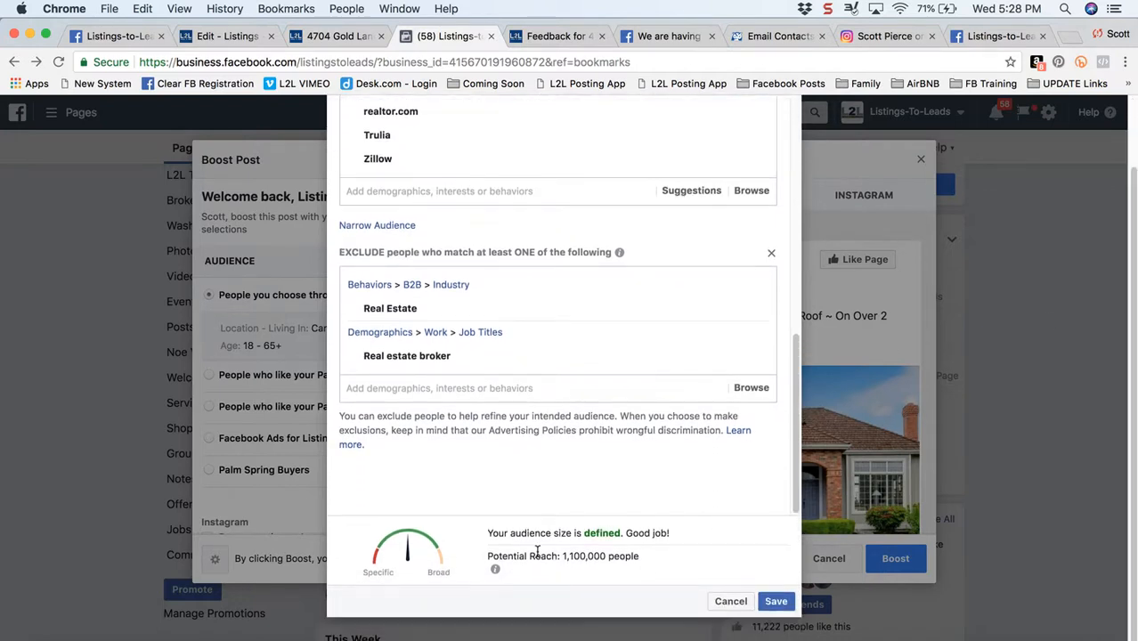
scroll(741, 478, up, 10)
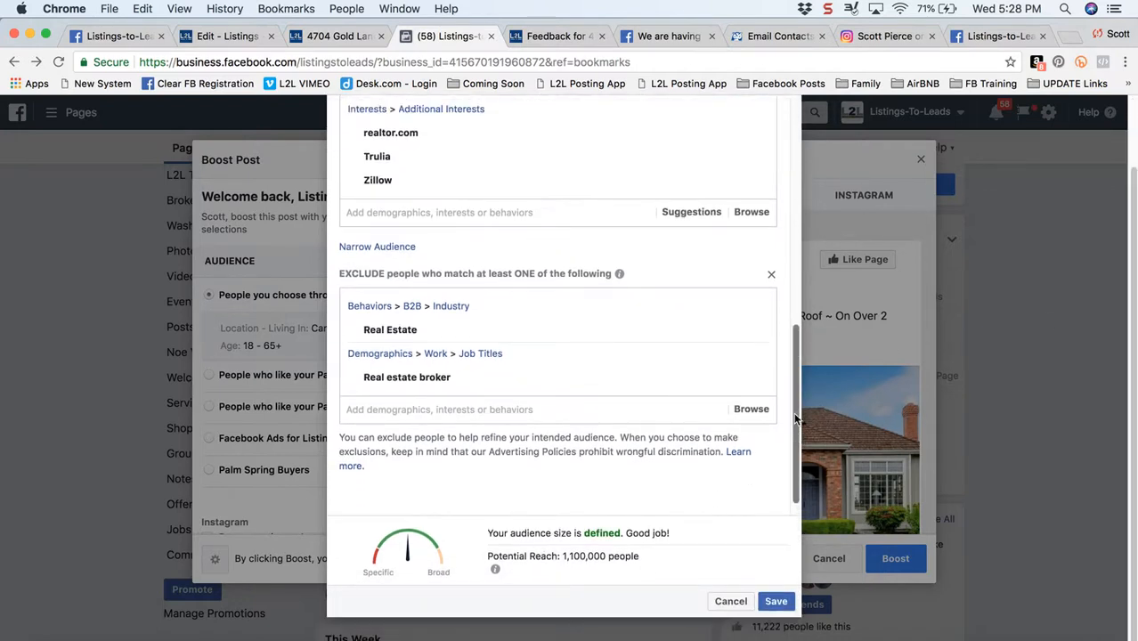
scroll(695, 213, up, 1)
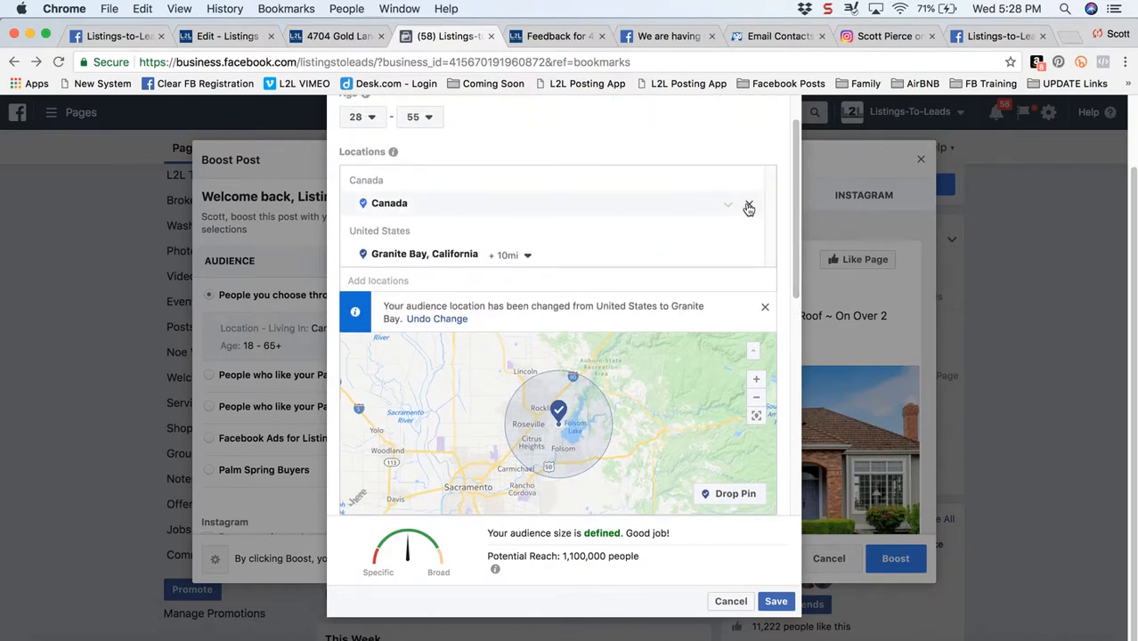
click(748, 207)
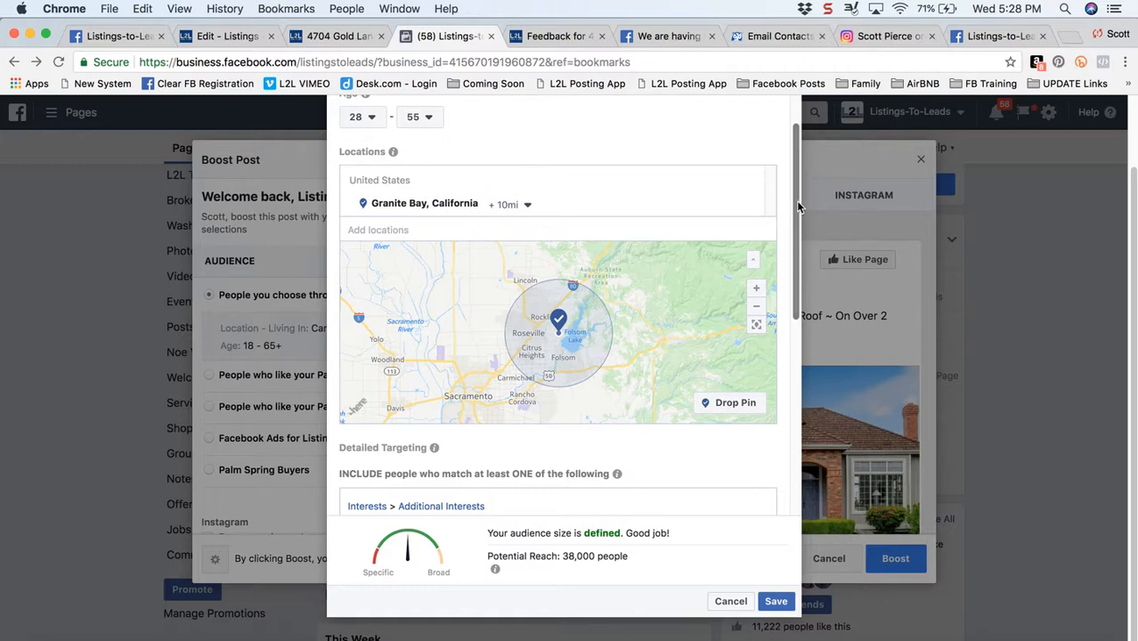
Check the audience's potential reach and save the edited audience
drag(796, 202, 811, 426)
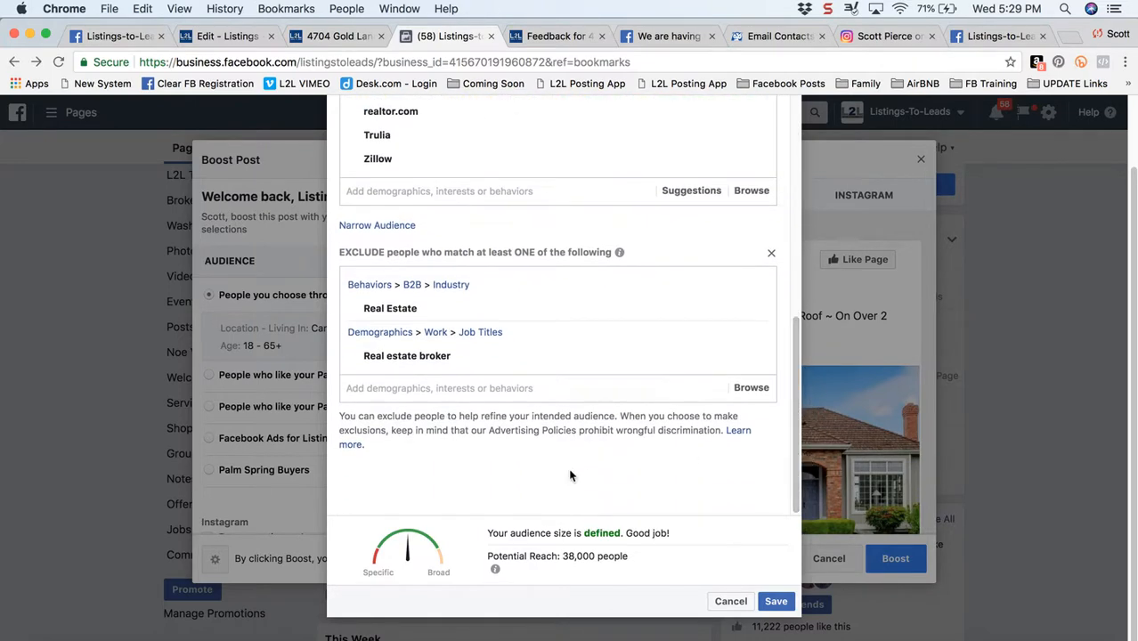
drag(517, 554, 613, 556)
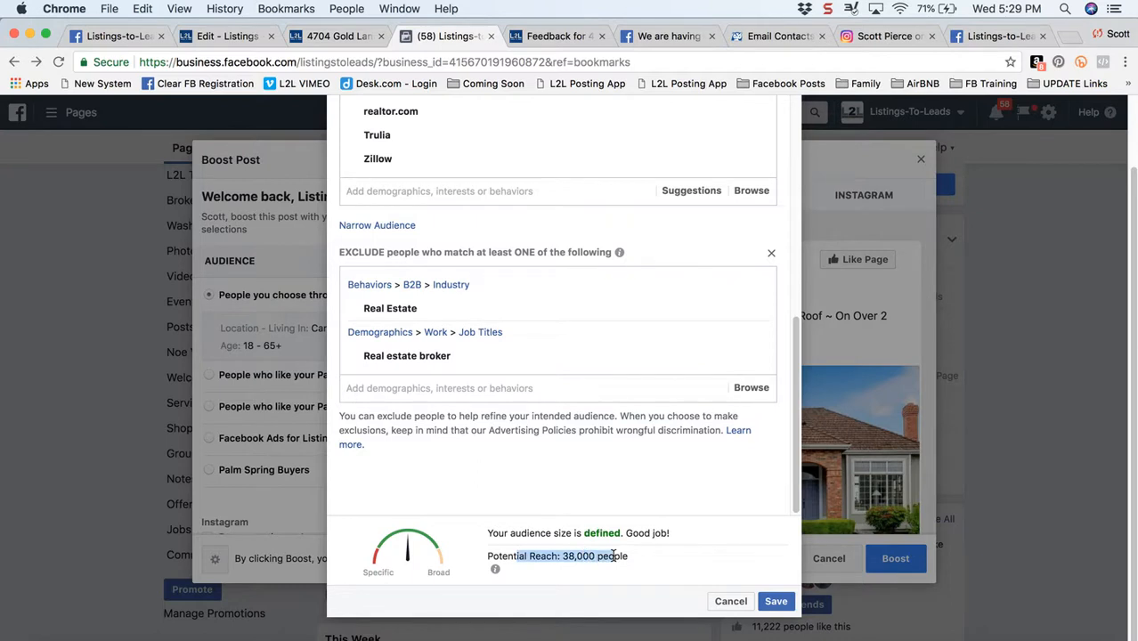
click(776, 603)
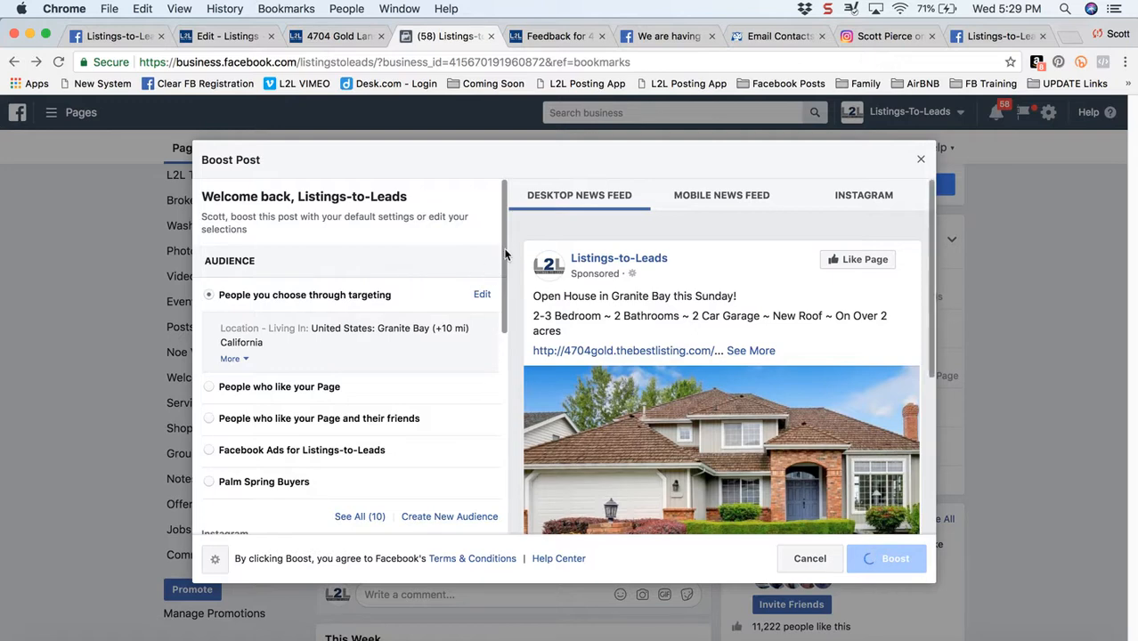
Set the promotion to run on Instagram and choose a total budget of $50.00 USD
drag(503, 256, 503, 367)
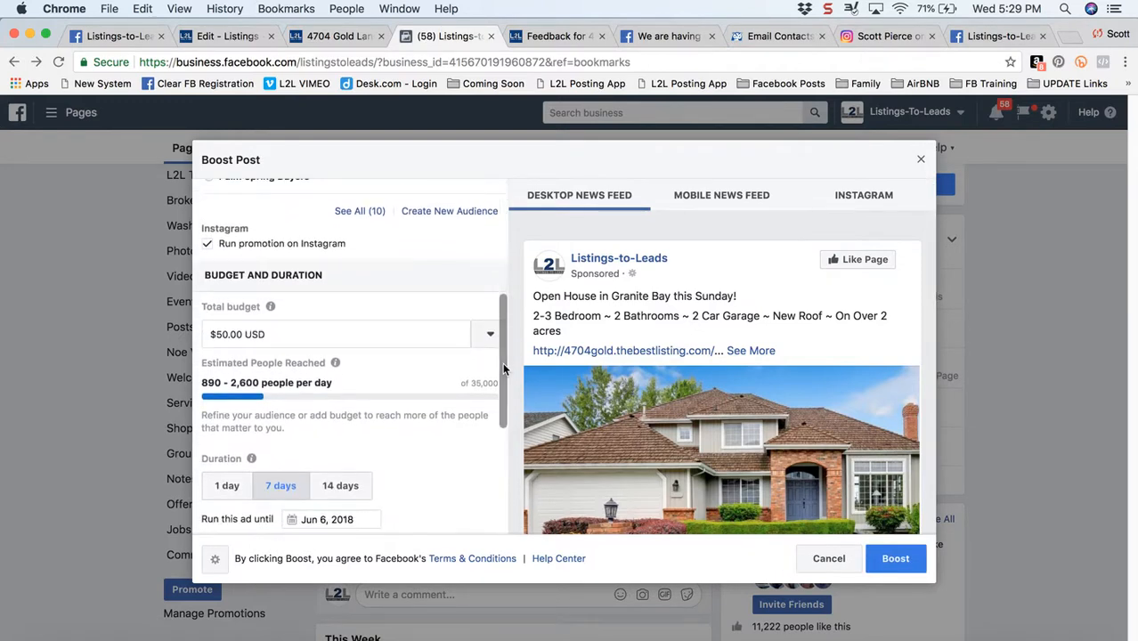
click(207, 247)
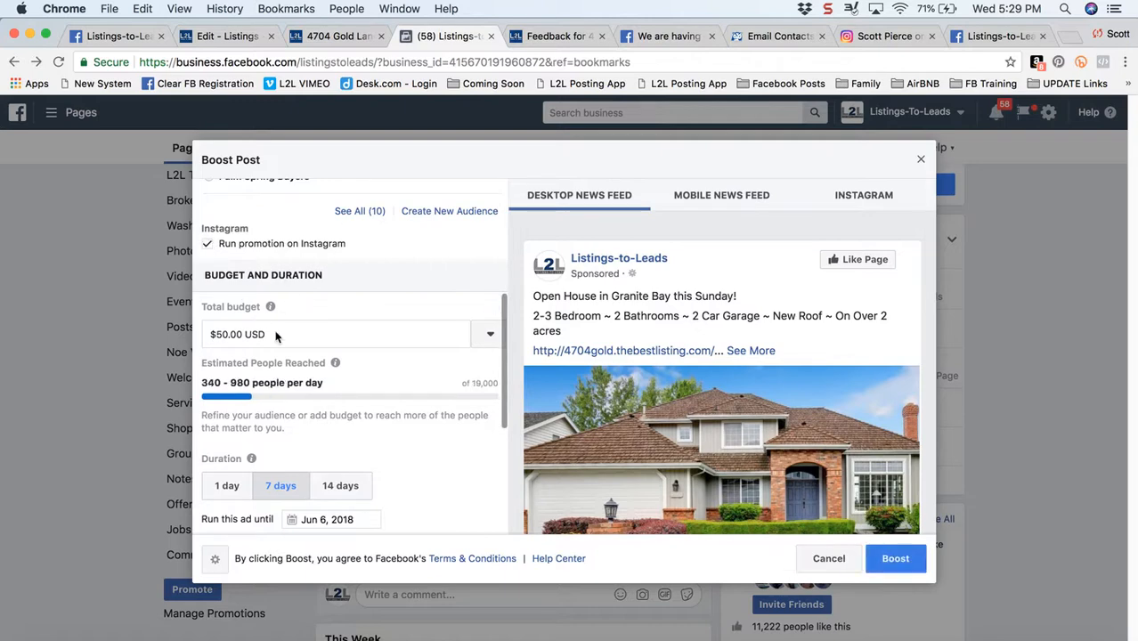
click(484, 337)
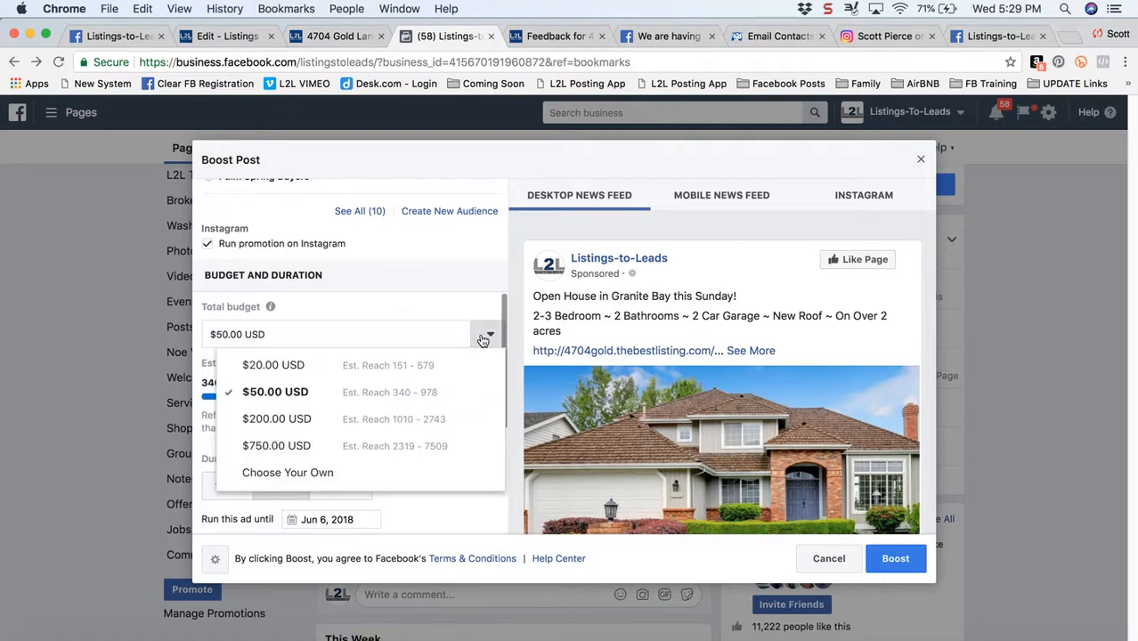
click(275, 394)
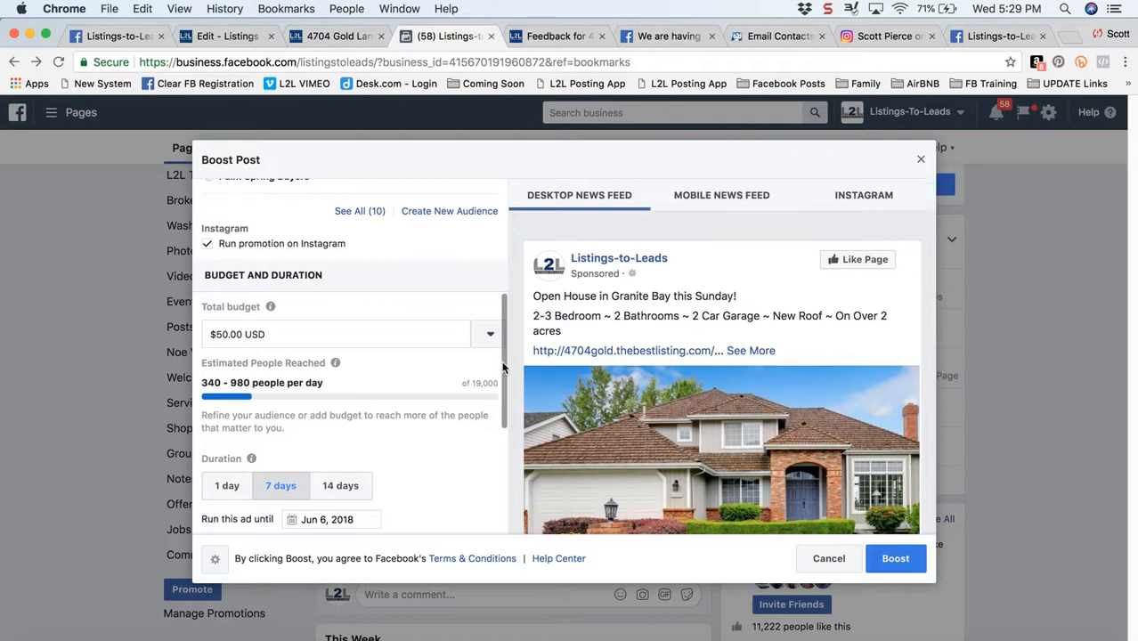
Set the ad to run until June 3, 2018
drag(501, 369, 505, 439)
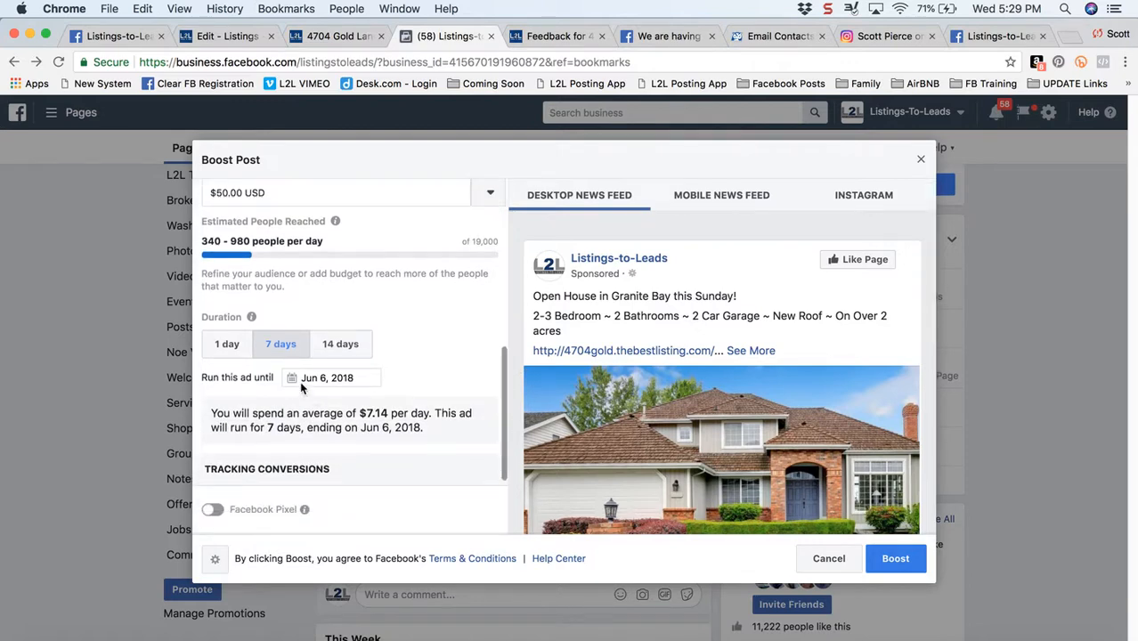
click(291, 376)
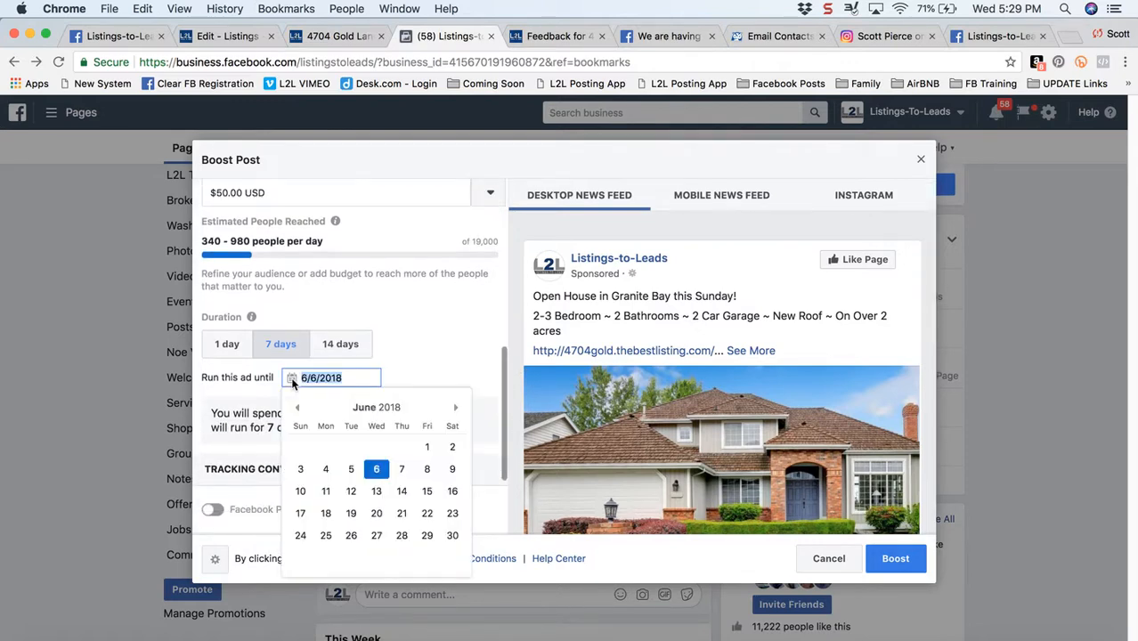
click(298, 408)
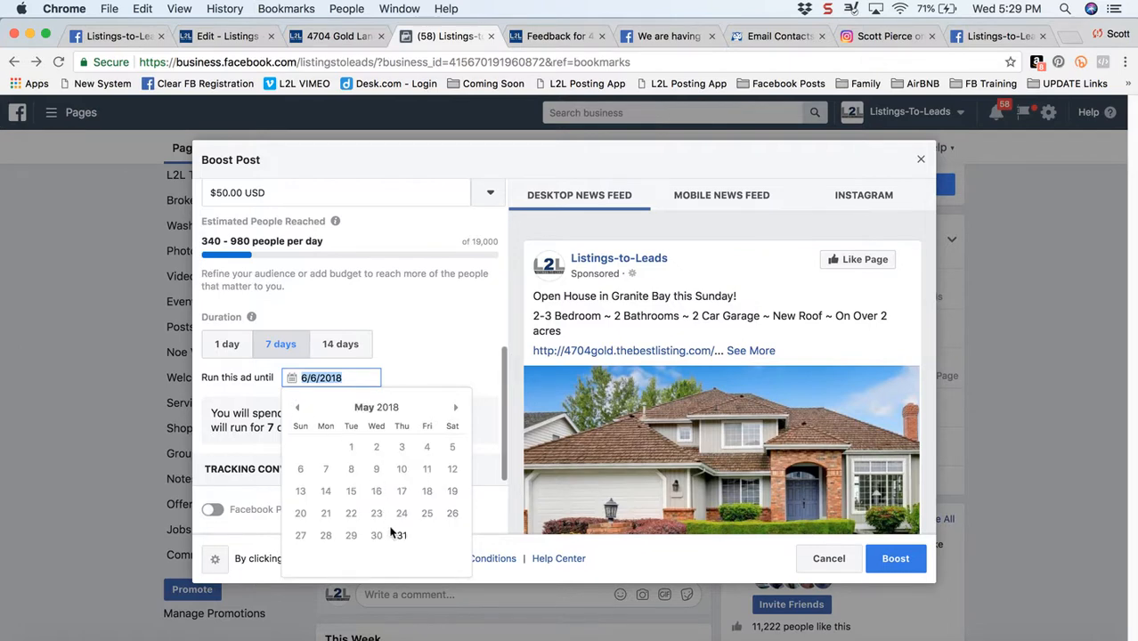
click(455, 408)
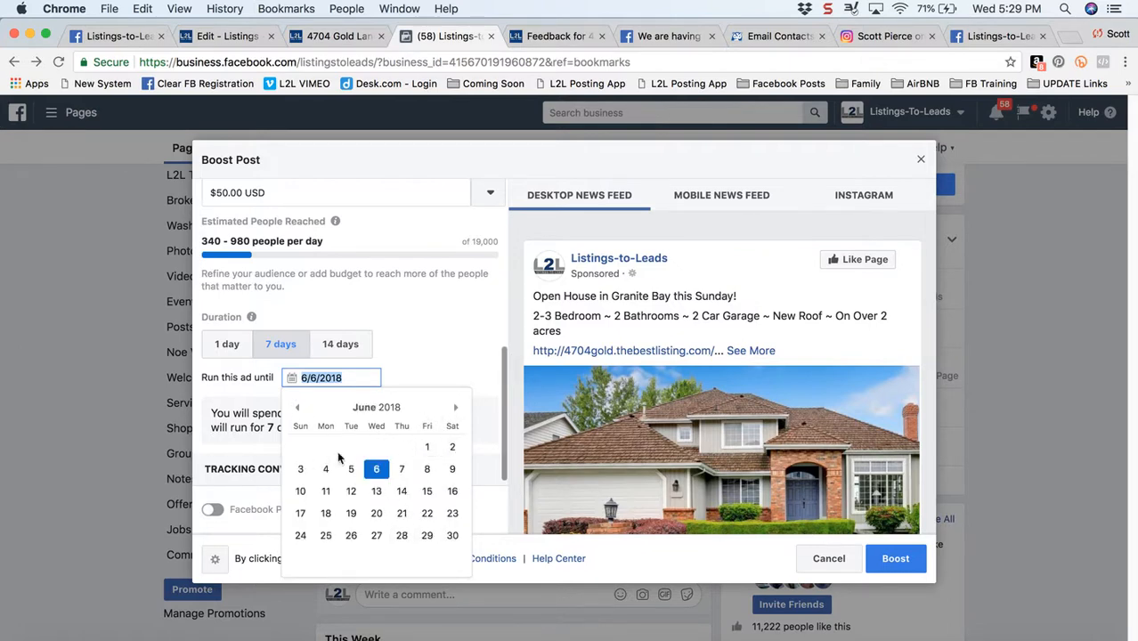
click(300, 471)
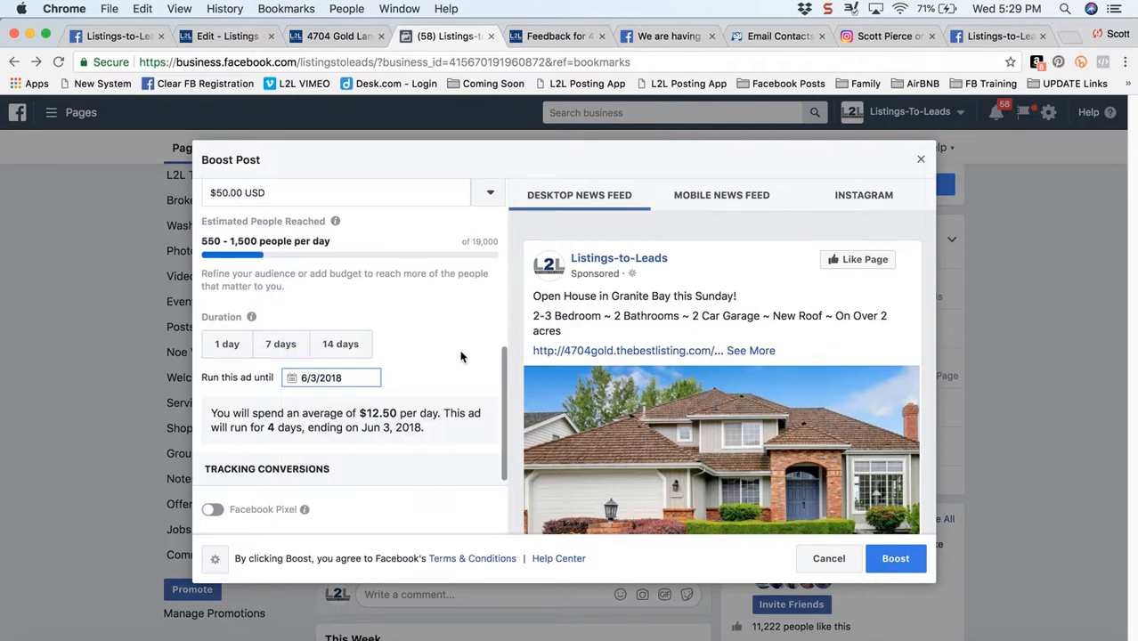
Turn on Facebook Pixel conversion tracking for the boost
drag(503, 381, 505, 432)
click(210, 368)
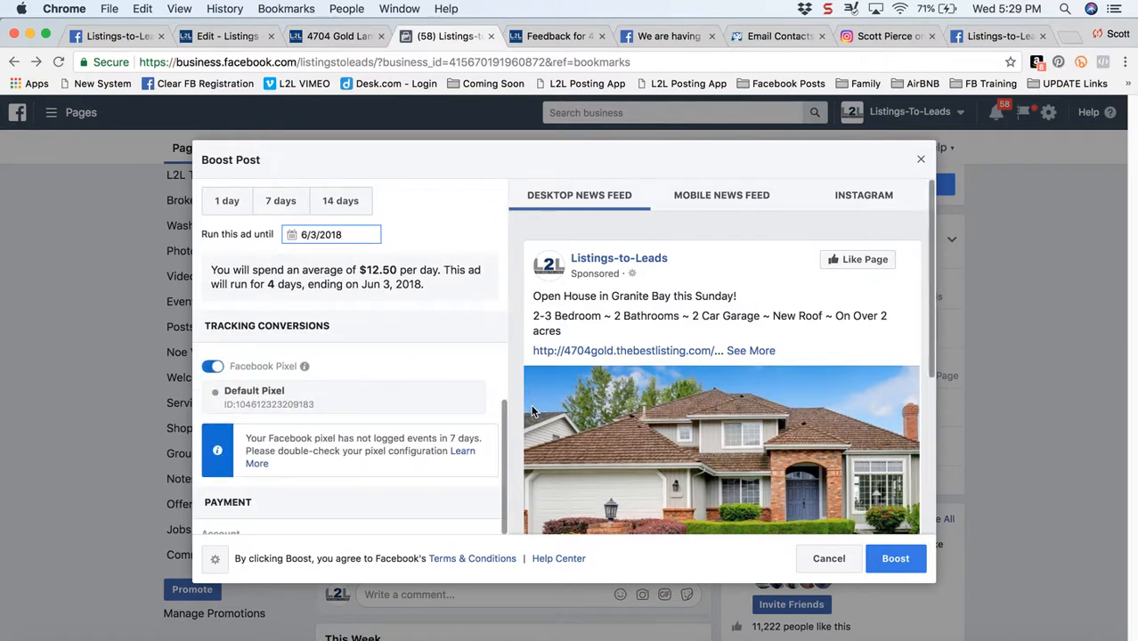
click(513, 424)
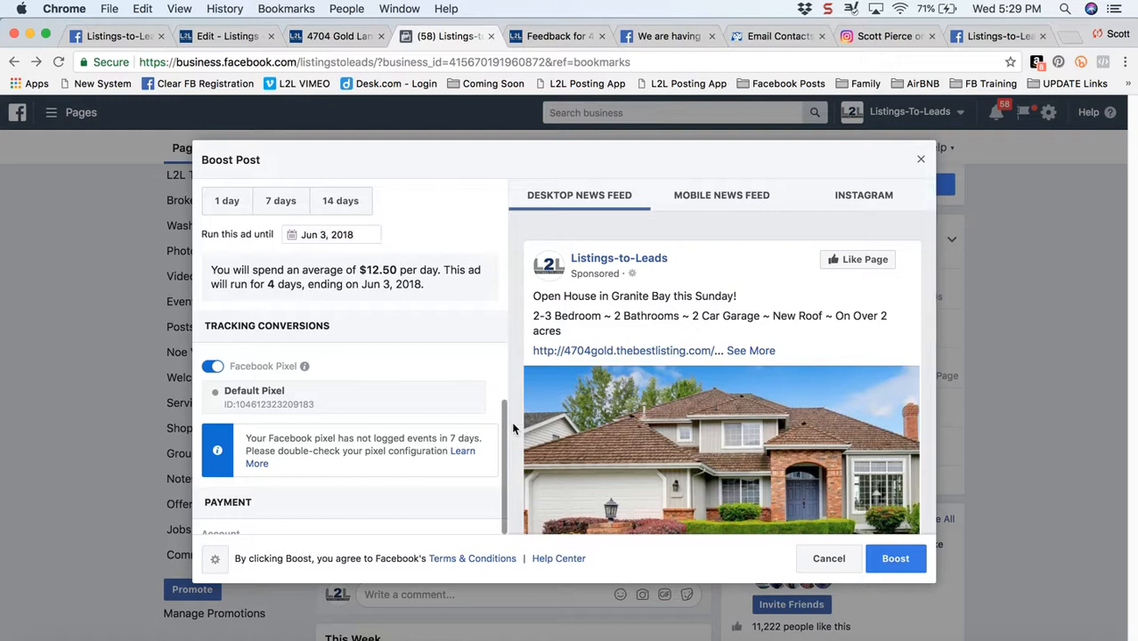
Review the boost's payment account and method, and try to boost the post
drag(504, 429, 504, 465)
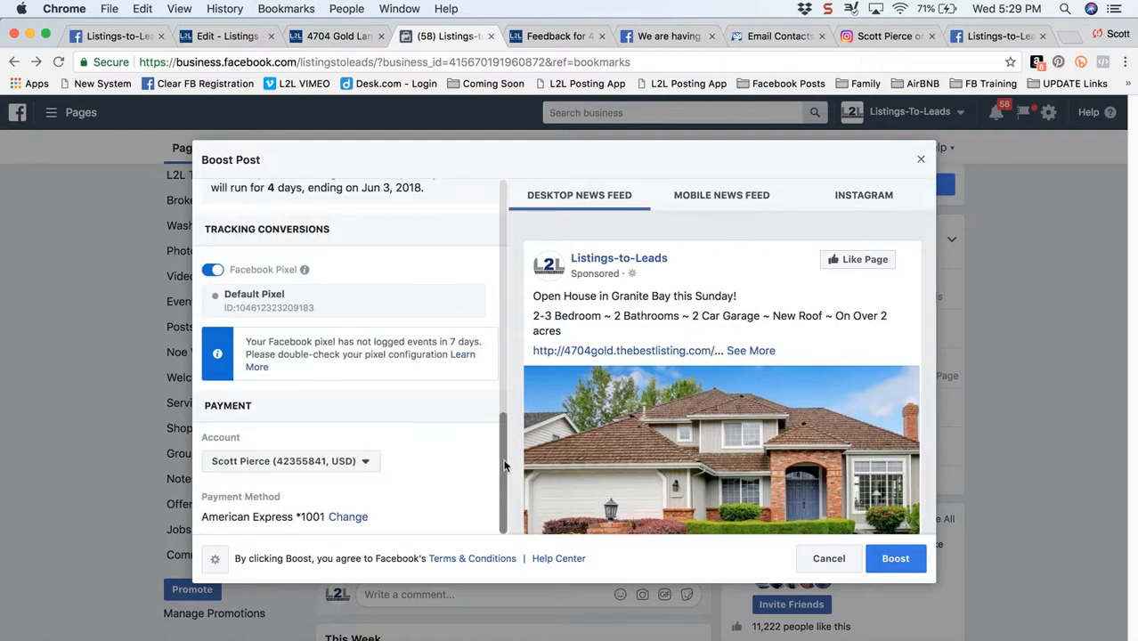
scroll(507, 386, up, 5)
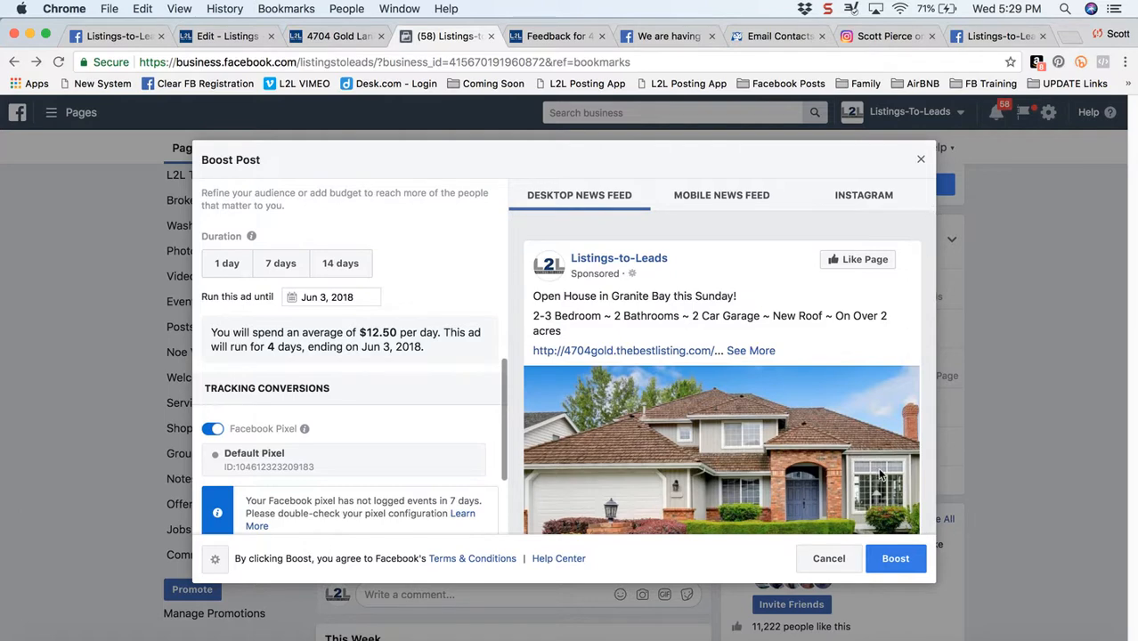
click(899, 567)
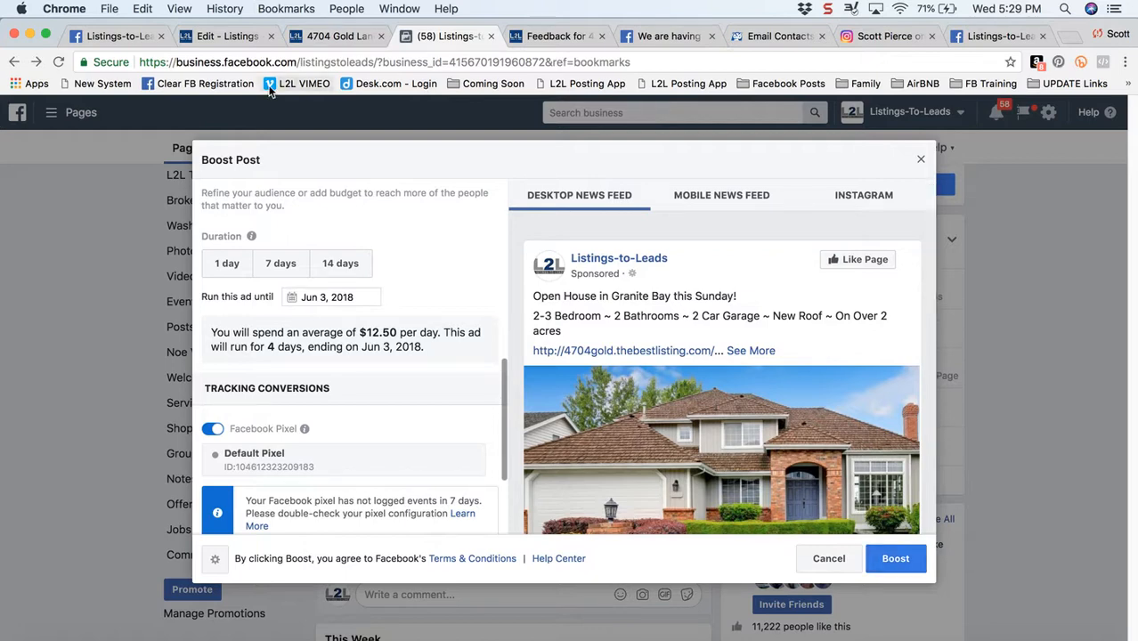
View the coming-soon ad image in the Listings-to-Leads Mastermind Group post, and the Granite Bay listing's open house feedback form
click(112, 35)
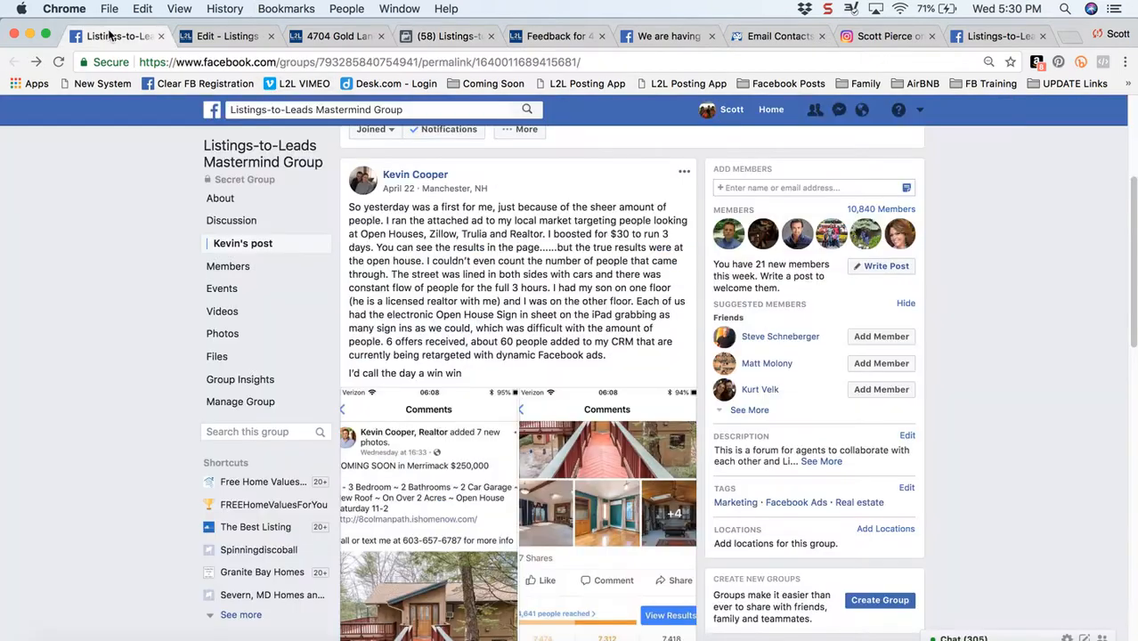
click(427, 488)
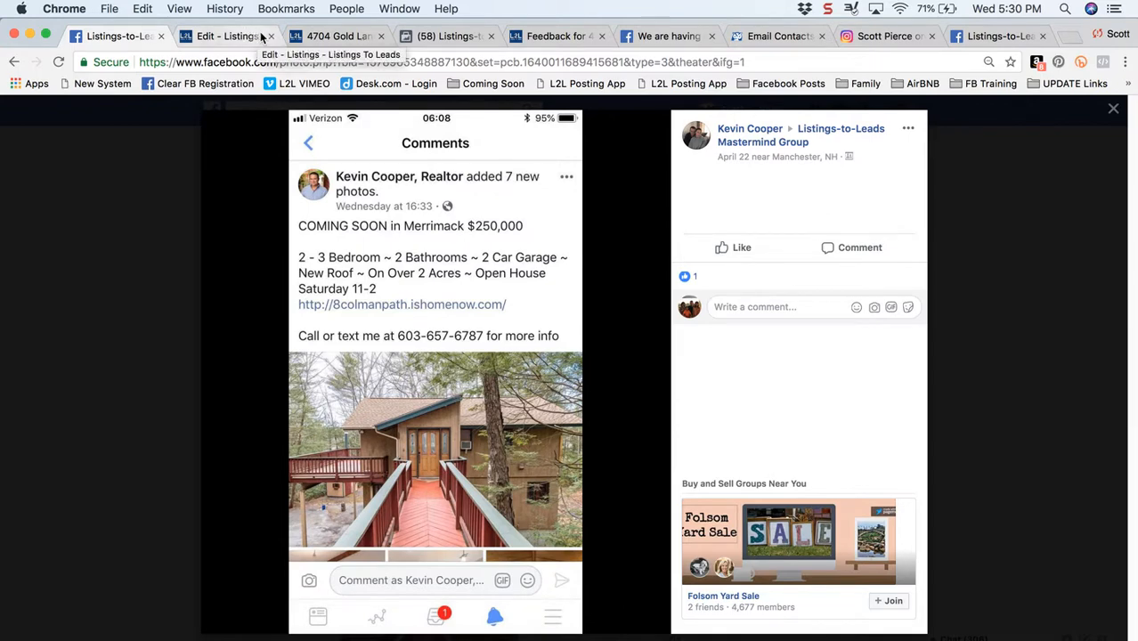
click(548, 37)
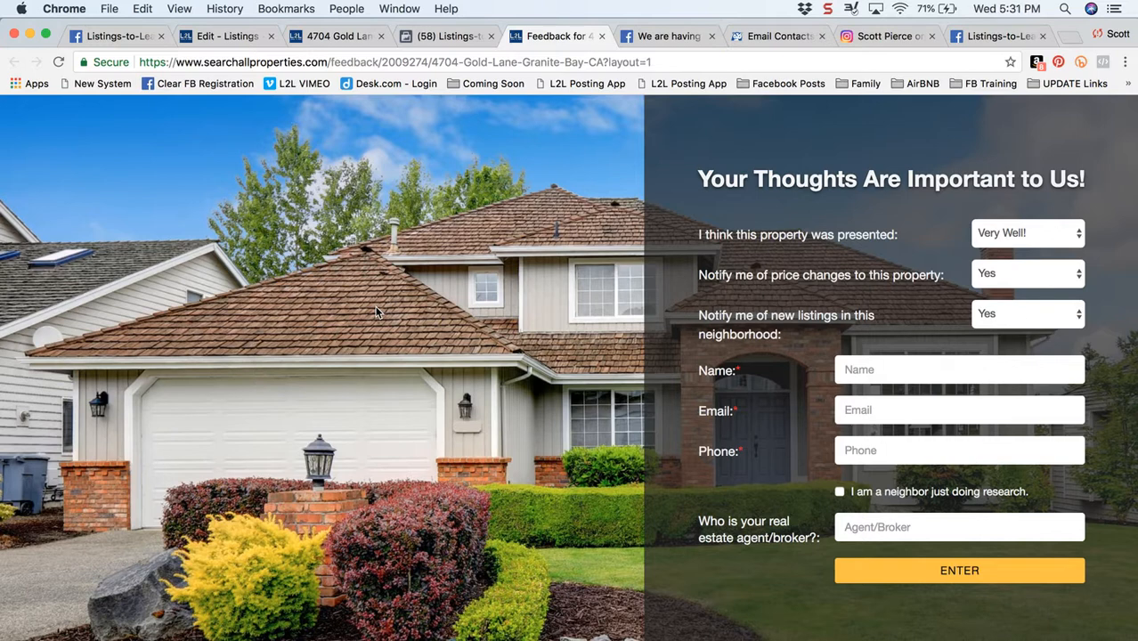
Return to the listing's Open House Marketing checklist and collapse the Social Media Posts & Ads - Your Social Media task
click(223, 35)
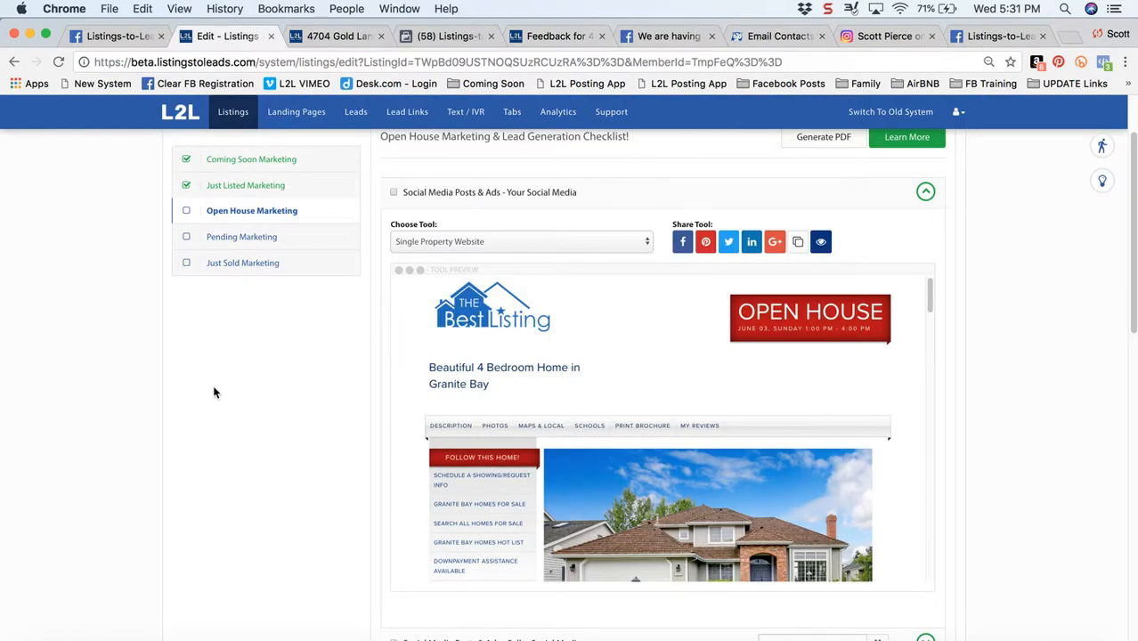
scroll(212, 390, up, 2)
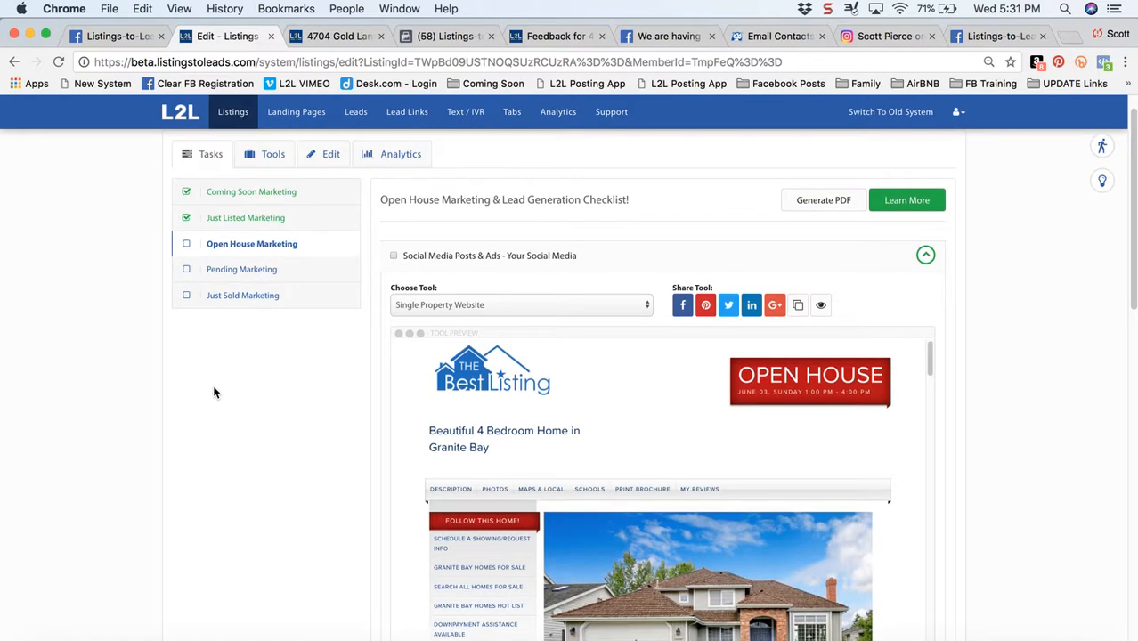
click(925, 254)
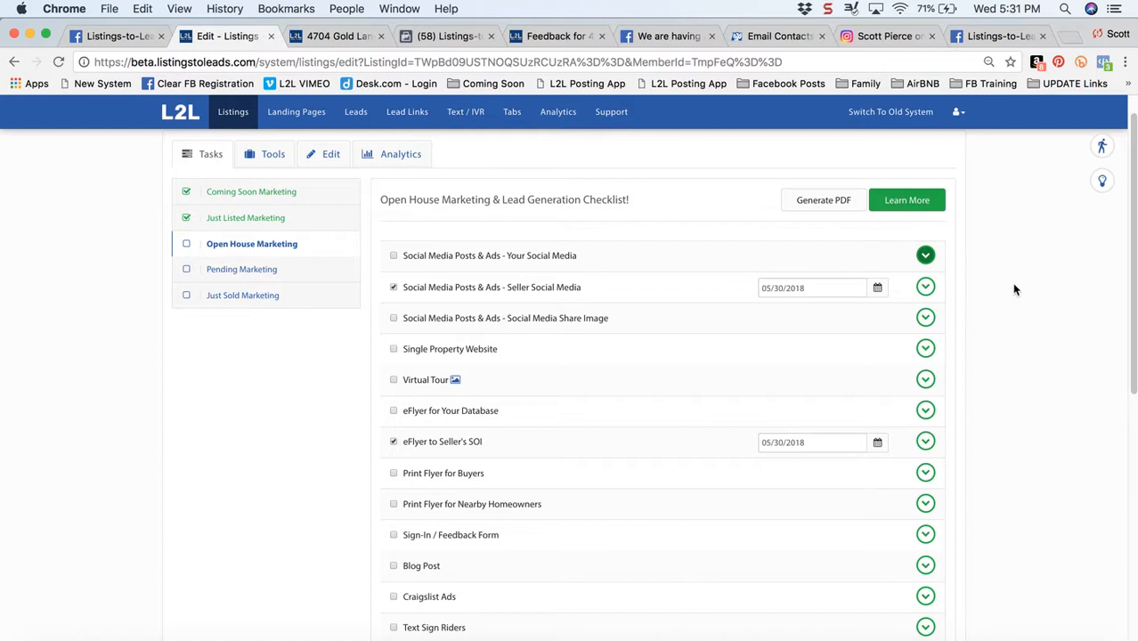
Expand the Social Media Posts & Ads - Seller Social Media task, review its seller email, and view the Granite Bay Homes open house post on Facebook
click(926, 288)
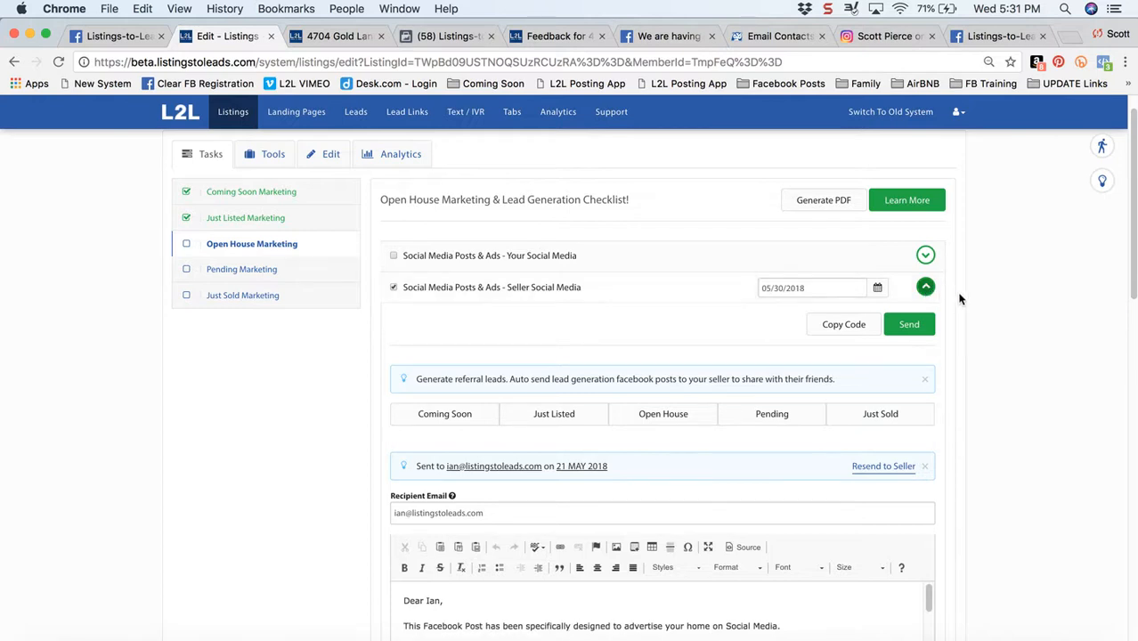
scroll(975, 310, down, 4)
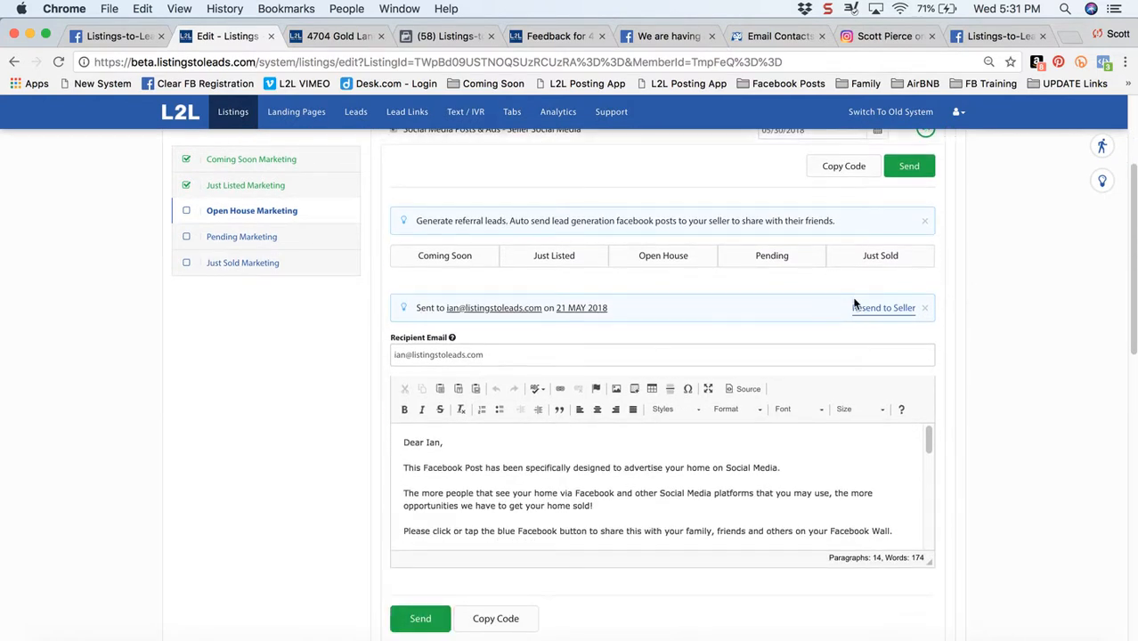
click(659, 36)
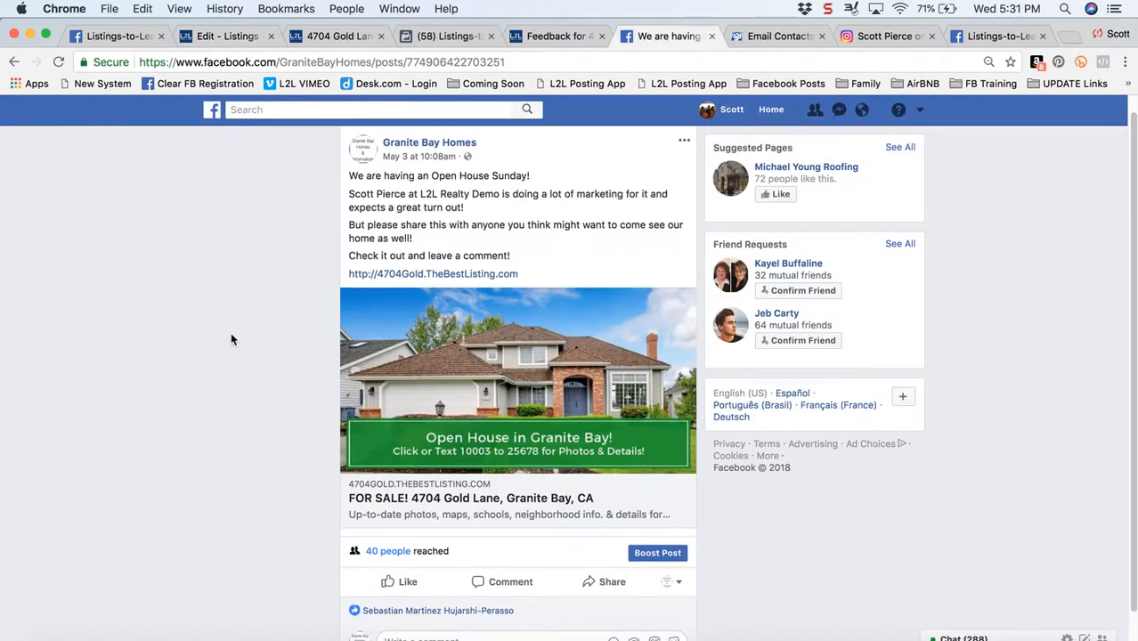
scroll(231, 335, up, 1)
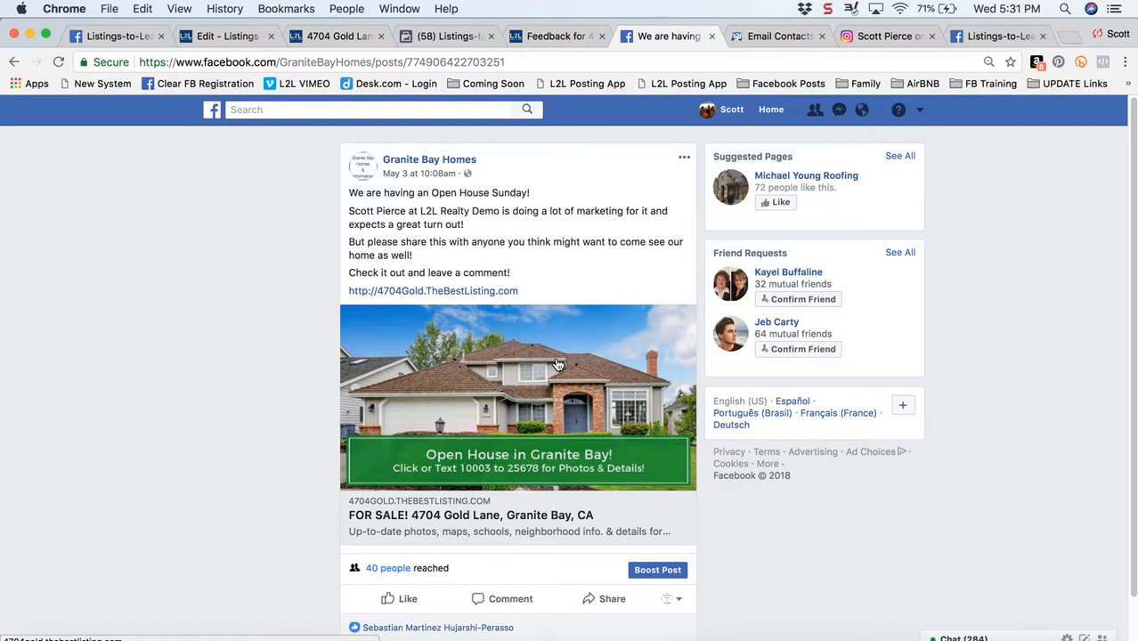
Open the property website linked from the open house post's image, view its open house countdown page, and close it
click(524, 369)
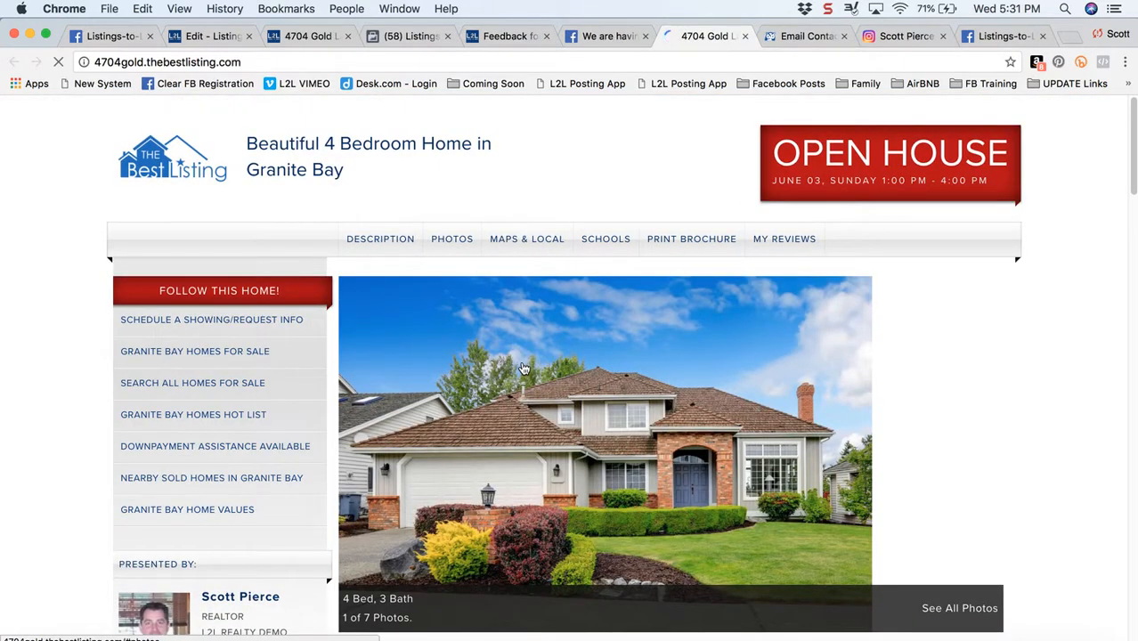
click(221, 303)
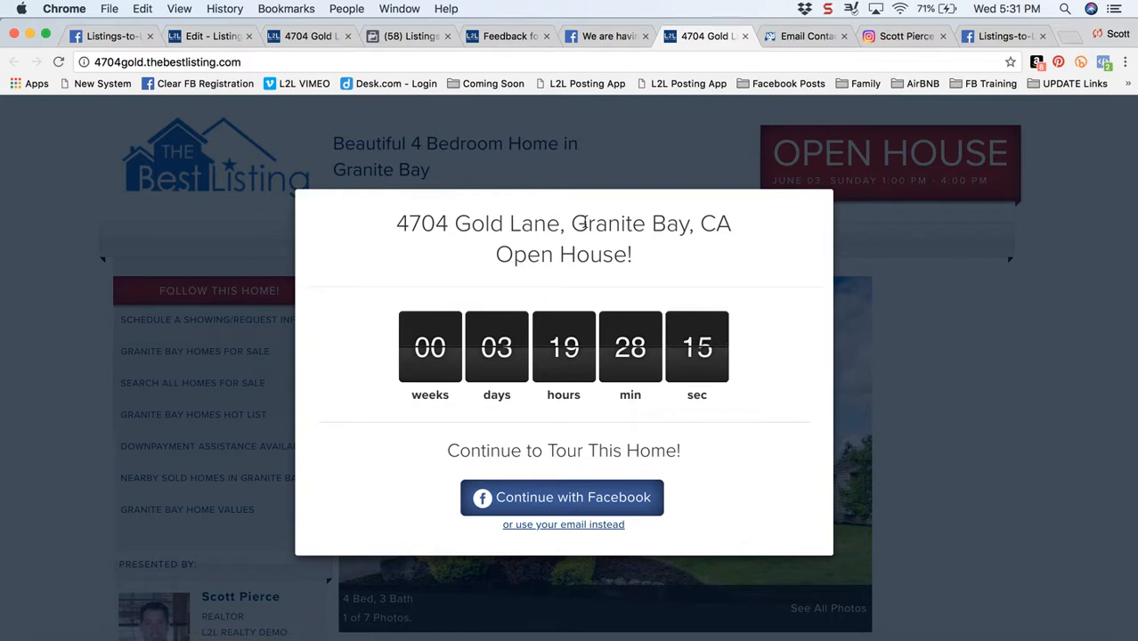
click(745, 36)
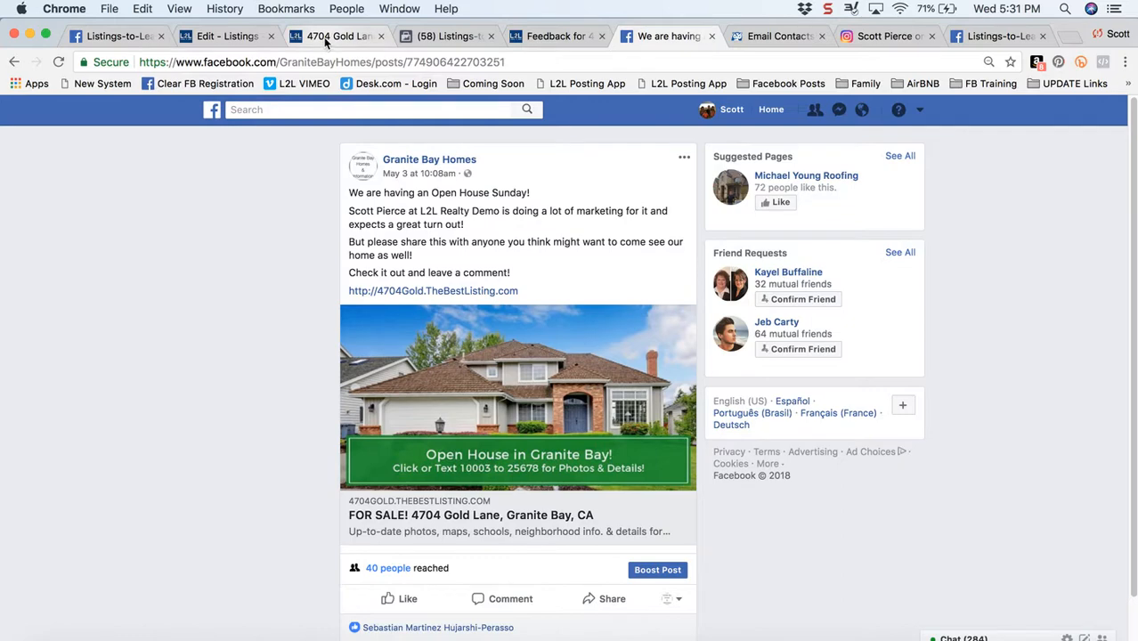
Return to the listing's Open House Marketing checklist and collapse the Social Media Posts & Ads - Seller Social Media task
click(227, 36)
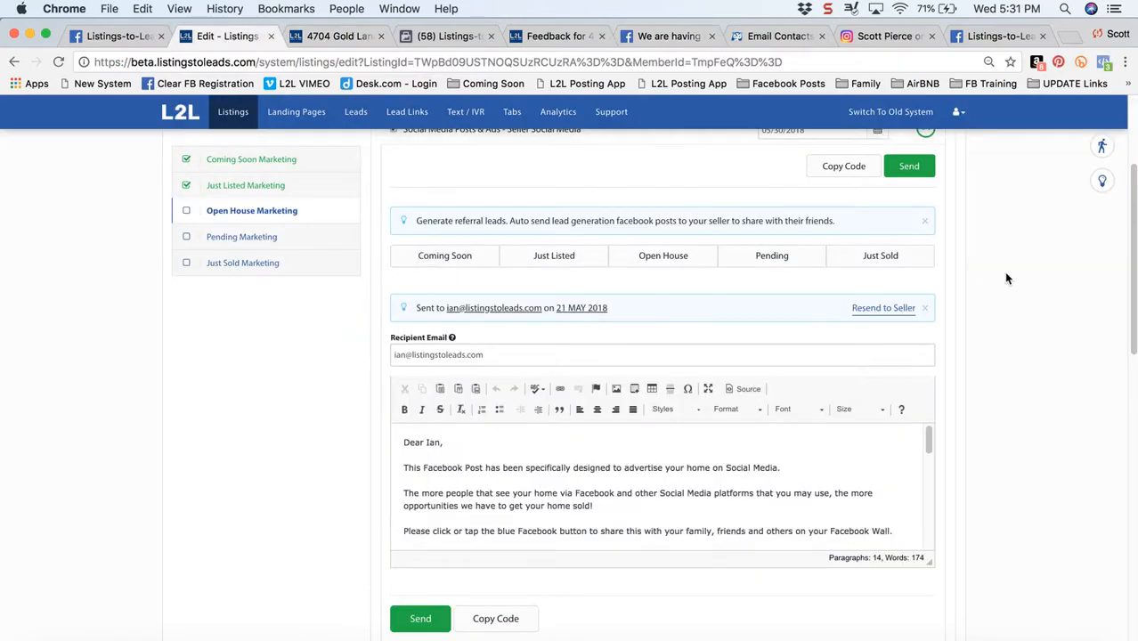
scroll(1006, 279, up, 2)
click(924, 225)
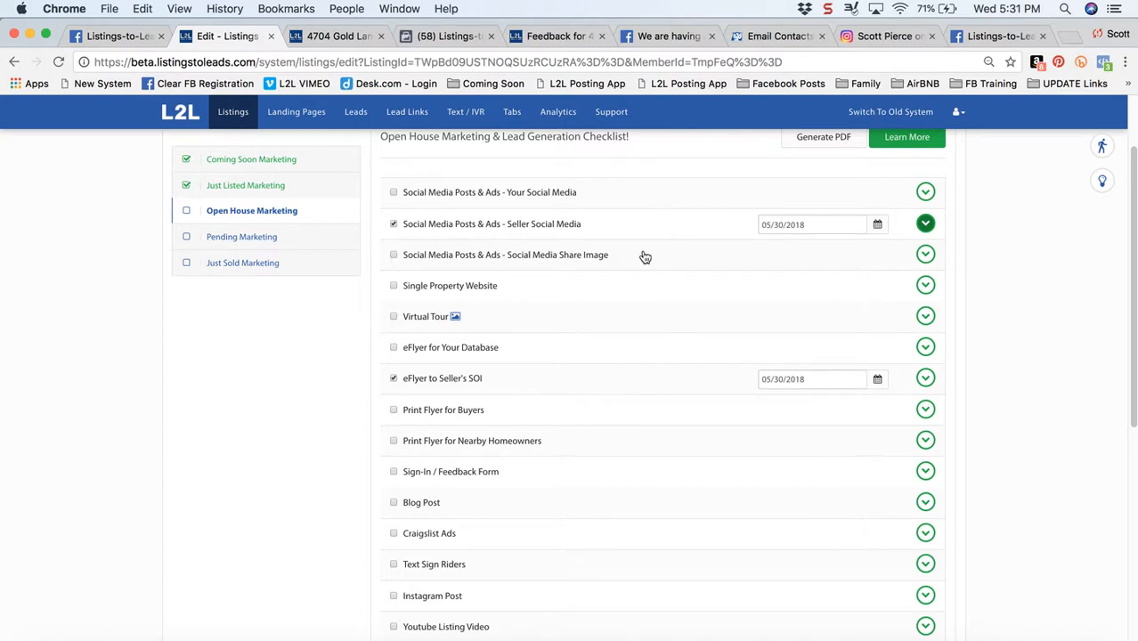
In the Social Media Share Image task, change the banner's second line to "Text 10003 to 25678 for Photos & Details!" and download the image
click(925, 255)
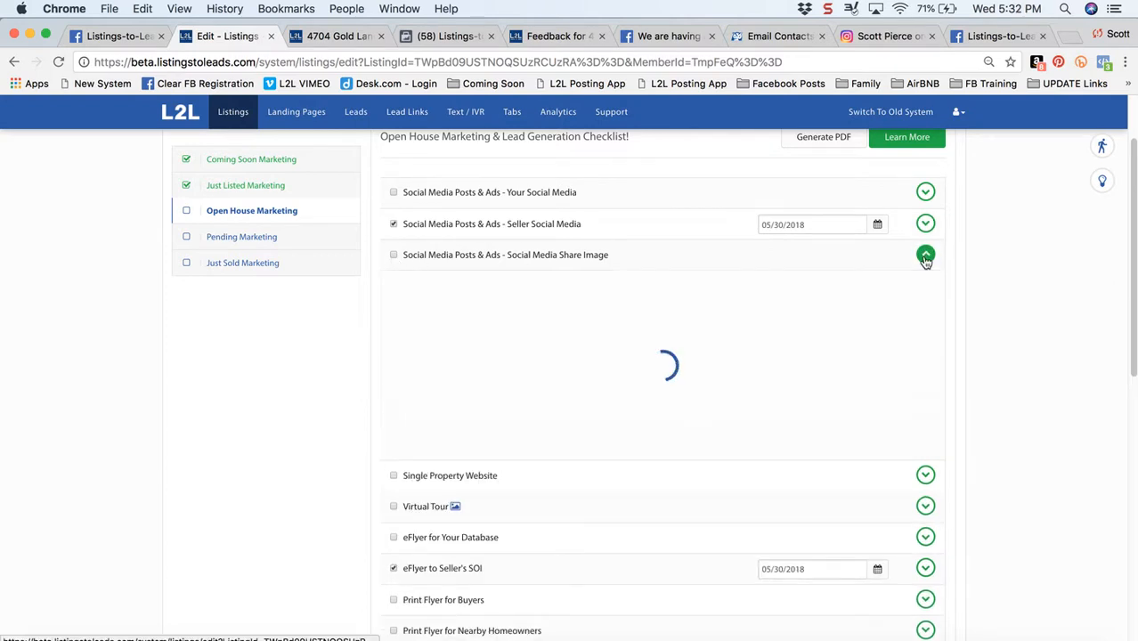
scroll(1011, 289, down, 2)
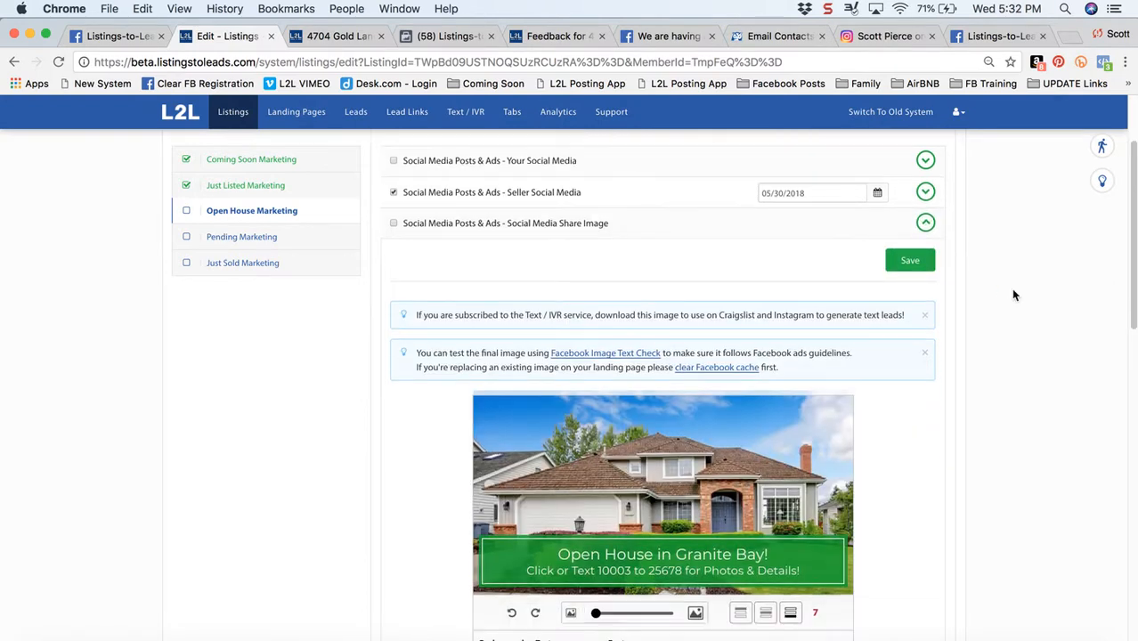
scroll(1013, 295, down, 3)
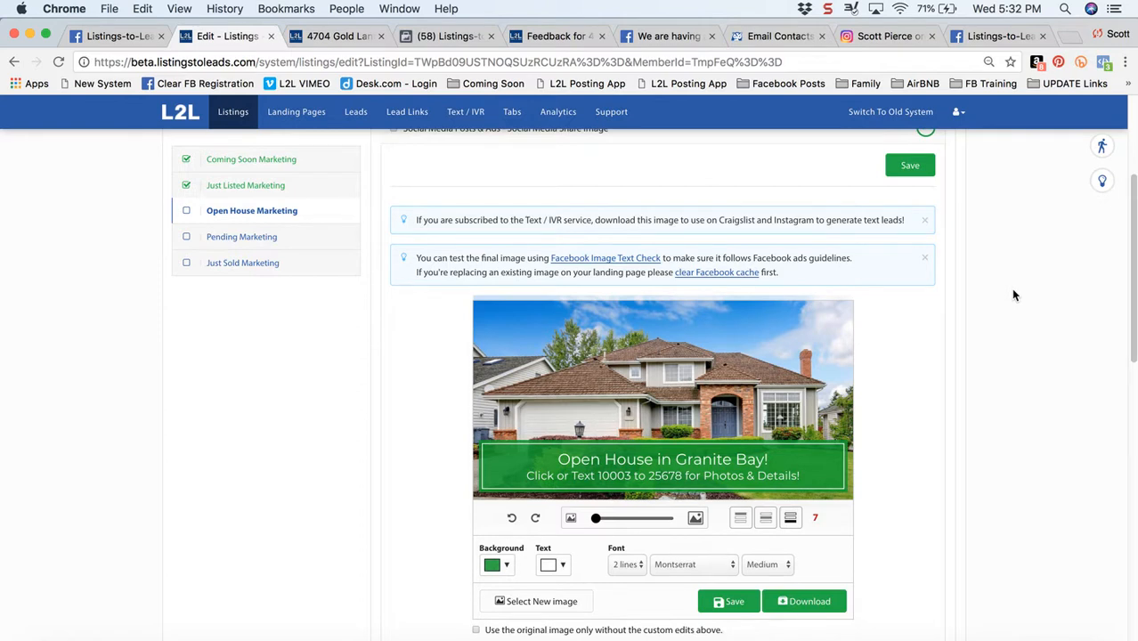
scroll(1013, 294, down, 2)
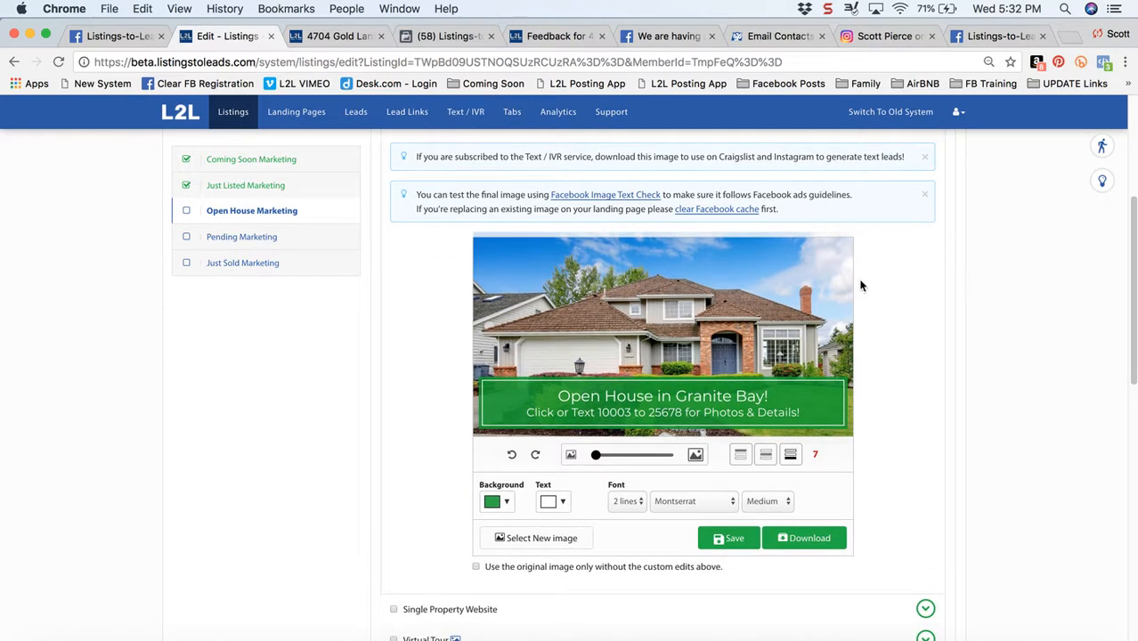
click(609, 411)
click(574, 412)
key(BackSpace)
key(BackSpace)
key(BackSpace)
key(BackSpace)
key(BackSpace)
key(BackSpace)
key(BackSpace)
key(BackSpace)
key(BackSpace)
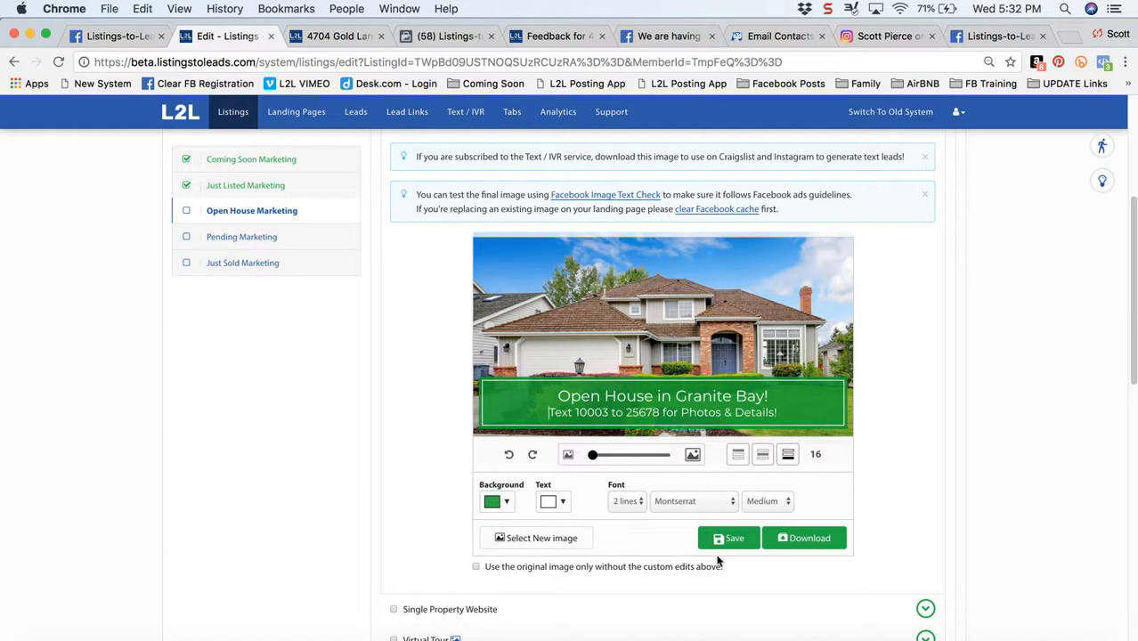
click(809, 538)
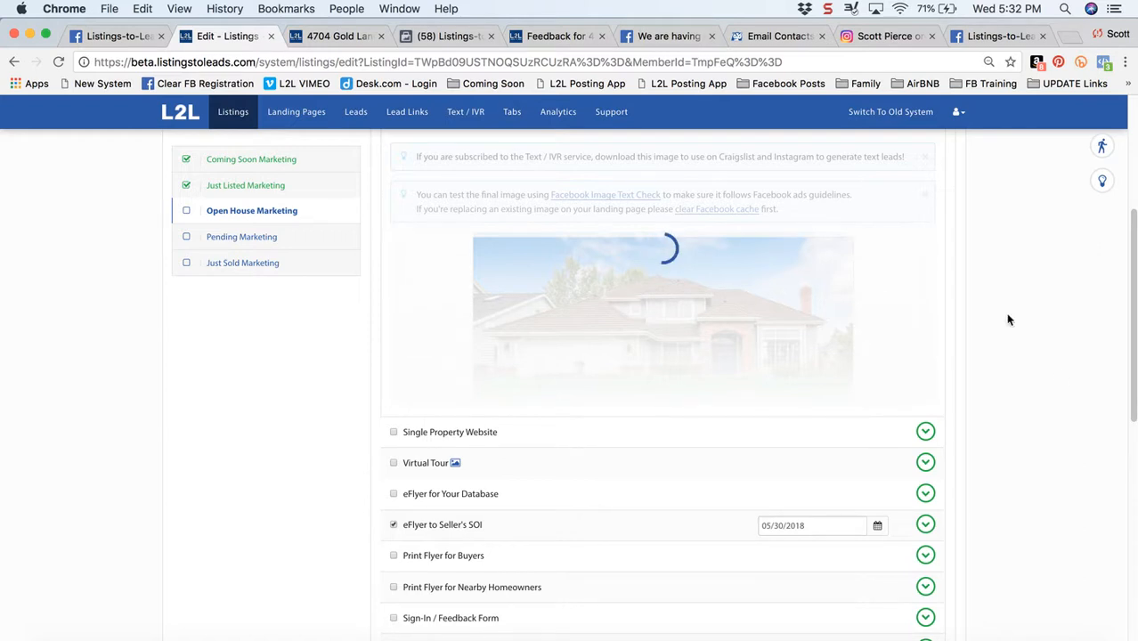
View the example open house post on Instagram, return to the listing's checklist, and collapse the Social Media Share Image task
click(877, 37)
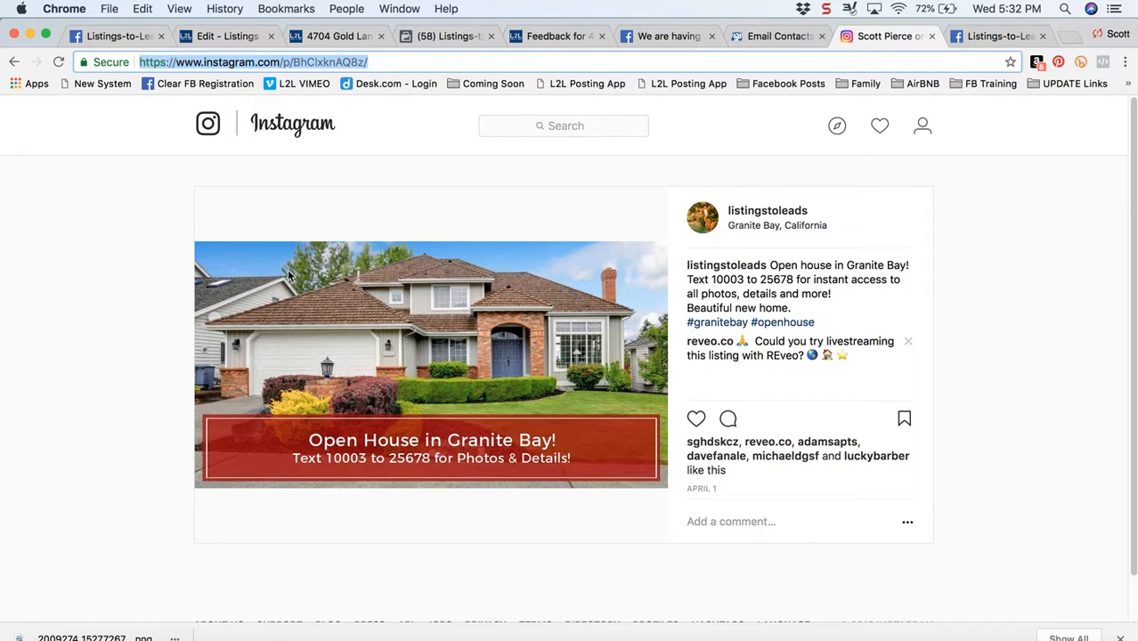
click(227, 37)
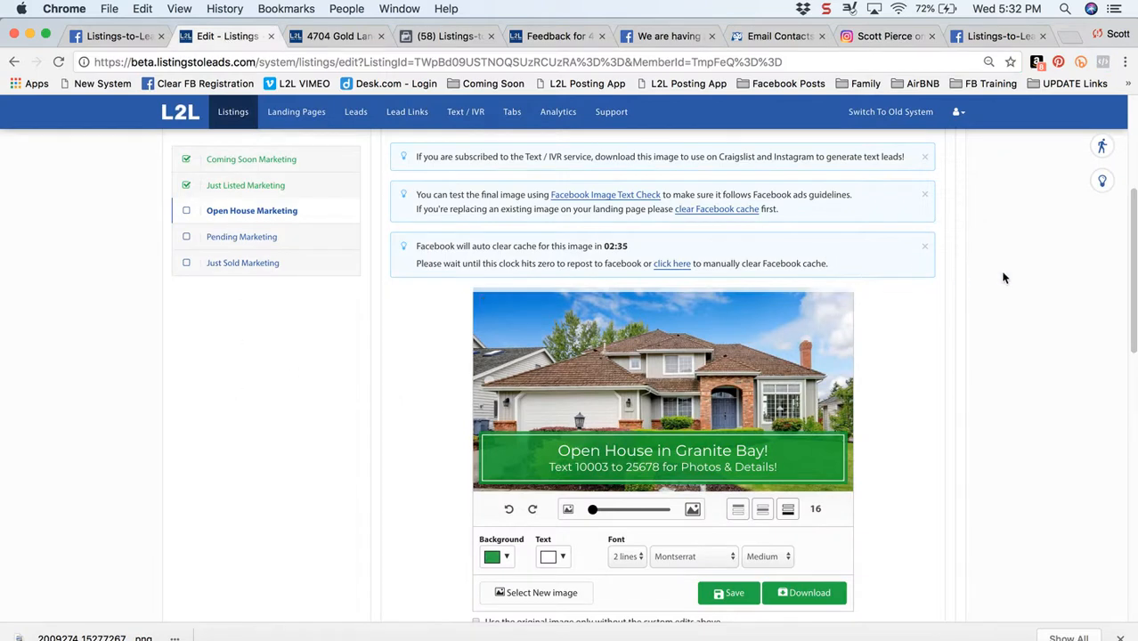
scroll(980, 250, up, 4)
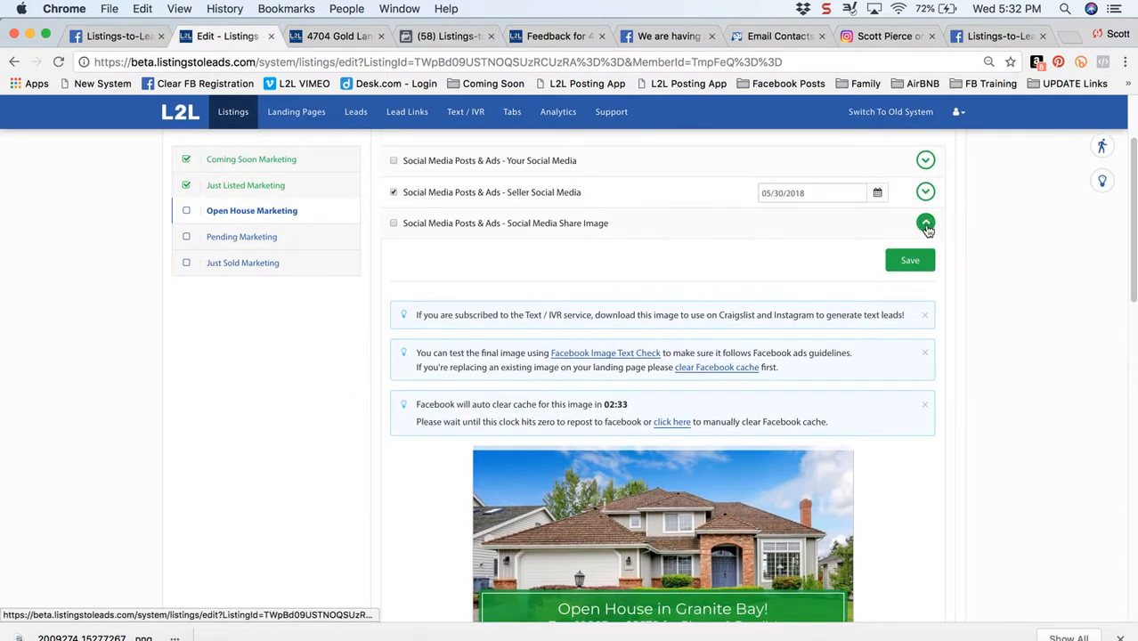
click(925, 224)
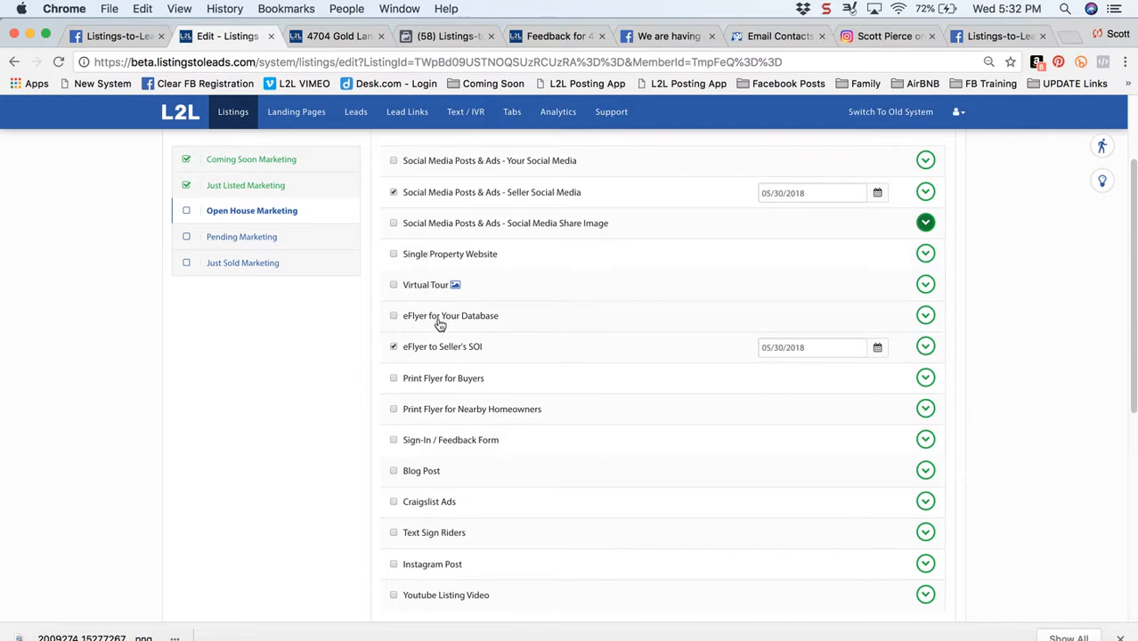
Expand the eFlyer for Your Database task and review the Instant Update email through its home value section
click(925, 317)
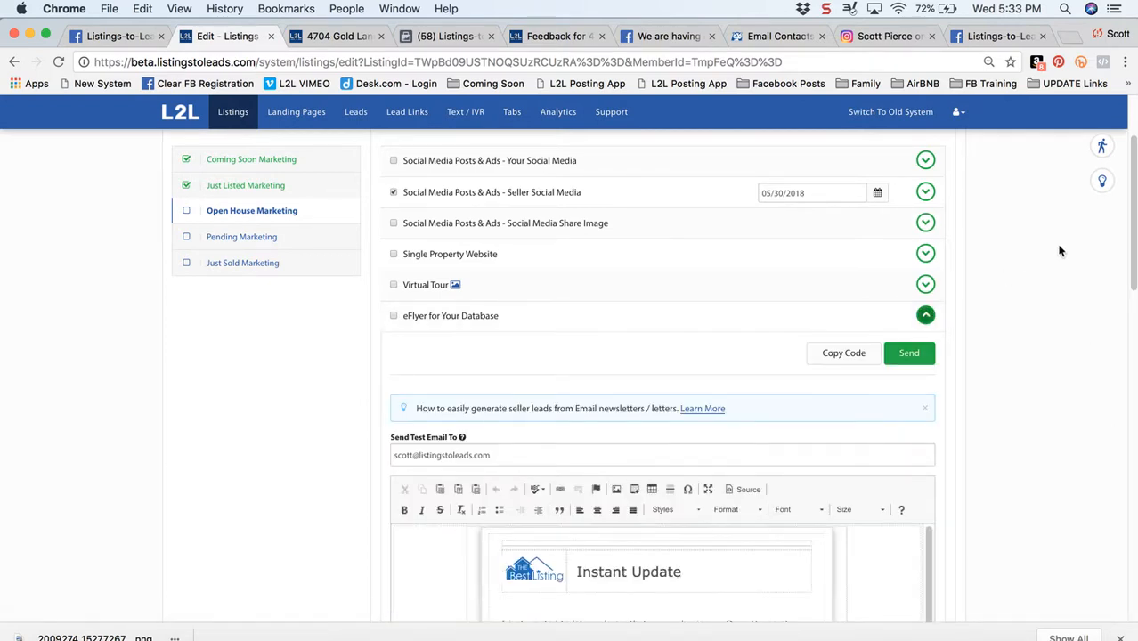
drag(1134, 224, 1132, 314)
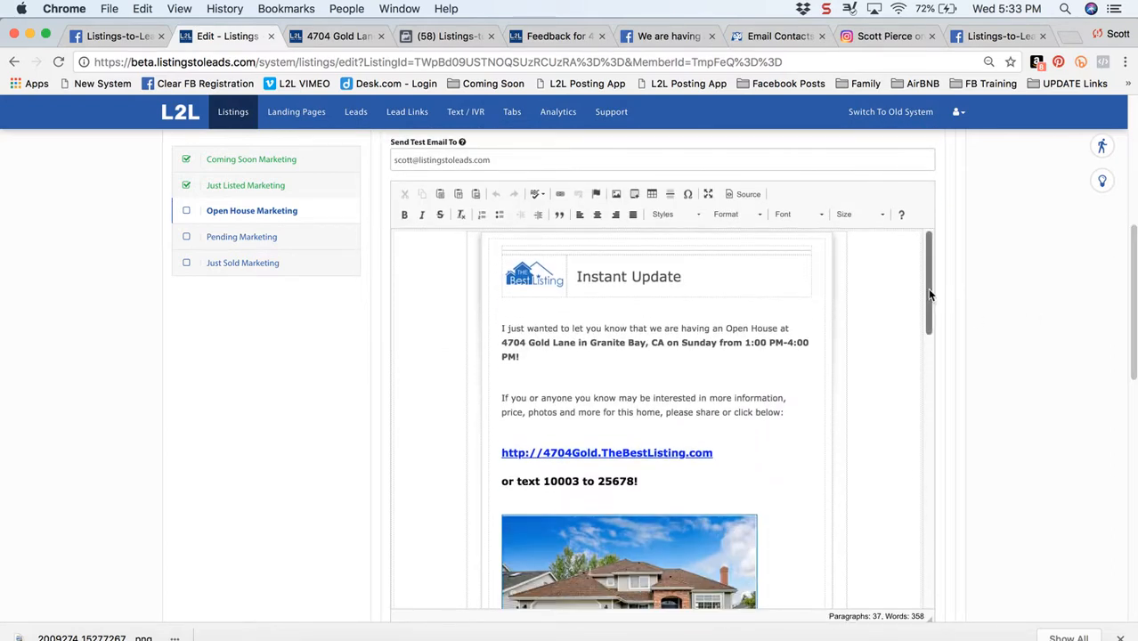
drag(928, 293, 926, 349)
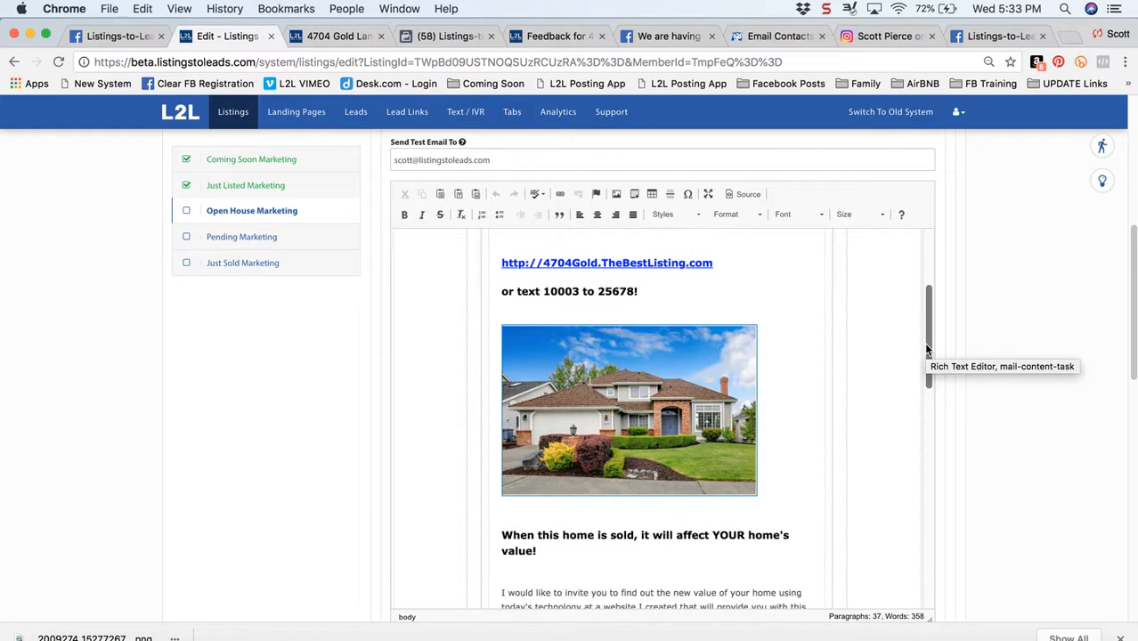
drag(926, 349, 928, 425)
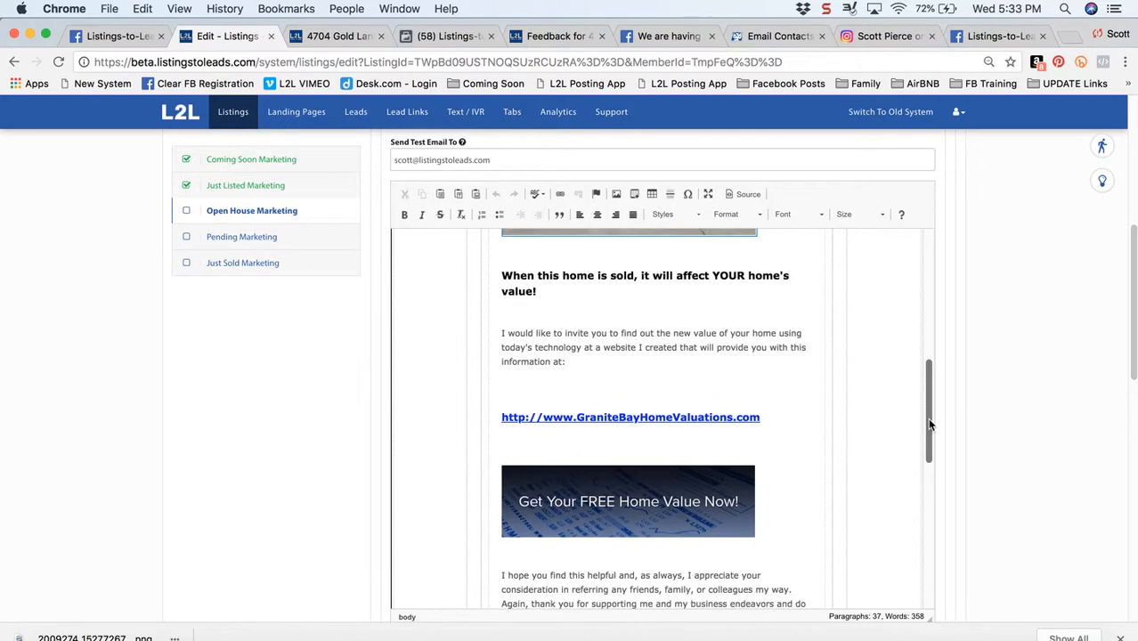
click(590, 414)
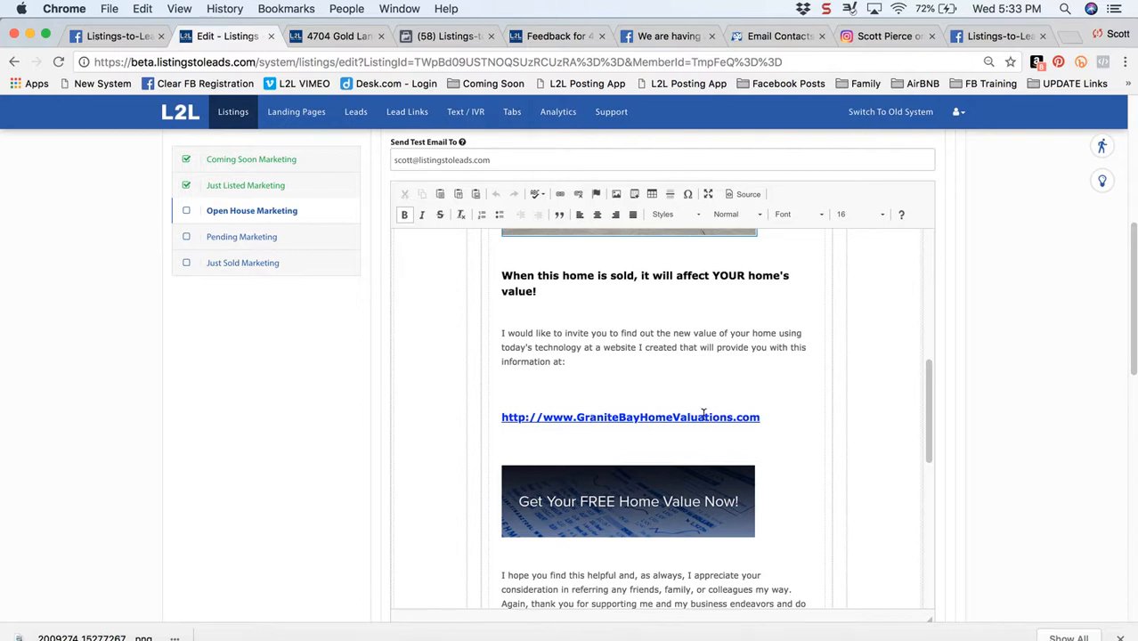
drag(762, 417, 502, 416)
key(super+c)
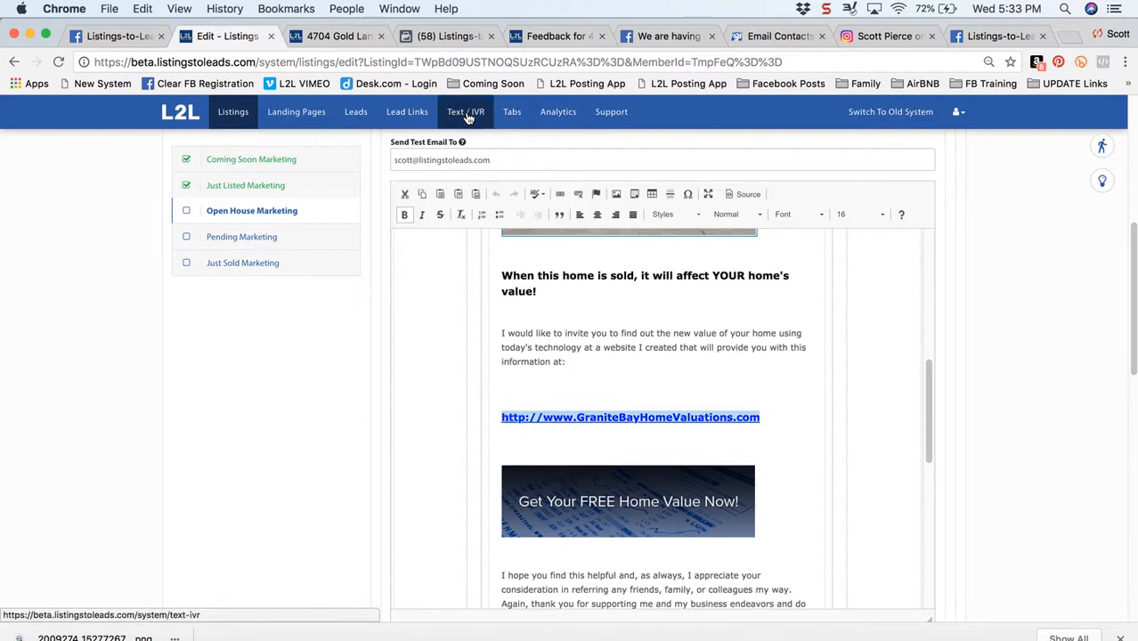
click(1072, 39)
key(super+v)
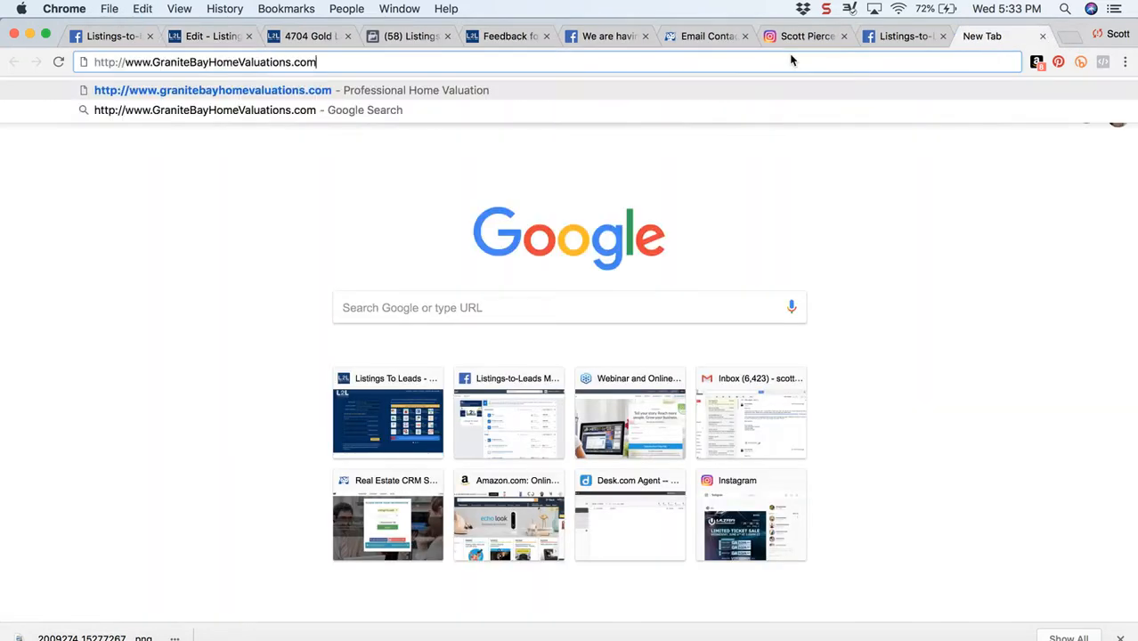
key(Return)
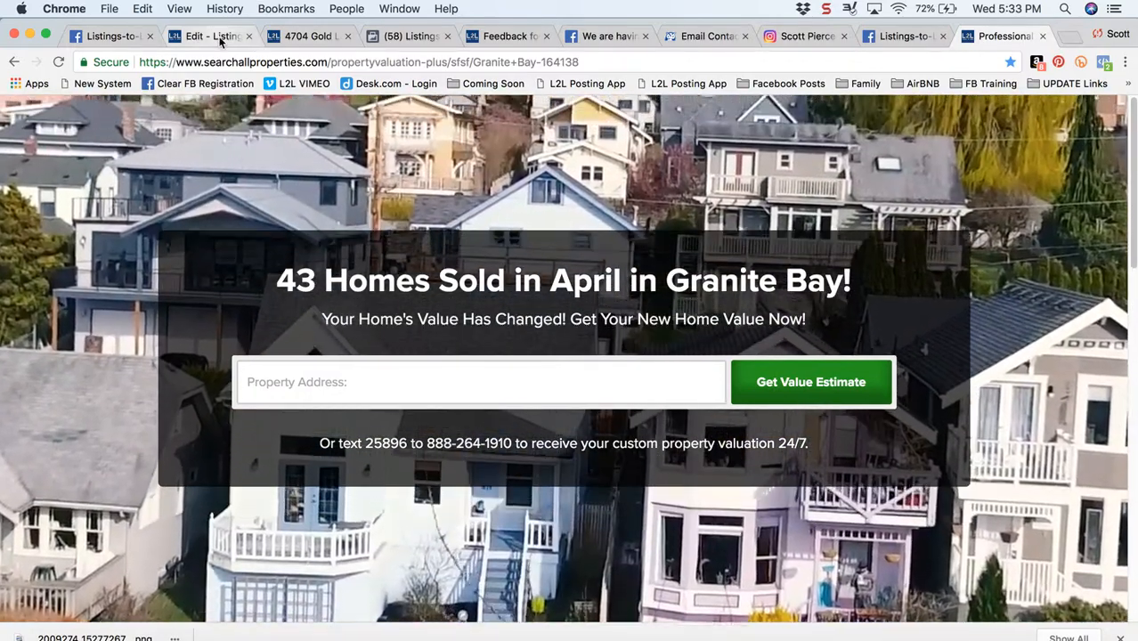
Switch to the Email Contacts page in Wise Agent and review the open house email's subject and Instant Update body
click(223, 36)
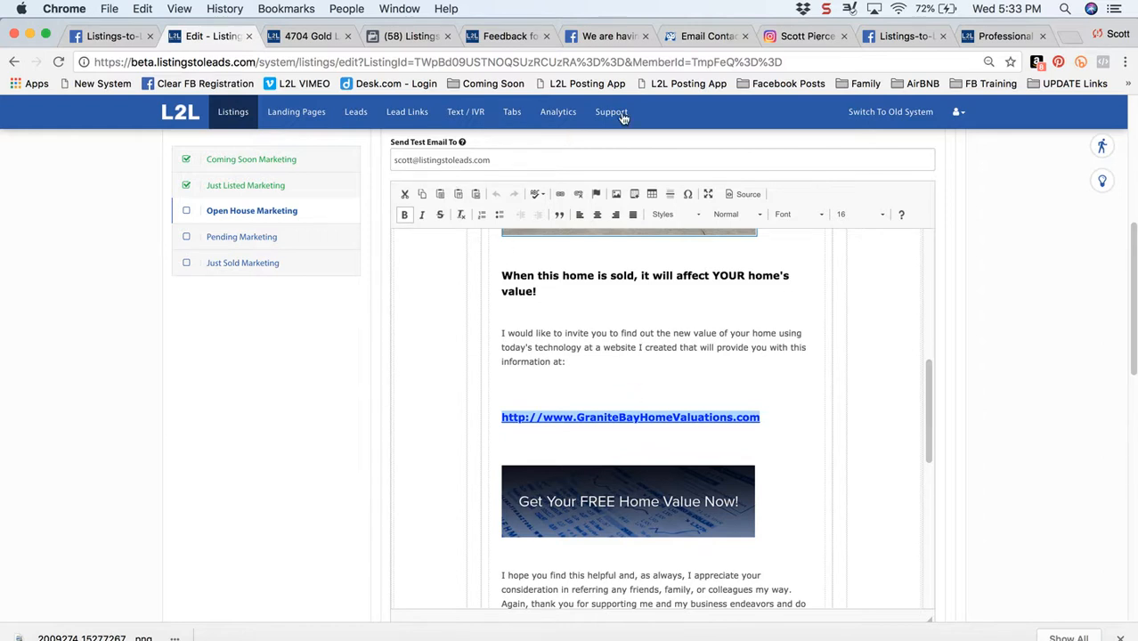
click(699, 37)
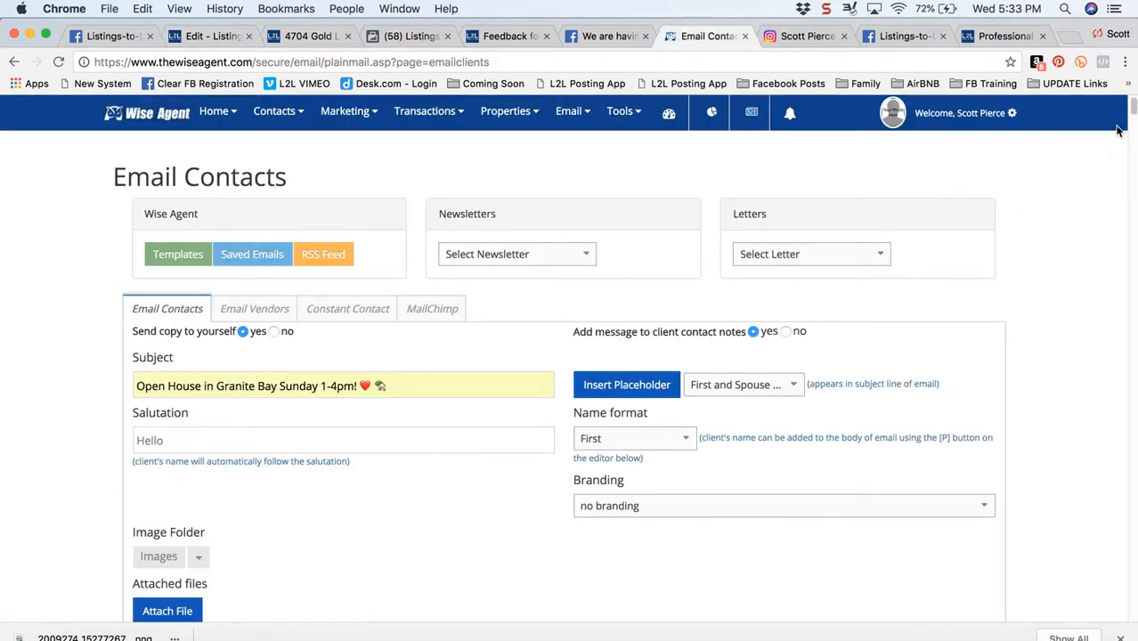
drag(1133, 106, 1133, 129)
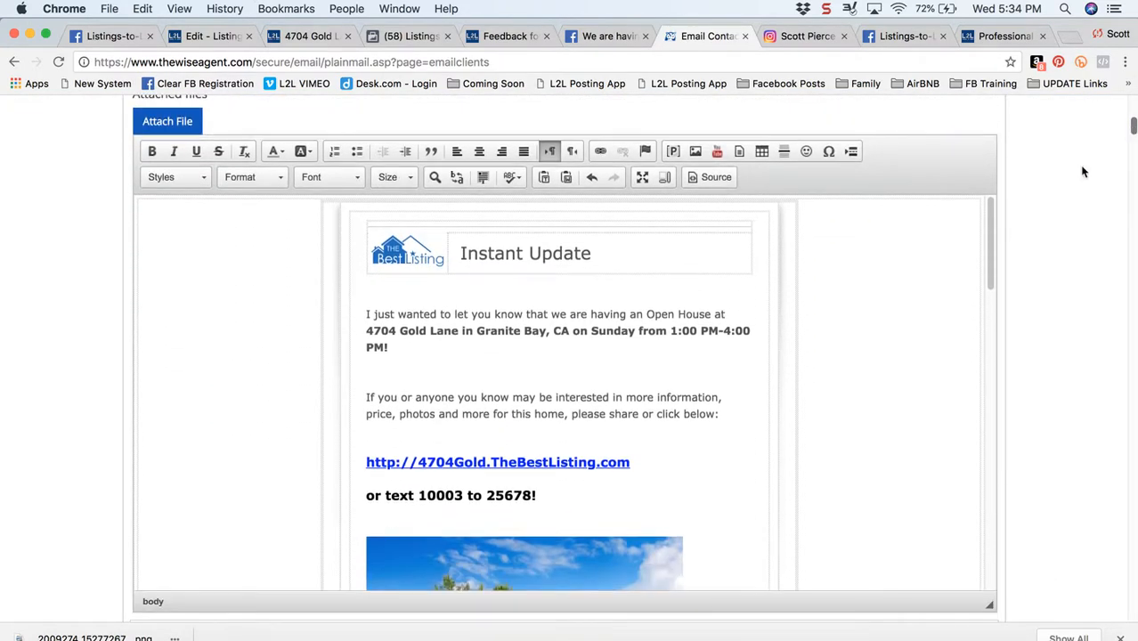
mouse_move(990, 229)
mouse_down()
mouse_move(993, 532)
mouse_move(989, 217)
mouse_up()
Return to the listing's checklist, collapse the eFlyer for Your Database task, and mark it as done
click(210, 38)
scroll(989, 252, up, 5)
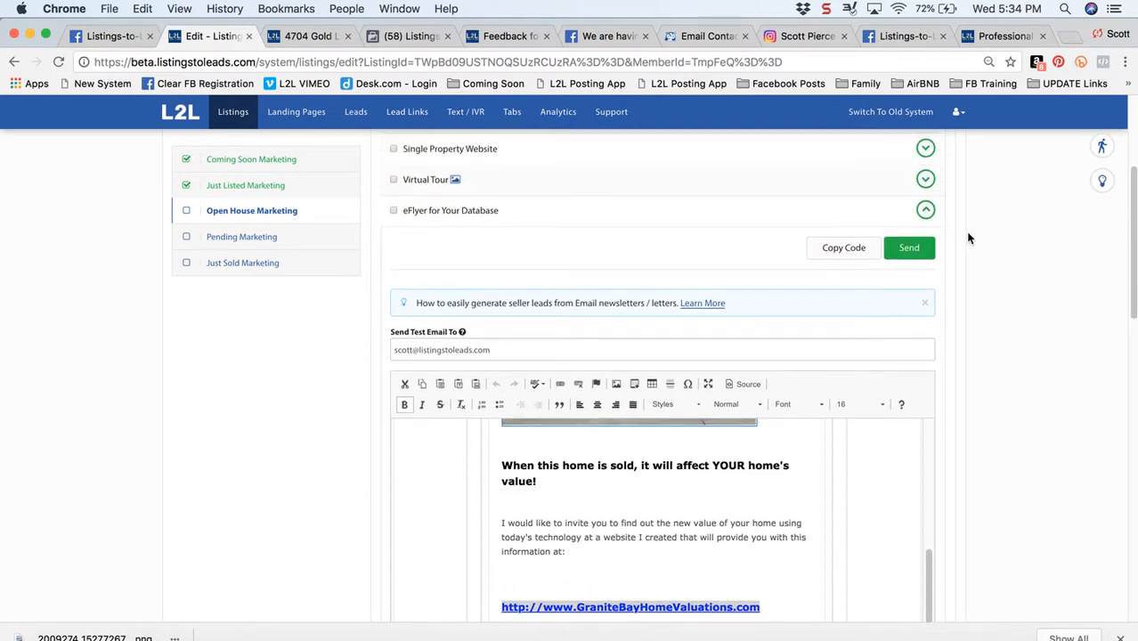
click(926, 210)
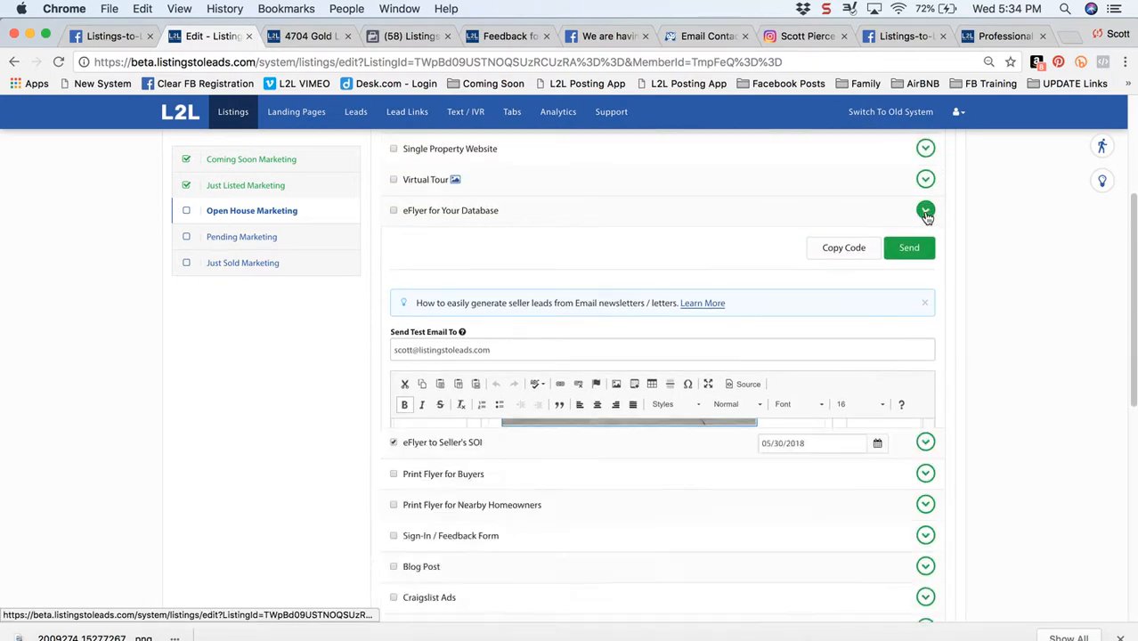
click(394, 212)
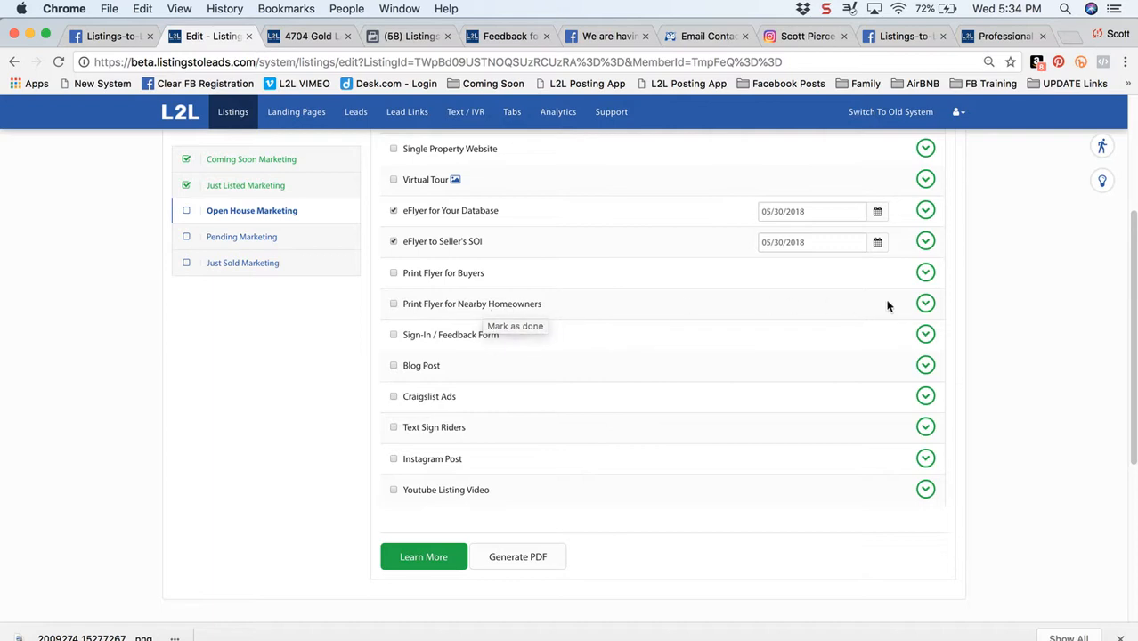
Expand the Print Flyer for Nearby Homeowners task and review its open house letter through the home value link
click(925, 304)
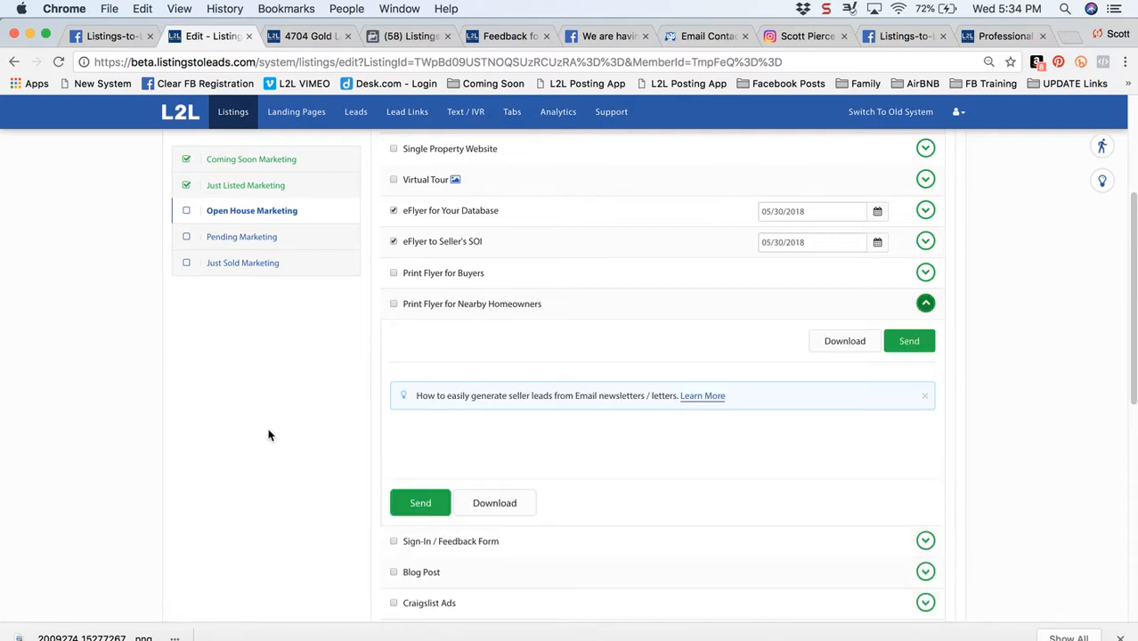
scroll(269, 434, down, 2)
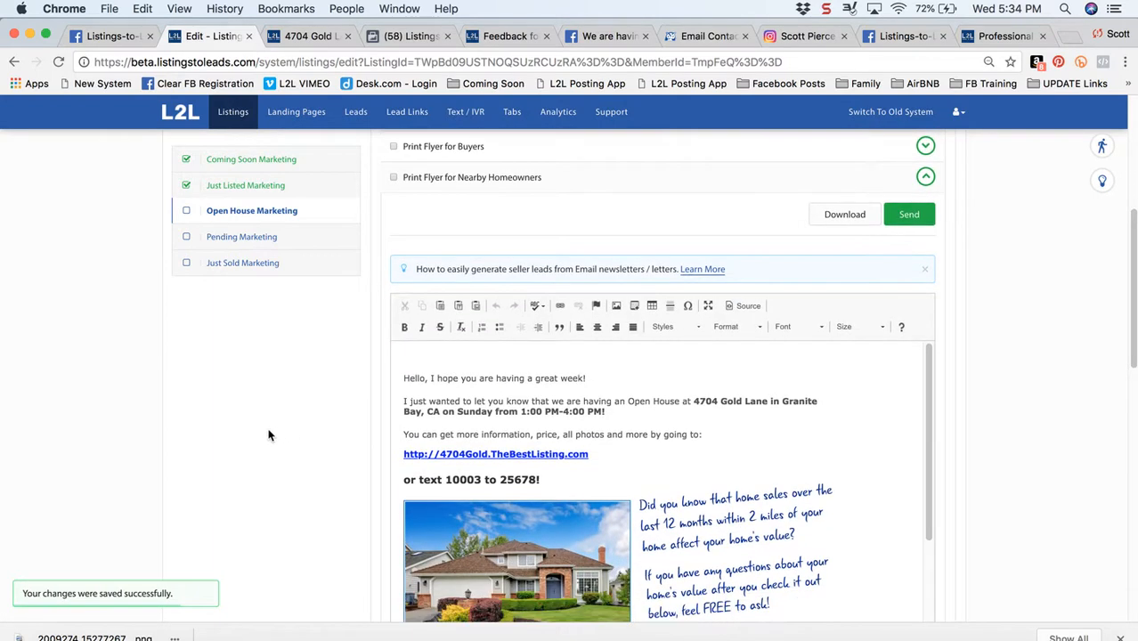
scroll(269, 434, down, 2)
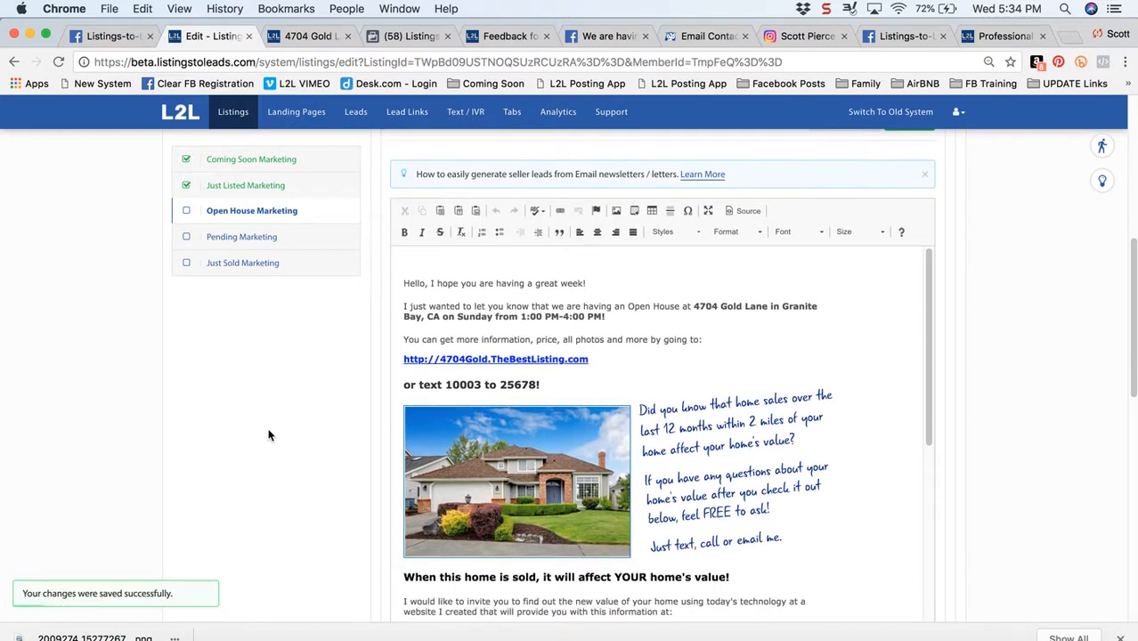
scroll(801, 303, down, 2)
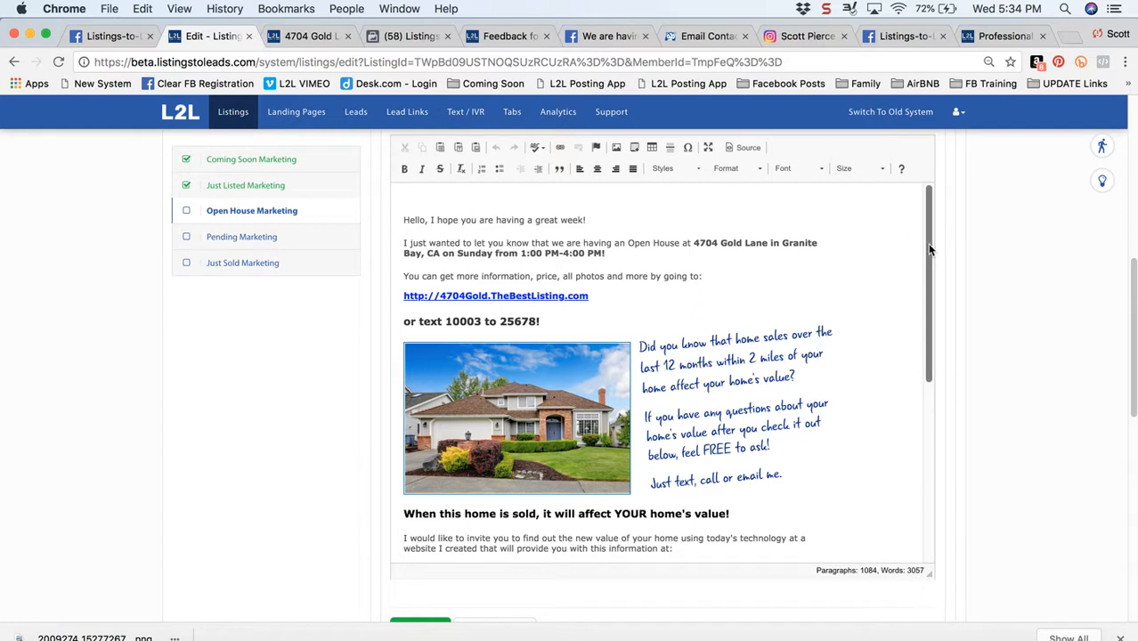
mouse_move(928, 250)
mouse_down()
mouse_move(928, 324)
mouse_move(933, 269)
mouse_up()
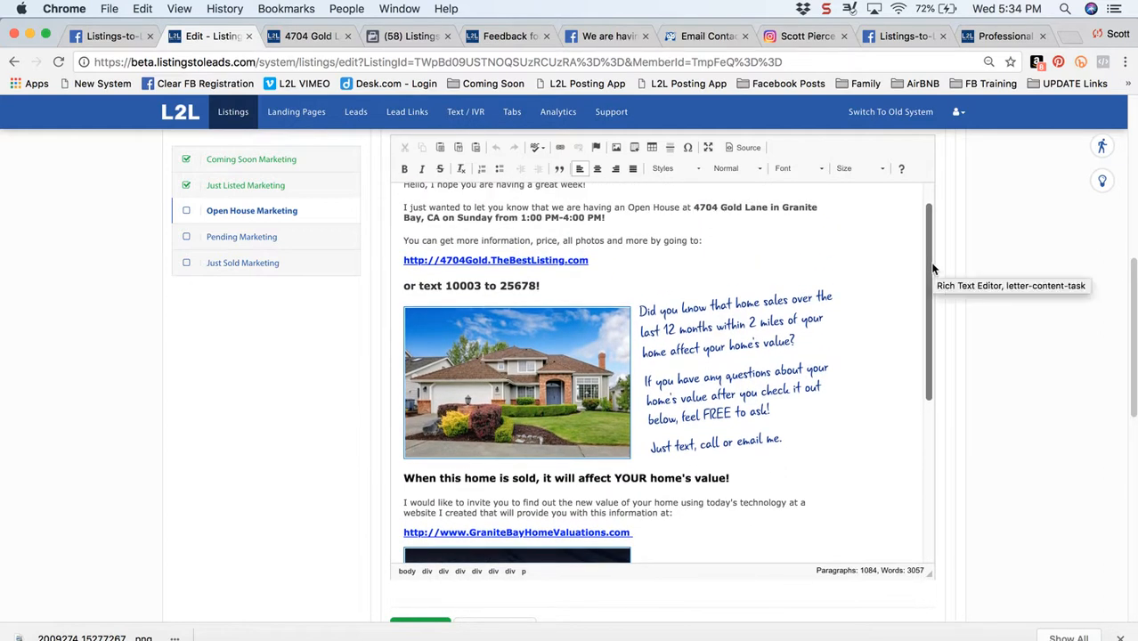
scroll(930, 267, up, 2)
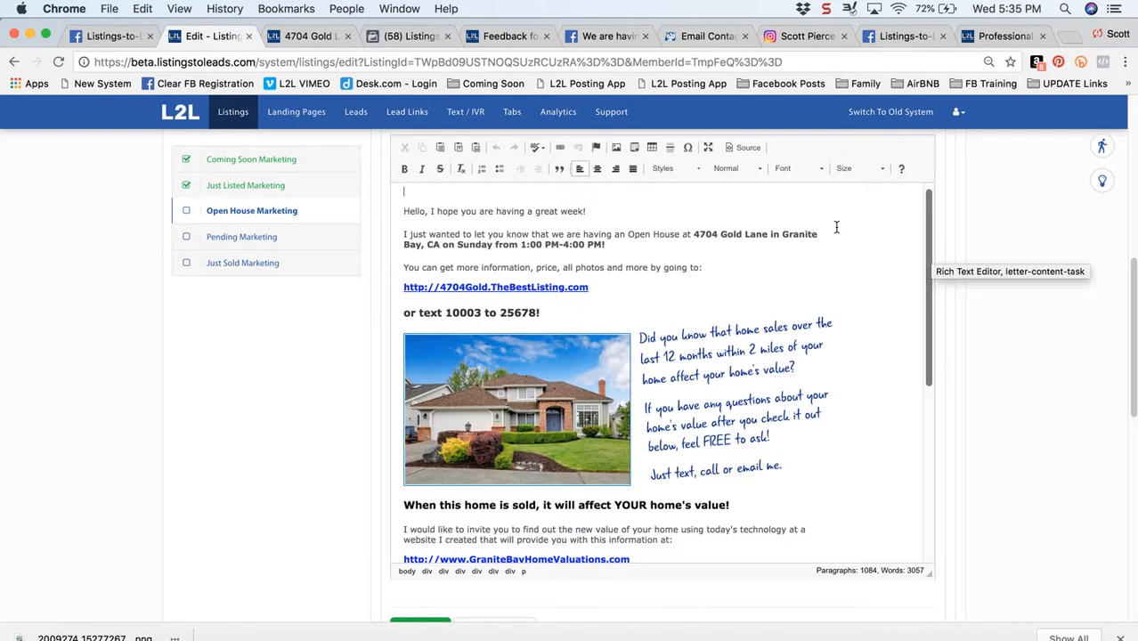
Delete a character in the letter's open house end time, and check the letter's home value section and closing
click(549, 248)
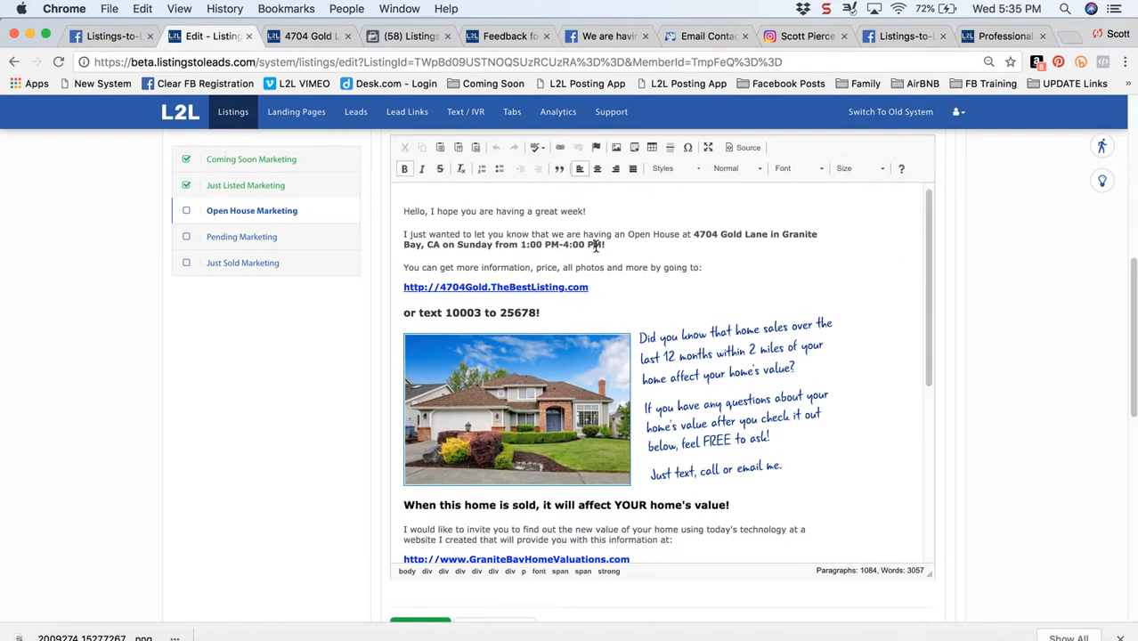
click(592, 245)
key(BackSpace)
drag(925, 277, 933, 365)
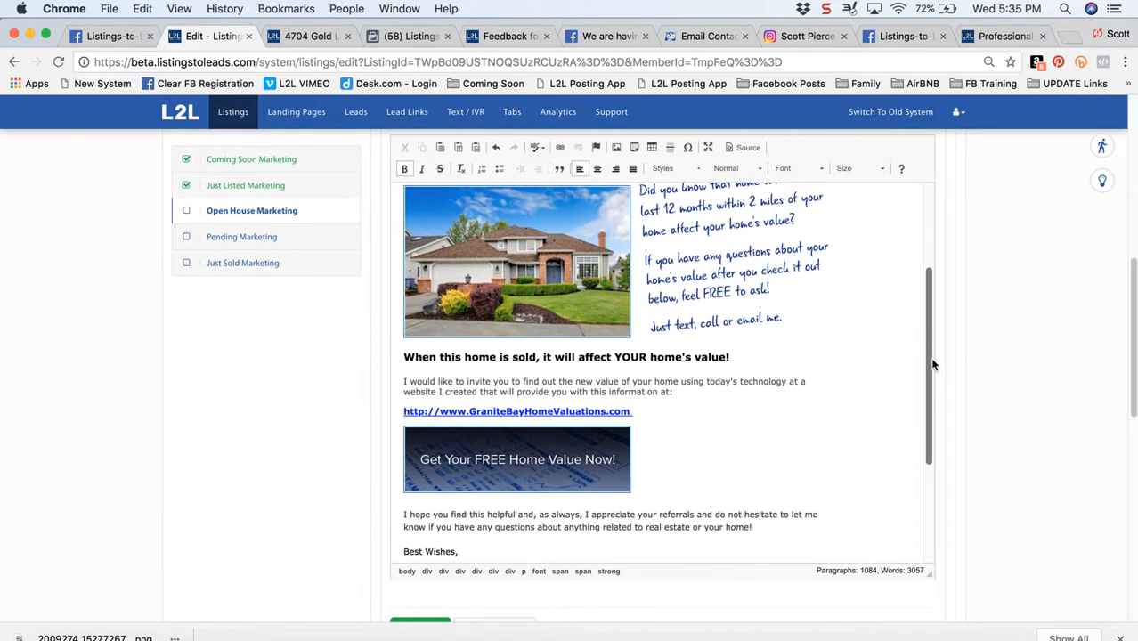
scroll(990, 364, up, 4)
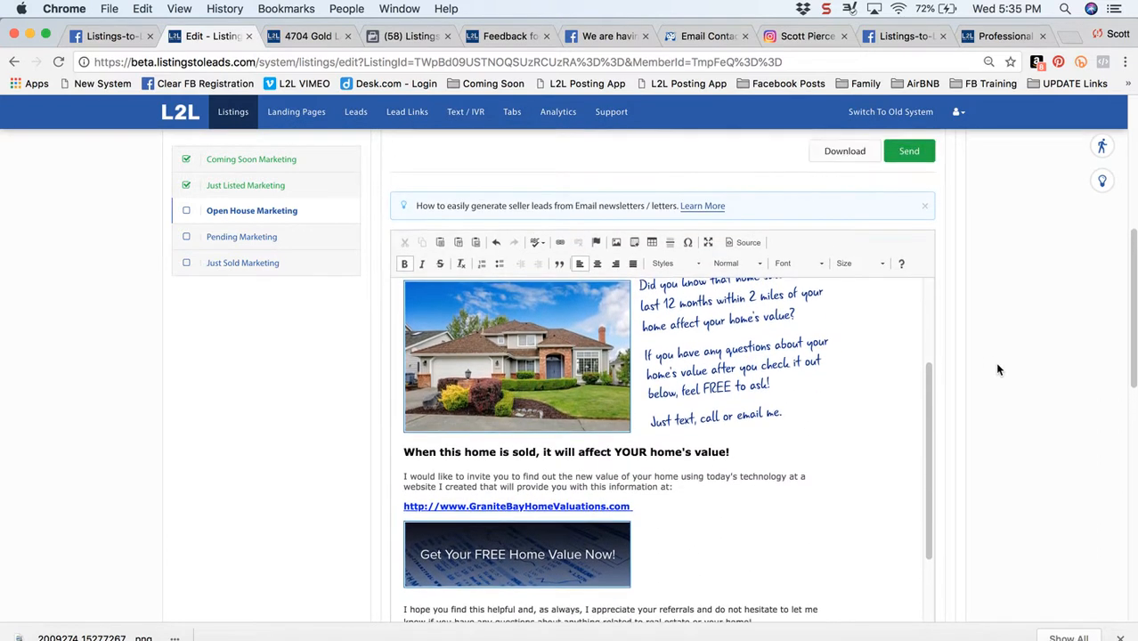
Open the support article on Print Flyer for Nearby Homeowners and read its usage points, agent testimonials and mailing tip
click(1103, 181)
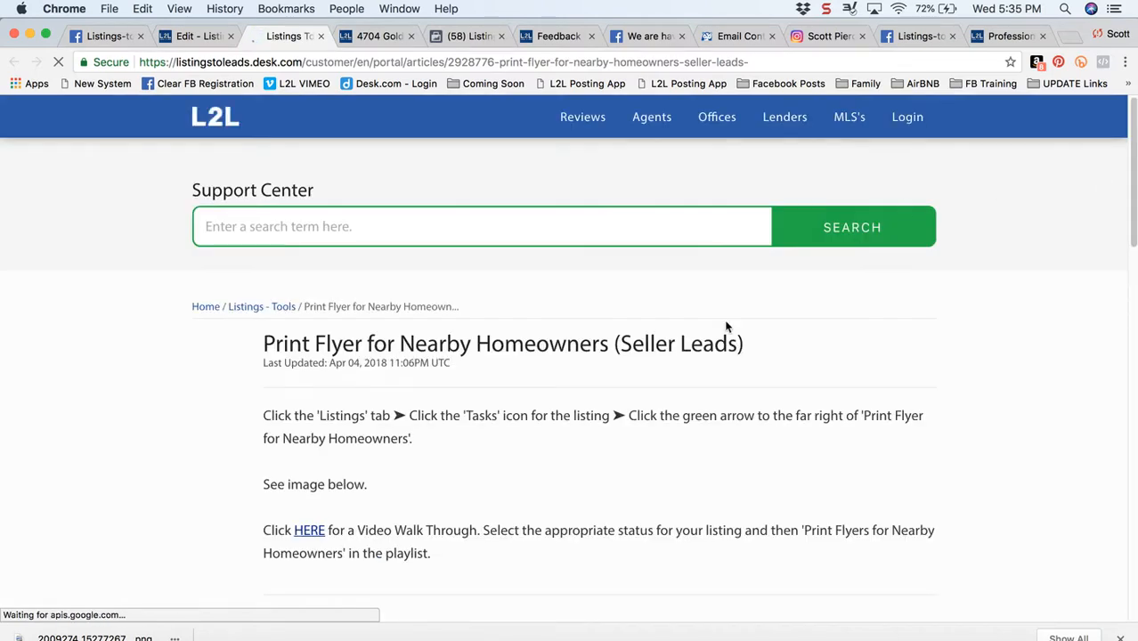
scroll(236, 448, down, 1)
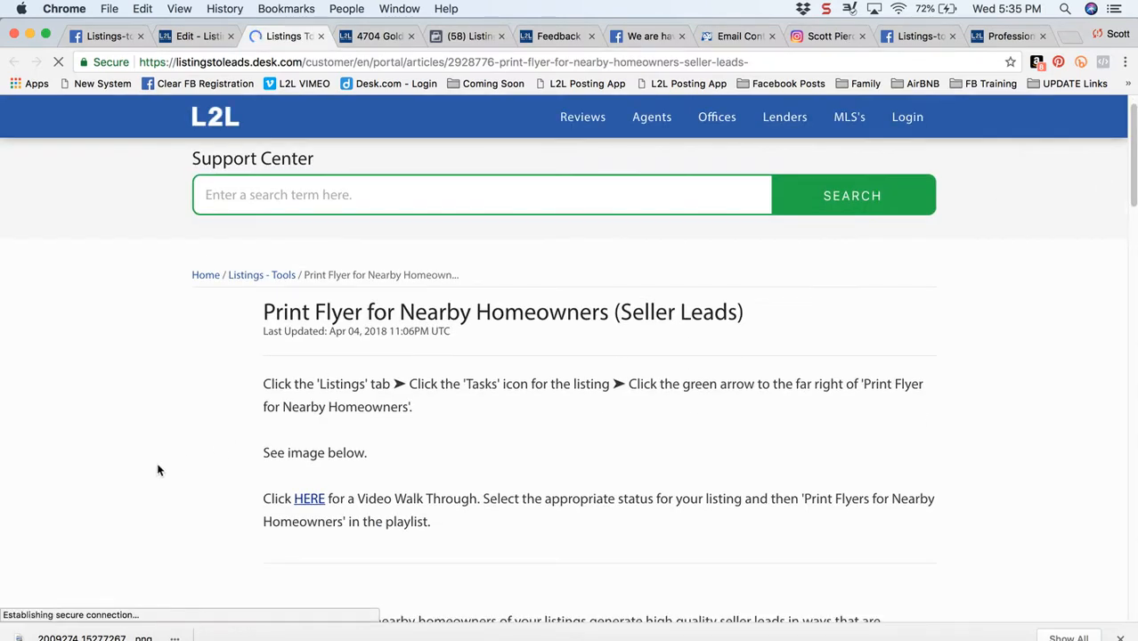
scroll(82, 450, down, 6)
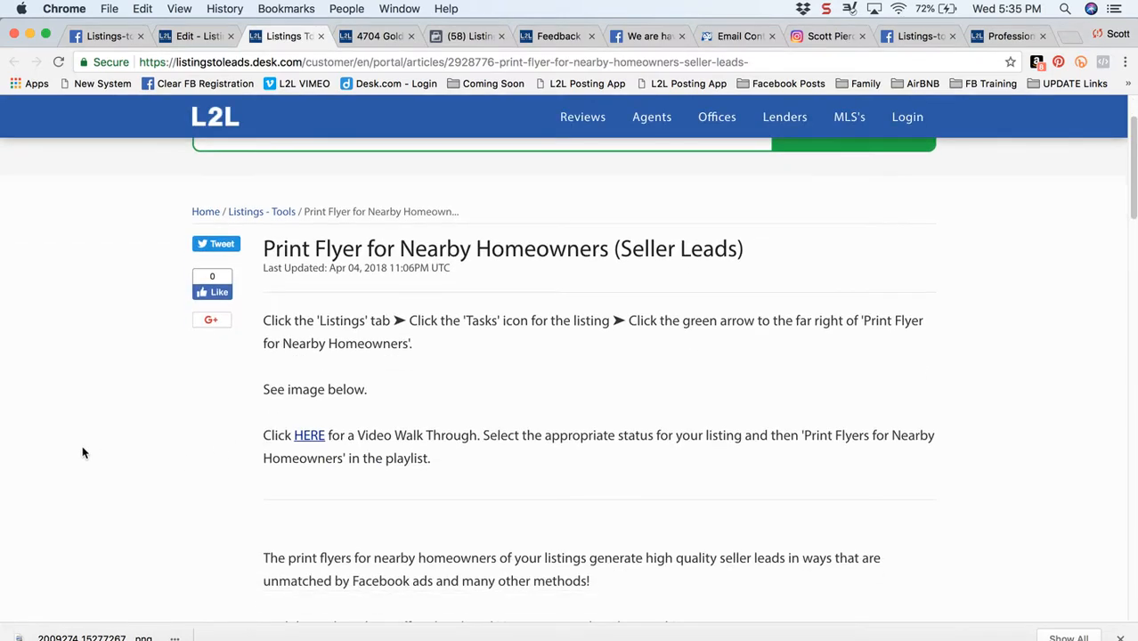
scroll(381, 223, down, 5)
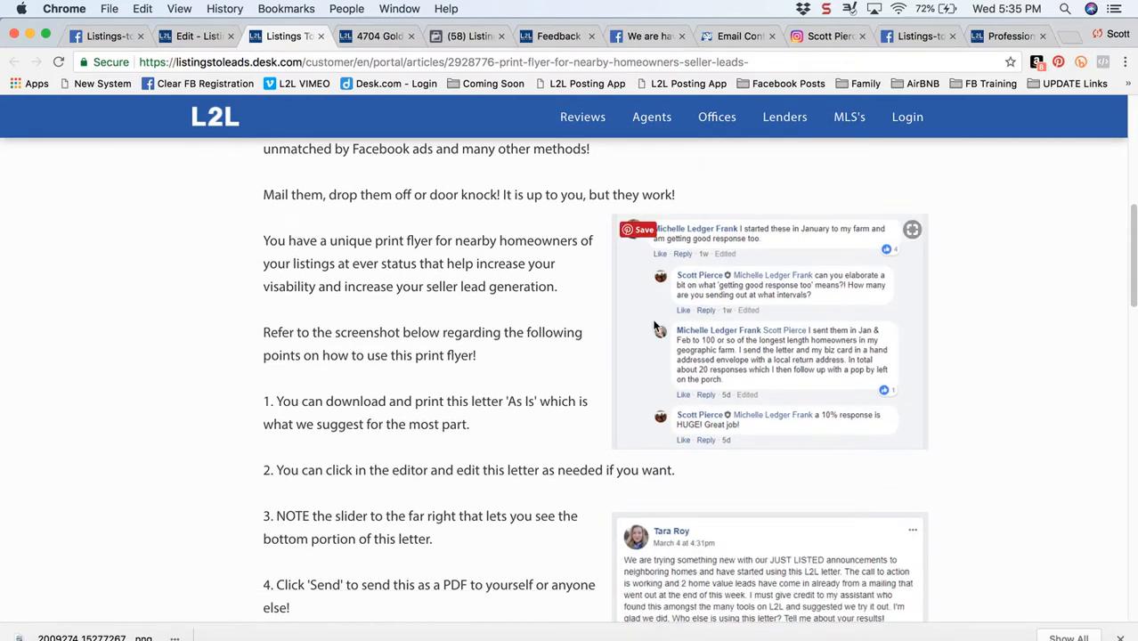
scroll(417, 449, down, 2)
scroll(418, 445, down, 2)
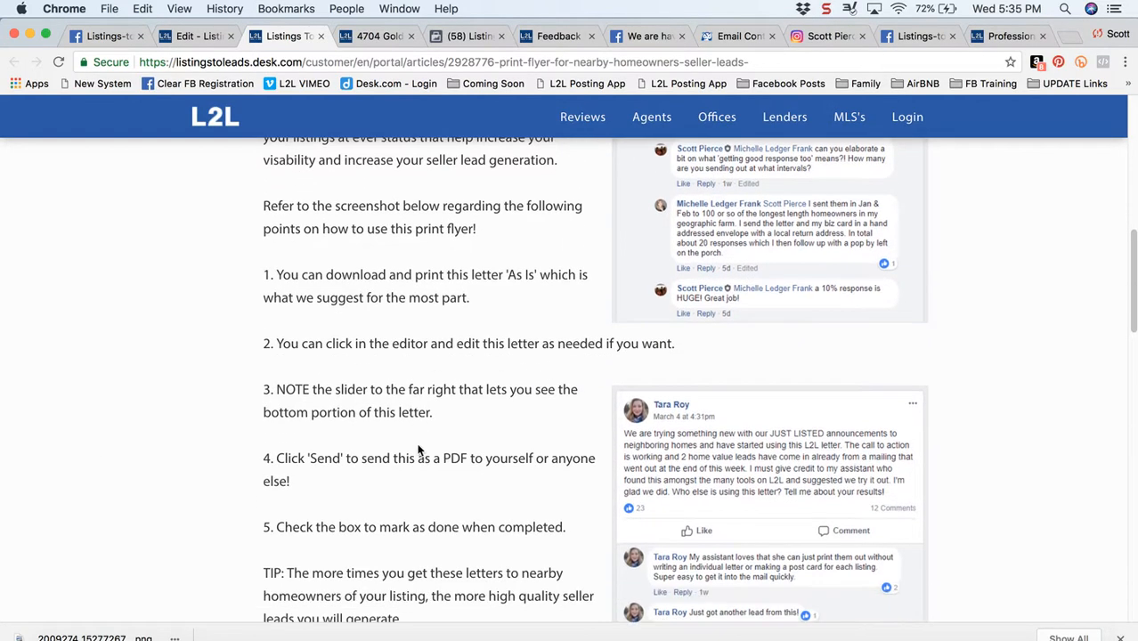
scroll(418, 450, down, 3)
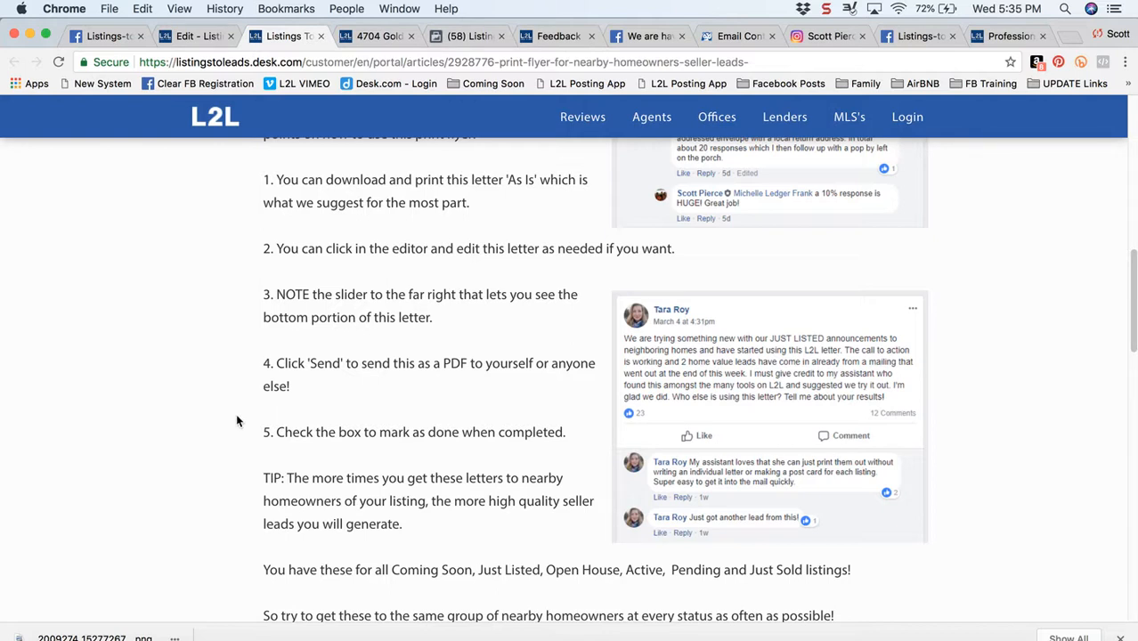
Back in the listing's checklist, collapse the nearby homeowners flyer, preview the Sign-In / Feedback Form's Online Sign-In page, and close the preview
click(185, 35)
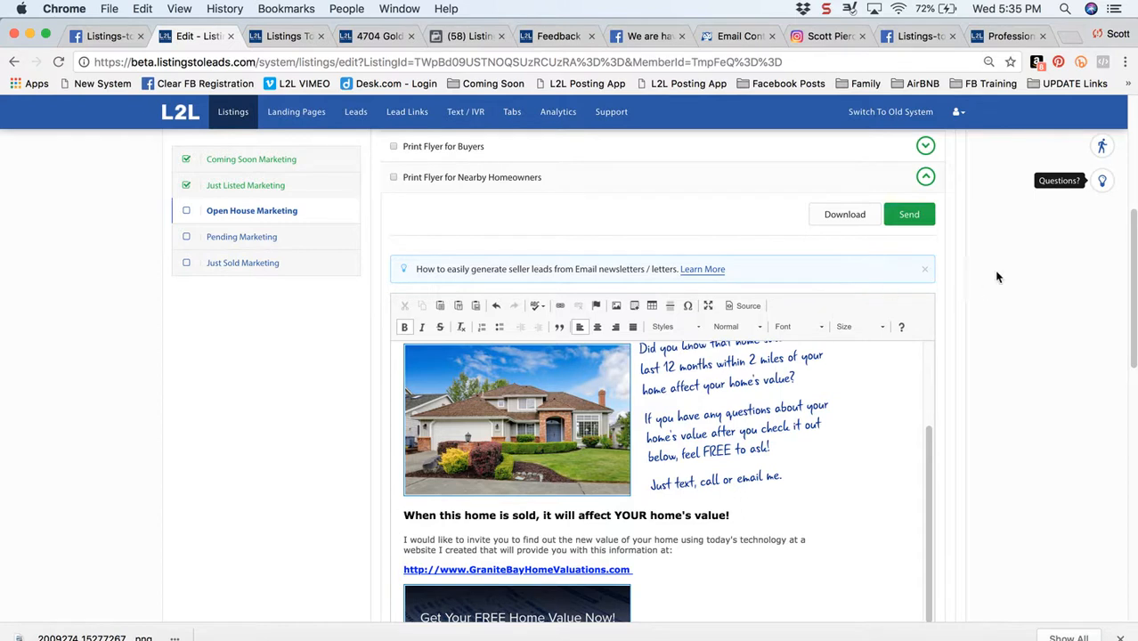
click(925, 176)
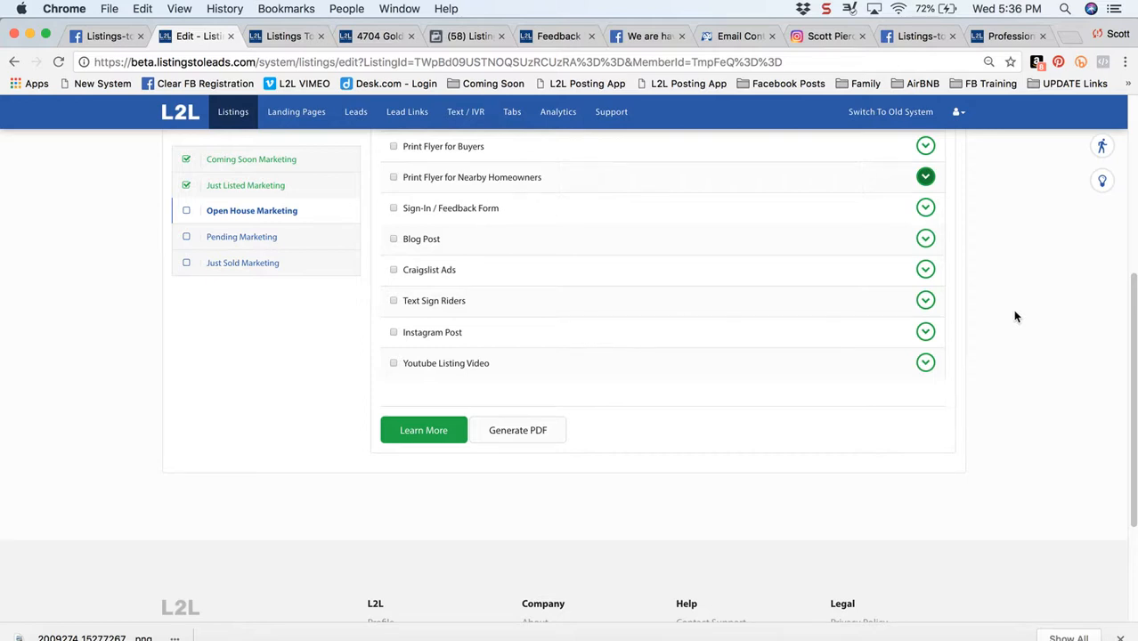
click(925, 210)
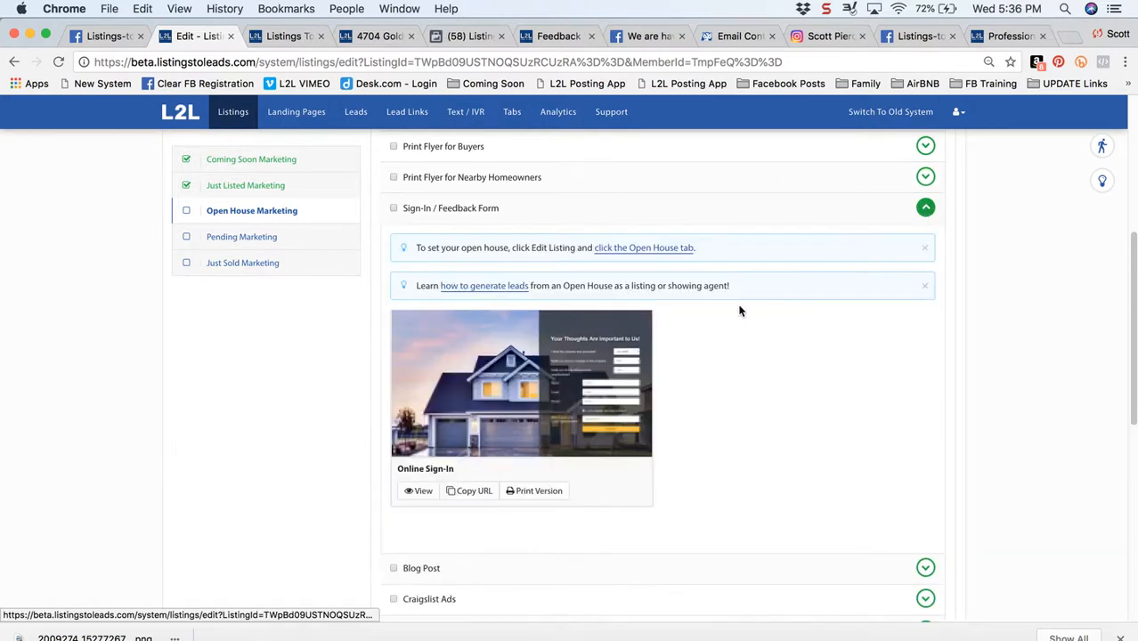
click(419, 492)
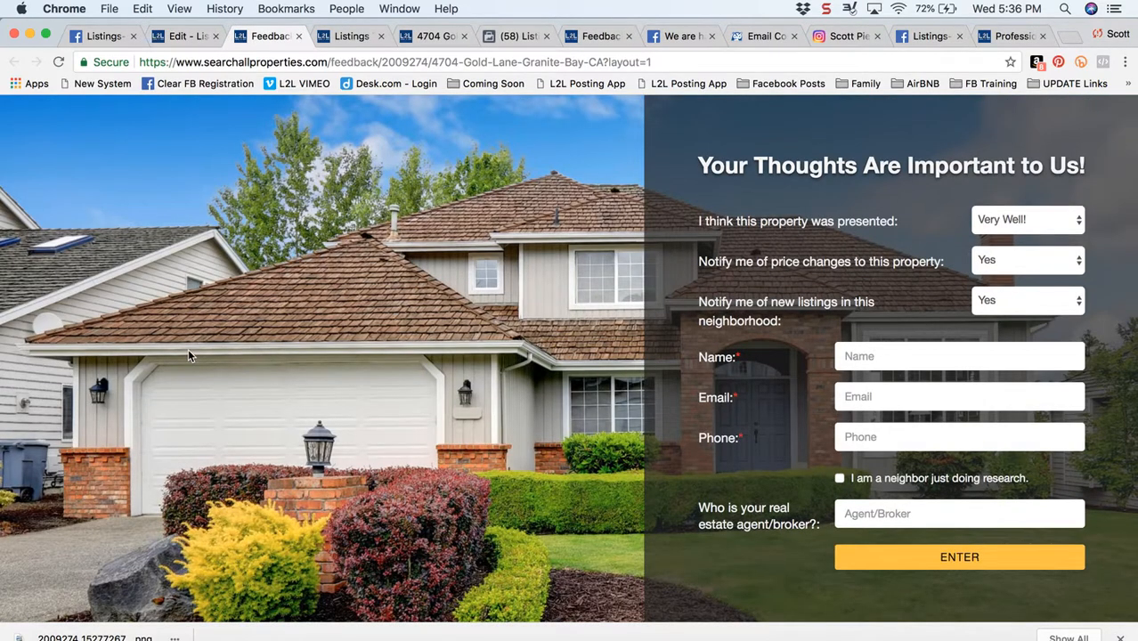
click(300, 37)
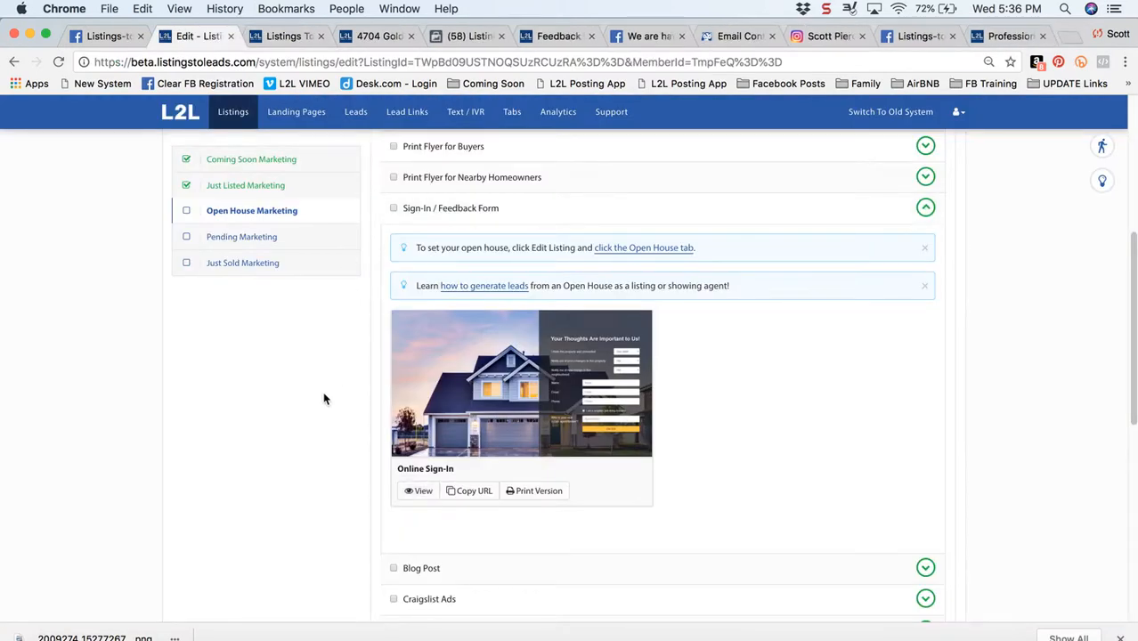
Review the Open House Marketing checklist, and switch to the Facebook photo of the COMING SOON in Merrimack post
scroll(323, 399, down, 1)
drag(1134, 274, 1134, 125)
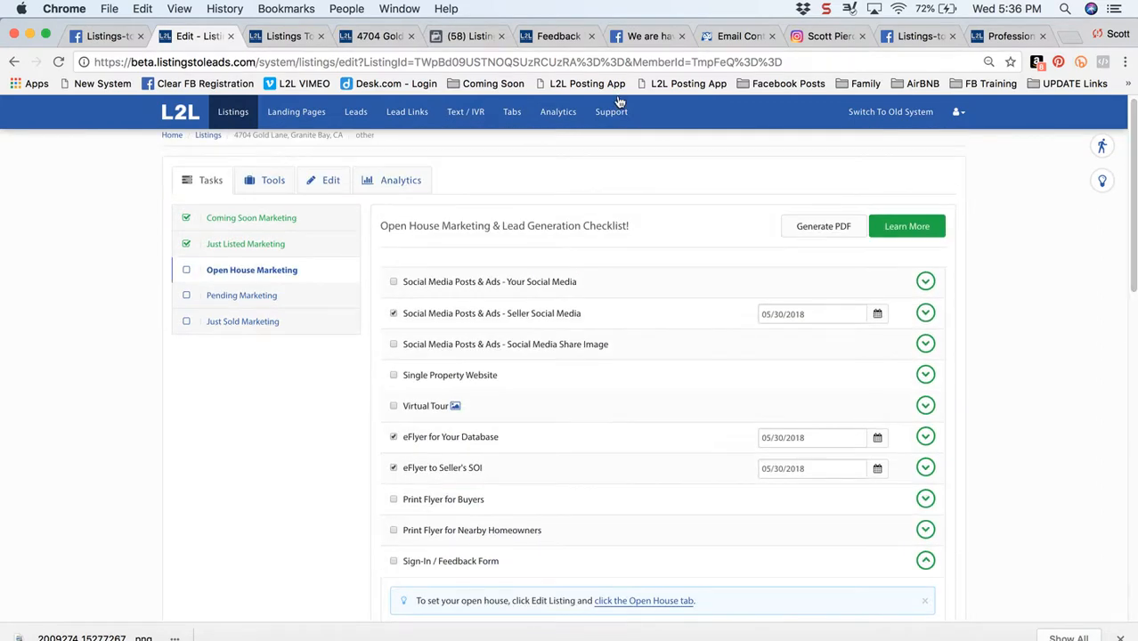
click(94, 40)
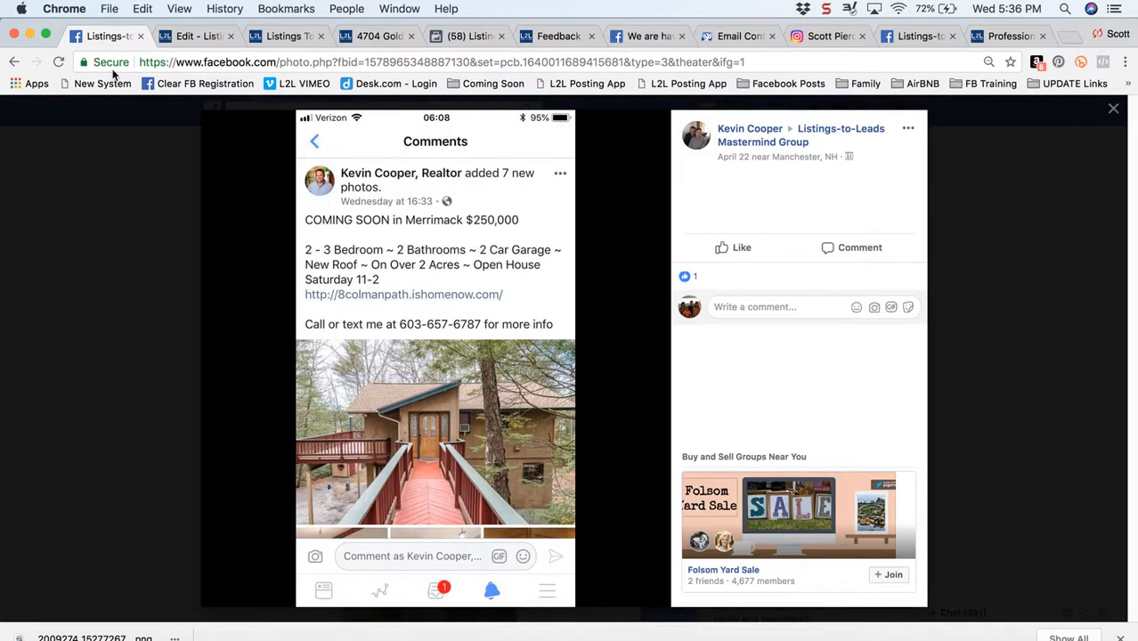